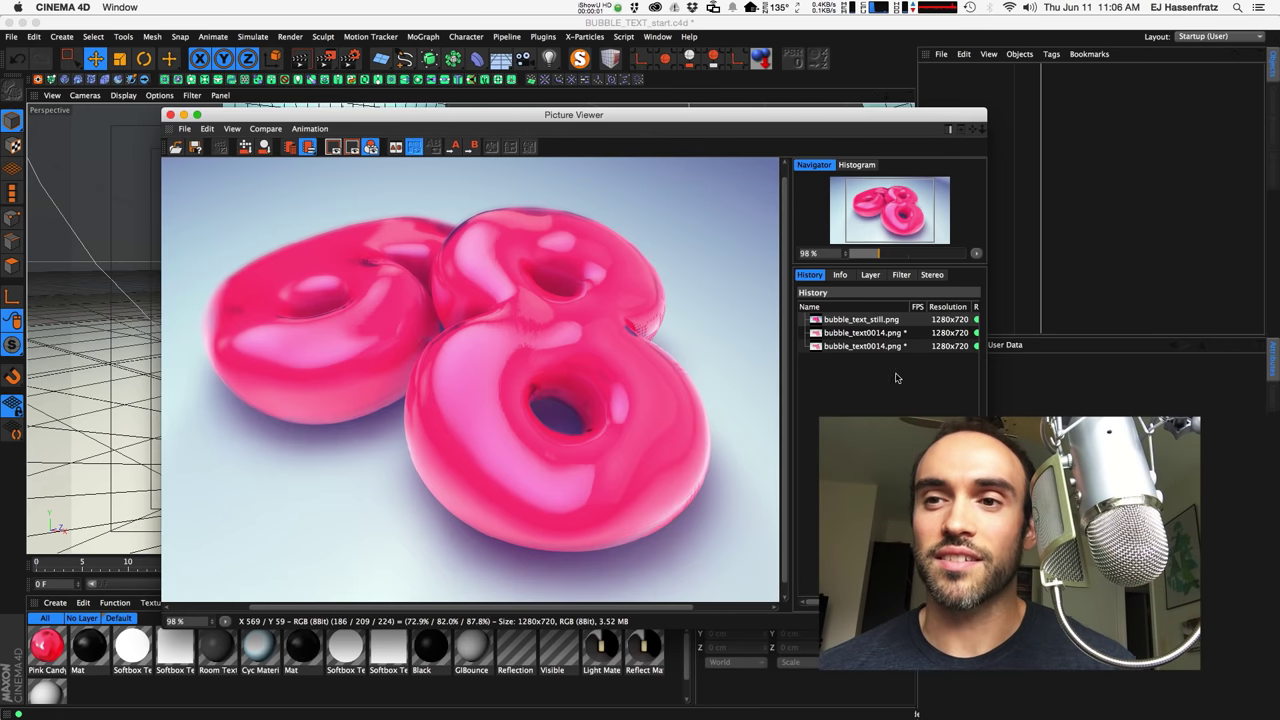
Close the Picture Viewer, add a MoText object to the scene and set its text to "E".
{"action": "left_click", "coordinate": [170, 115]}
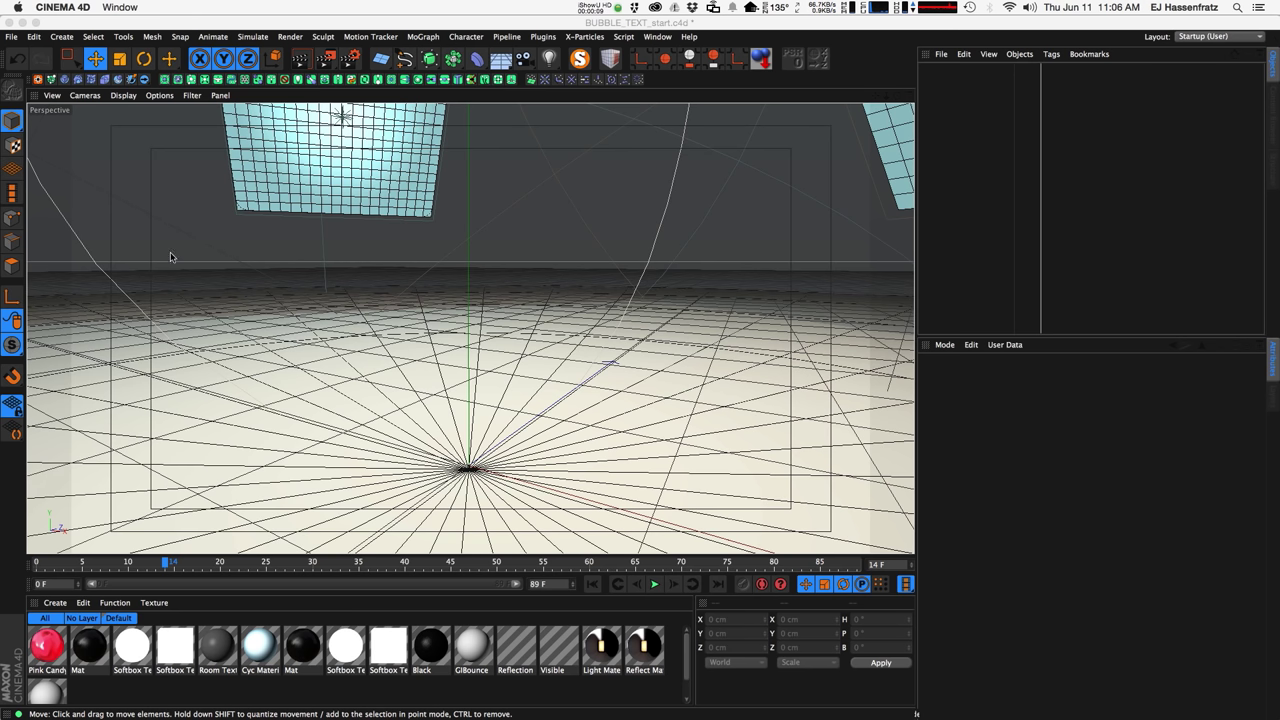
{"action": "left_click", "coordinate": [428, 38]}
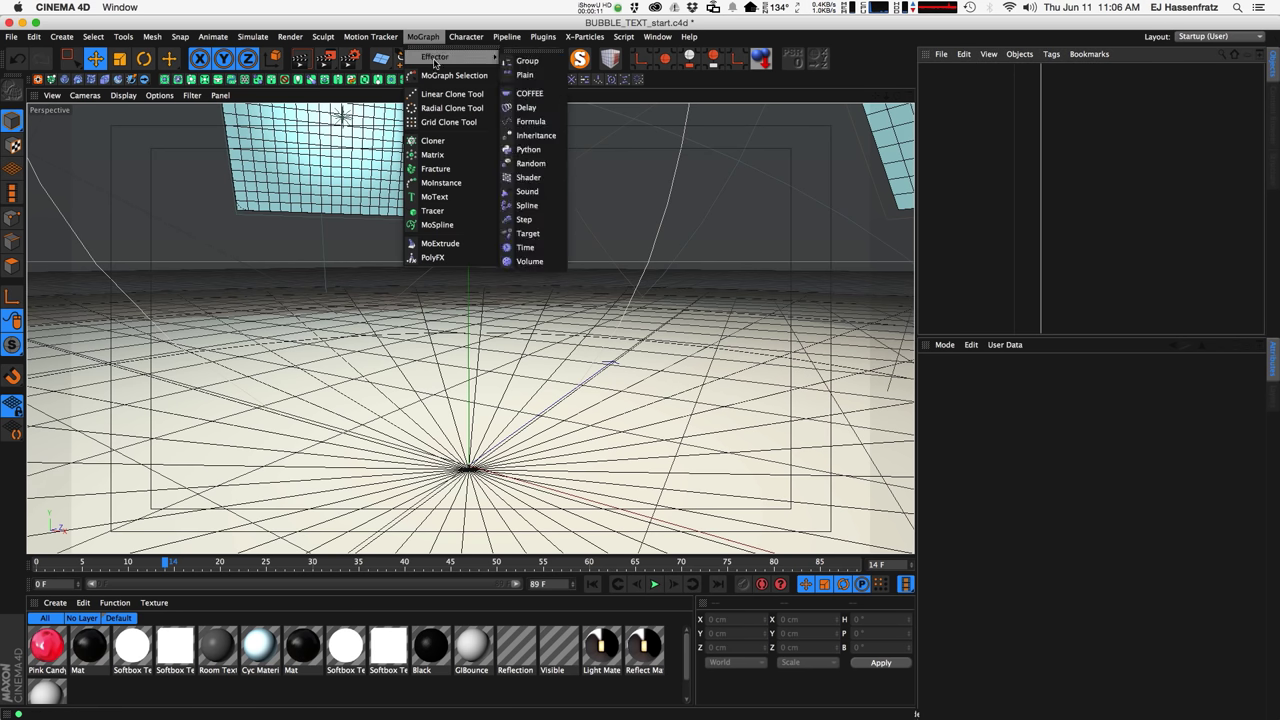
{"action": "left_click", "coordinate": [437, 197]}
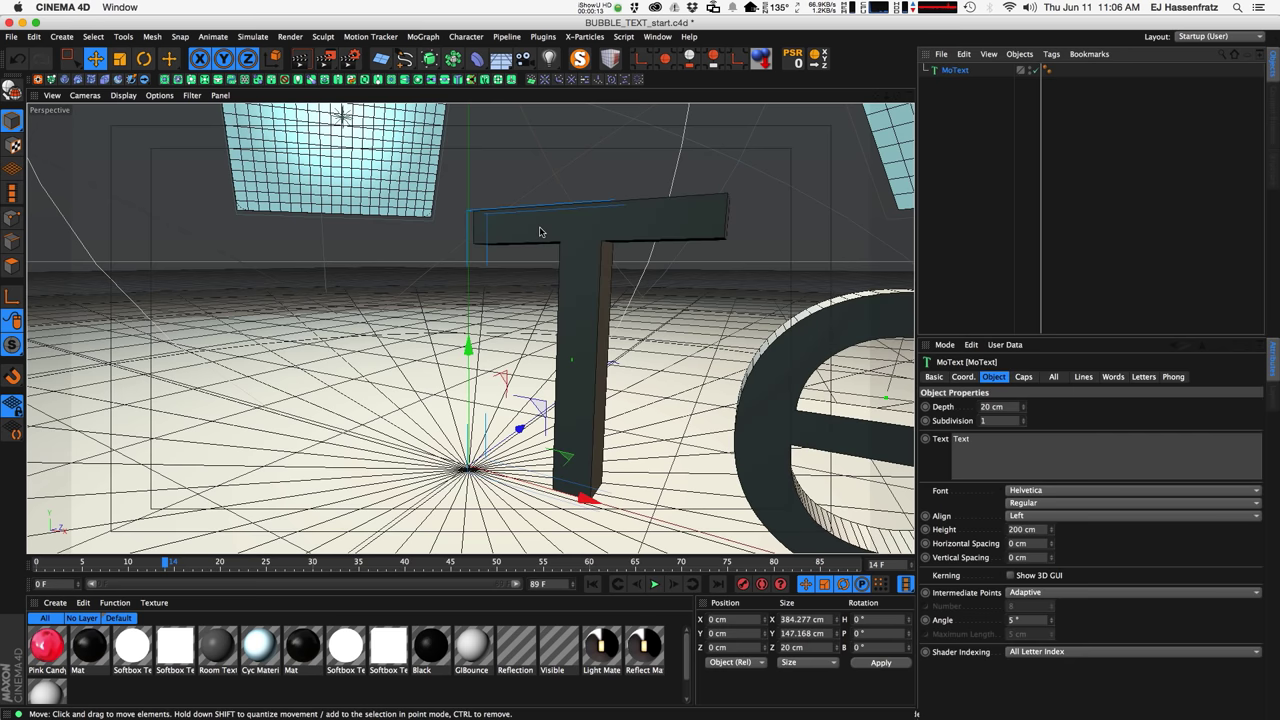
{"action": "double_click", "coordinate": [958, 440]}
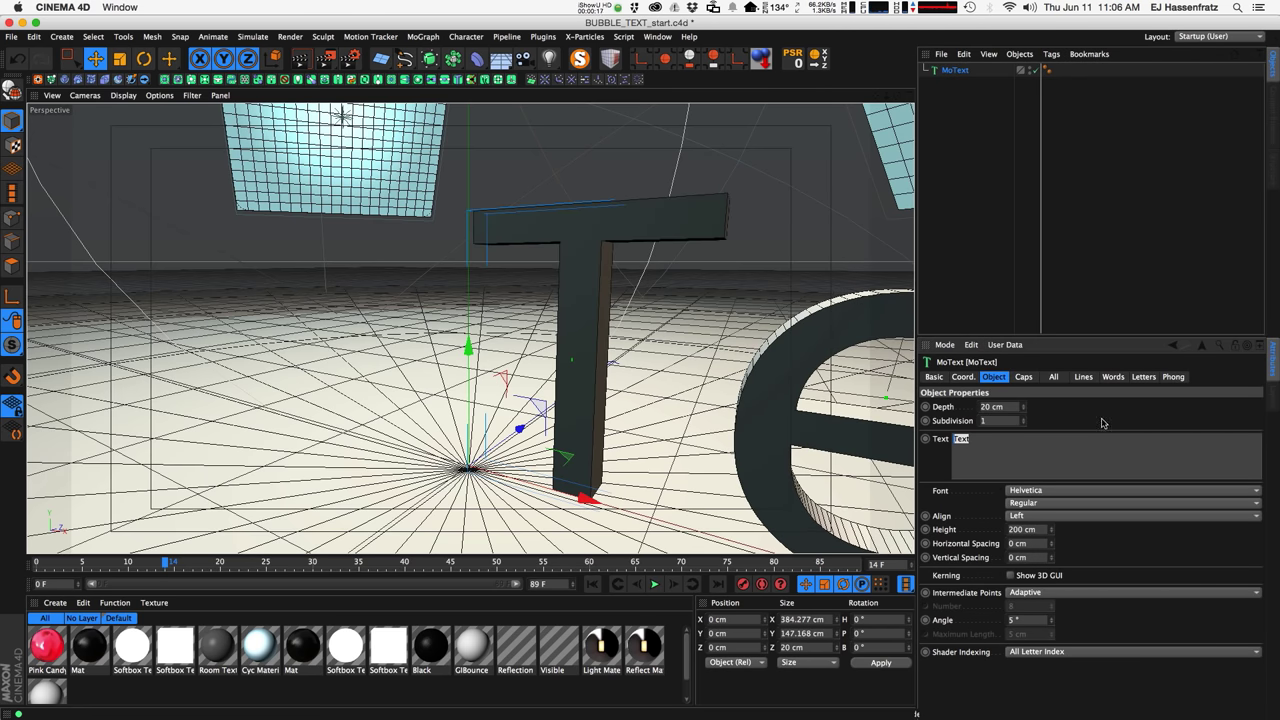
{"action": "type", "text": "E"}
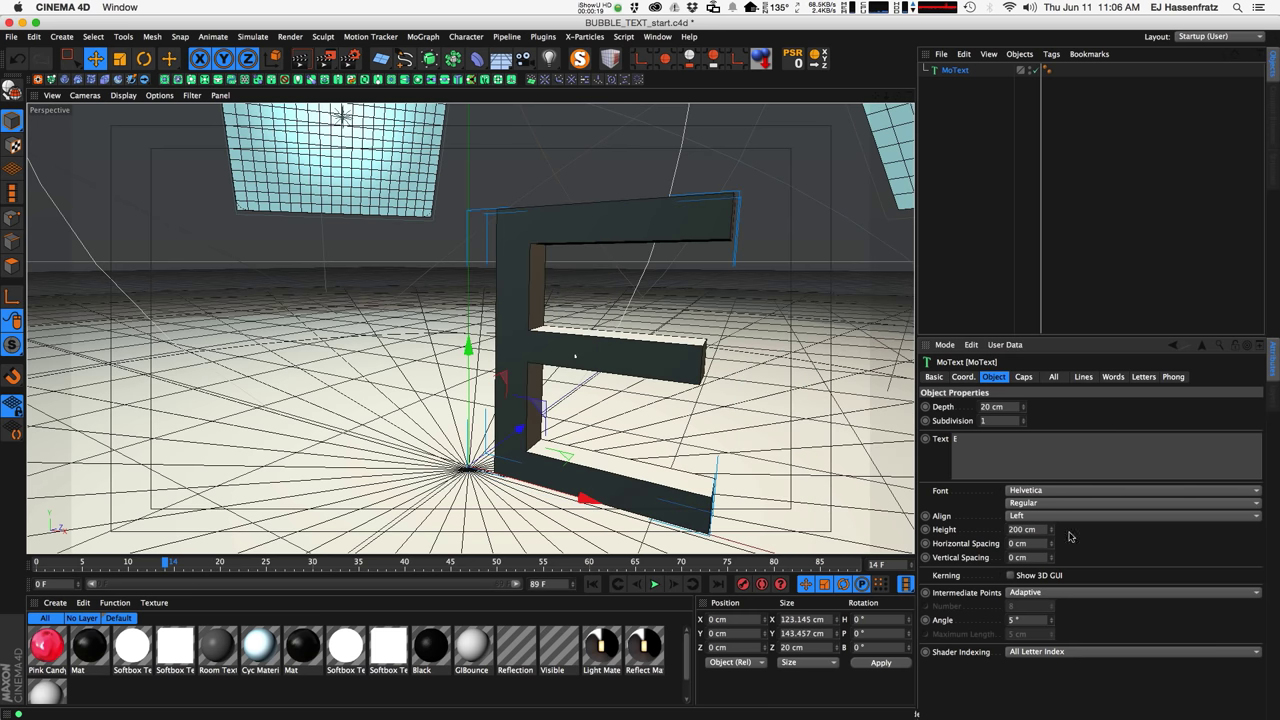
Set the MoText font style to Bold and its alignment to Middle.
{"action": "left_click", "coordinate": [1033, 504]}
{"action": "left_click", "coordinate": [1050, 519]}
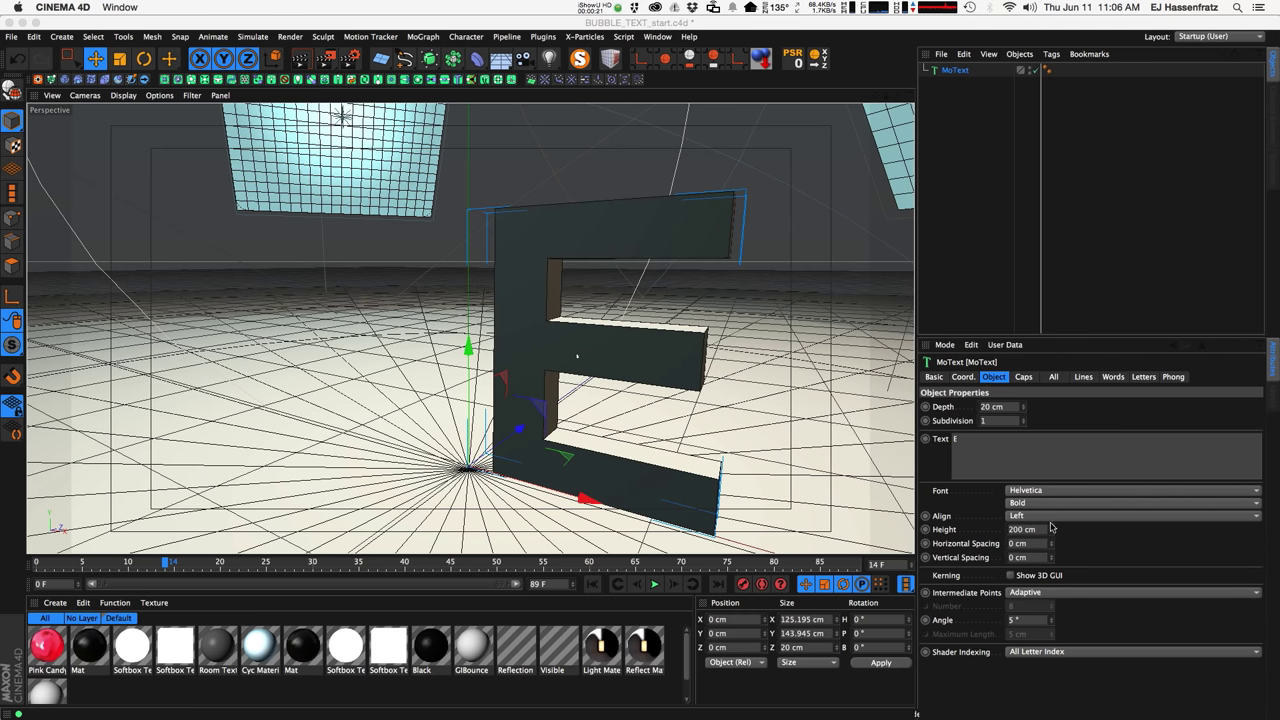
{"action": "left_click", "coordinate": [1048, 517]}
{"action": "left_click", "coordinate": [1054, 542]}
{"action": "left_click_drag", "start_coordinate": [843, 537], "coordinate": [537, 455], "text": "alt"}
{"action": "left_click", "coordinate": [1033, 490]}
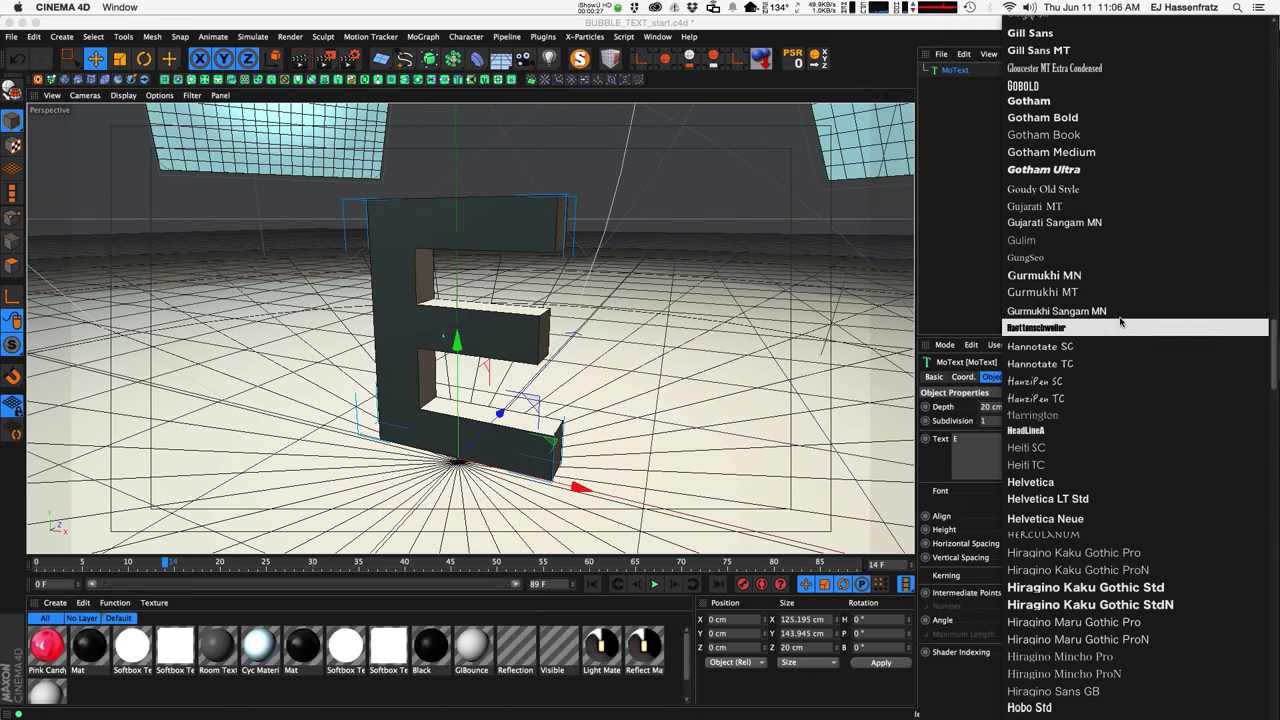
{"action": "scroll", "coordinate": [1062, 480], "scroll_direction": "up", "scroll_amount": 10}
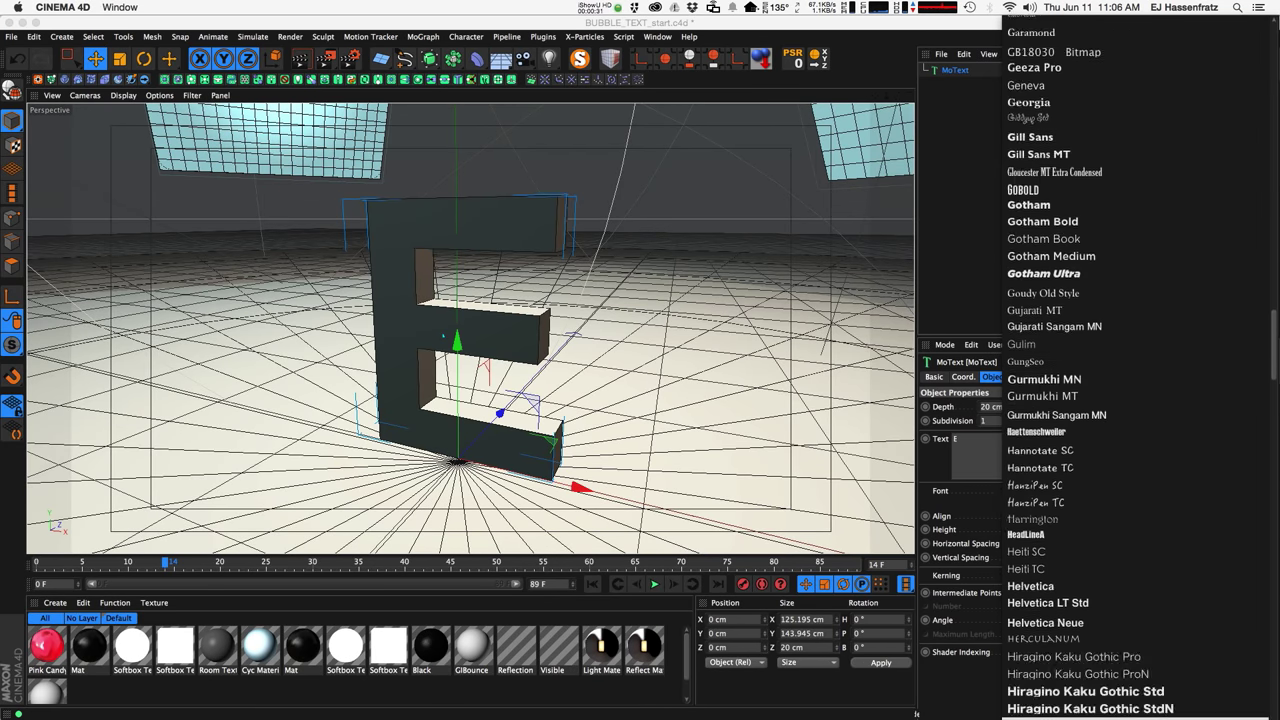
{"action": "left_click", "coordinate": [1080, 716]}
Change the MoText font to Univers 65 Bold.
{"action": "left_click", "coordinate": [1031, 492]}
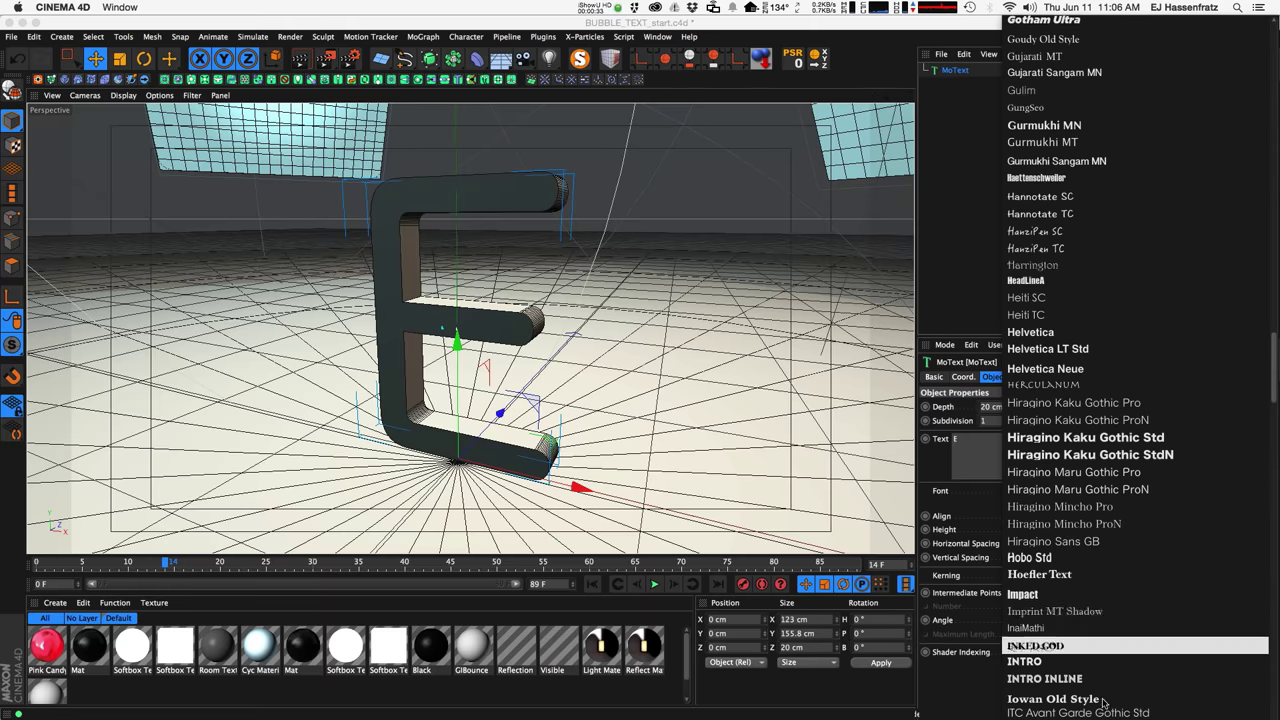
{"action": "scroll", "coordinate": [1060, 494], "scroll_direction": "down", "scroll_amount": 15}
{"action": "scroll", "coordinate": [1060, 494], "scroll_direction": "down", "scroll_amount": 20}
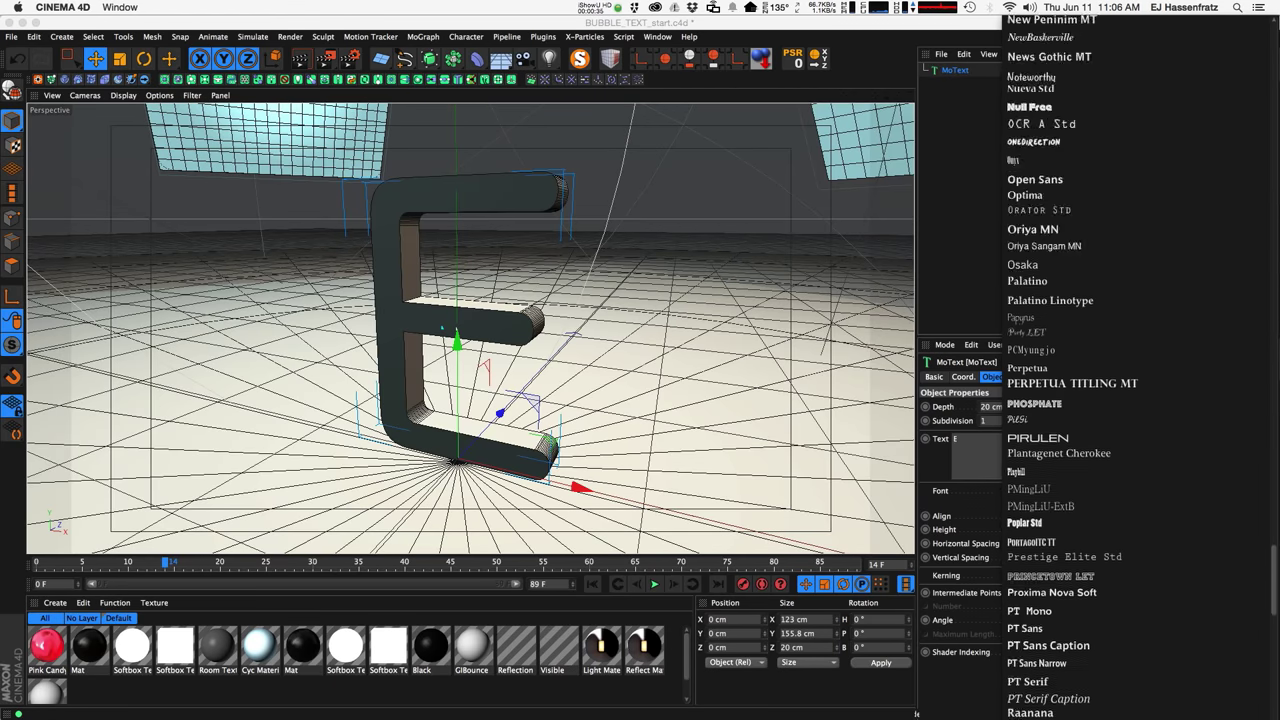
{"action": "scroll", "coordinate": [1060, 600], "scroll_direction": "down", "scroll_amount": 10}
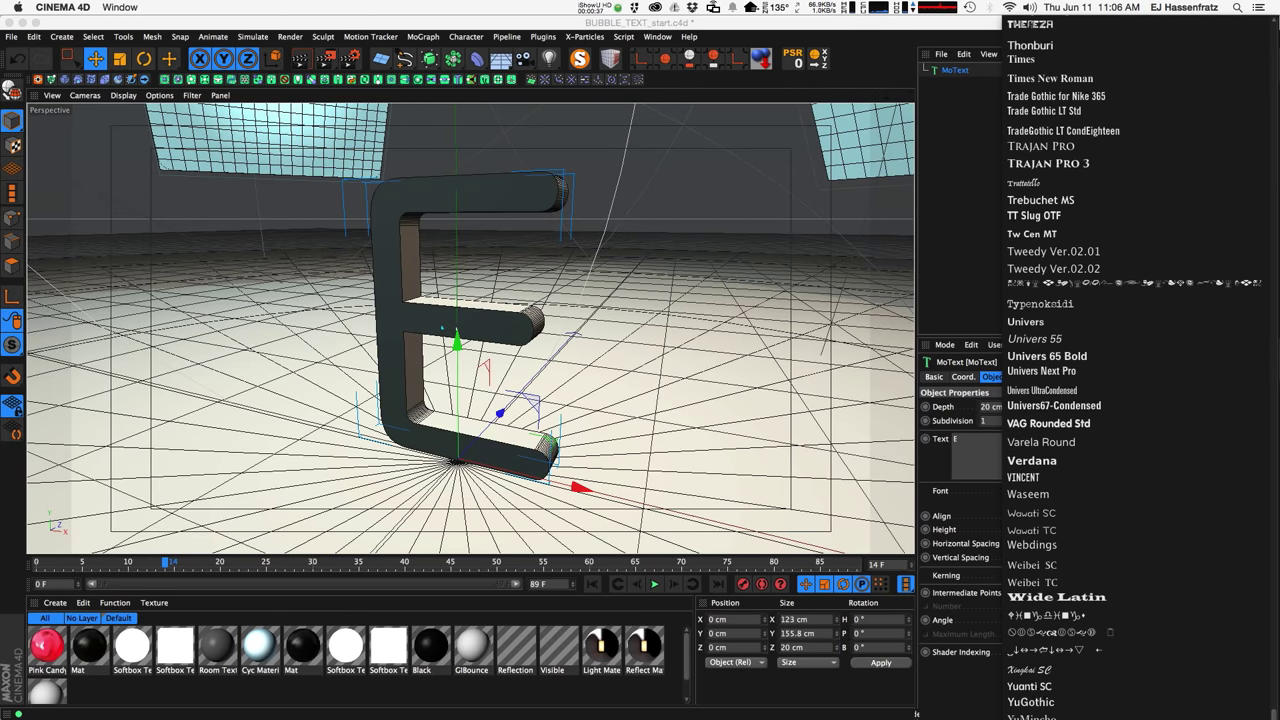
{"action": "left_click", "coordinate": [1066, 357]}
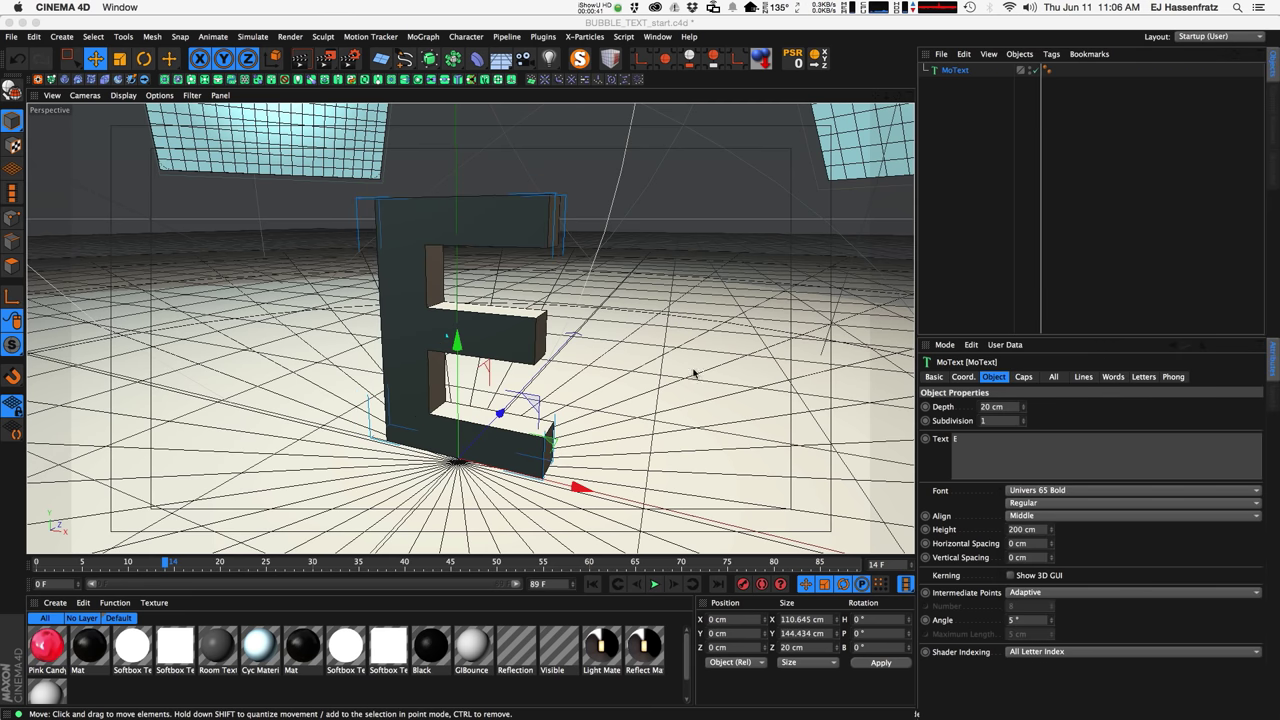
{"action": "mouse_move", "coordinate": [555, 415]}
{"action": "left_mouse_down", "text": "alt"}
{"action": "mouse_move", "coordinate": [600, 403]}
{"action": "mouse_move", "coordinate": [573, 402]}
{"action": "left_mouse_up", "text": "alt"}
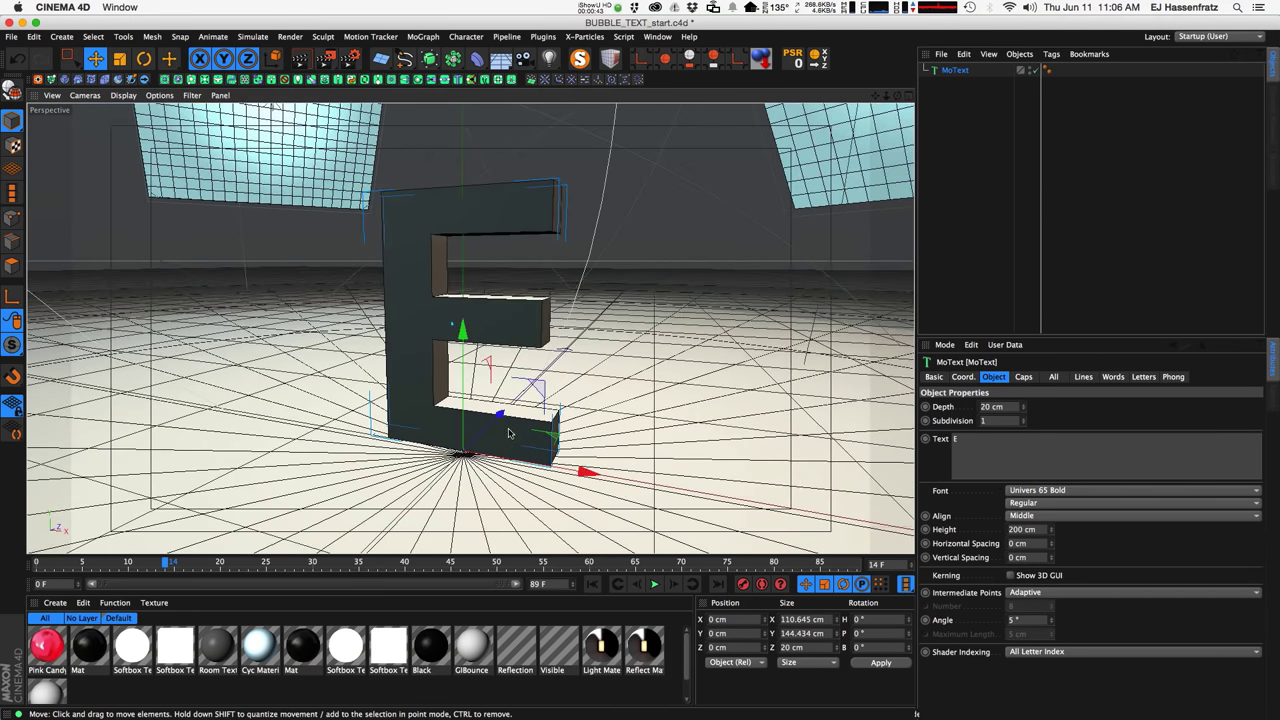
{"action": "mouse_move", "coordinate": [508, 431]}
{"action": "left_mouse_down", "text": "alt"}
{"action": "mouse_move", "coordinate": [535, 425]}
{"action": "mouse_move", "coordinate": [522, 443]}
{"action": "left_mouse_up", "text": "alt"}
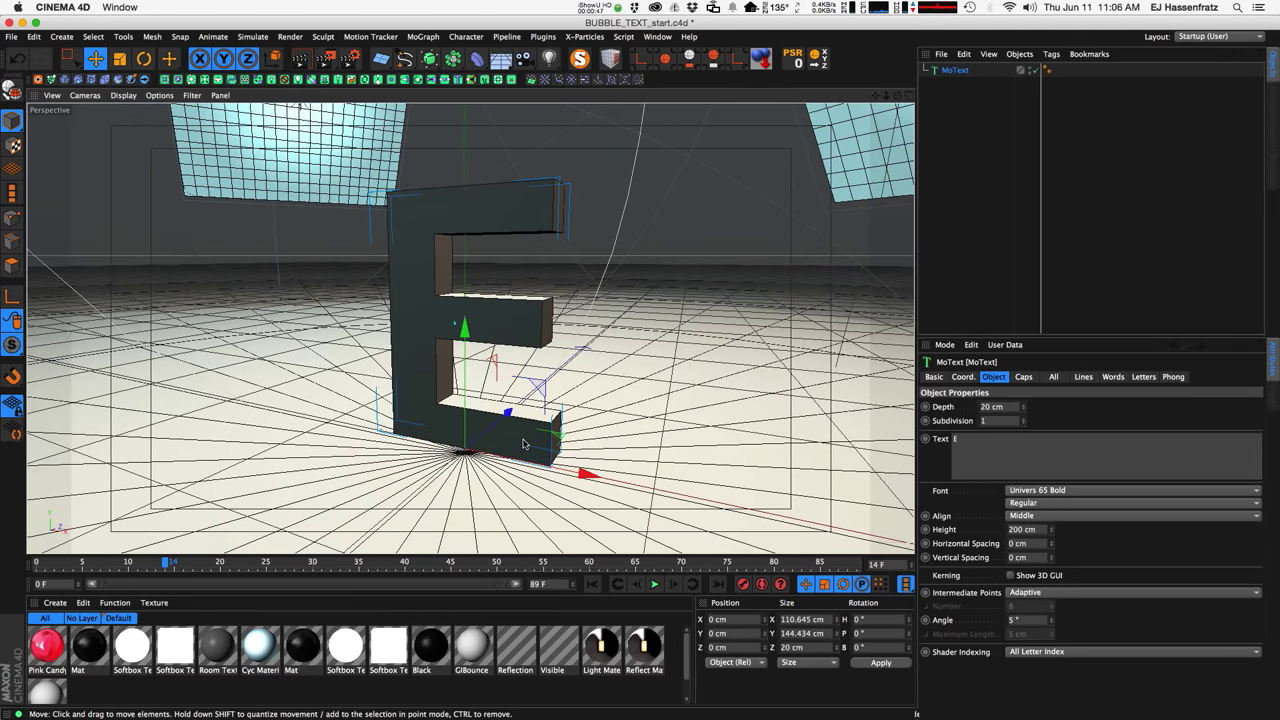
{"action": "mouse_move", "coordinate": [534, 434]}
{"action": "left_mouse_down", "text": "alt"}
{"action": "mouse_move", "coordinate": [505, 436]}
{"action": "mouse_move", "coordinate": [541, 434]}
{"action": "left_mouse_up", "text": "alt"}
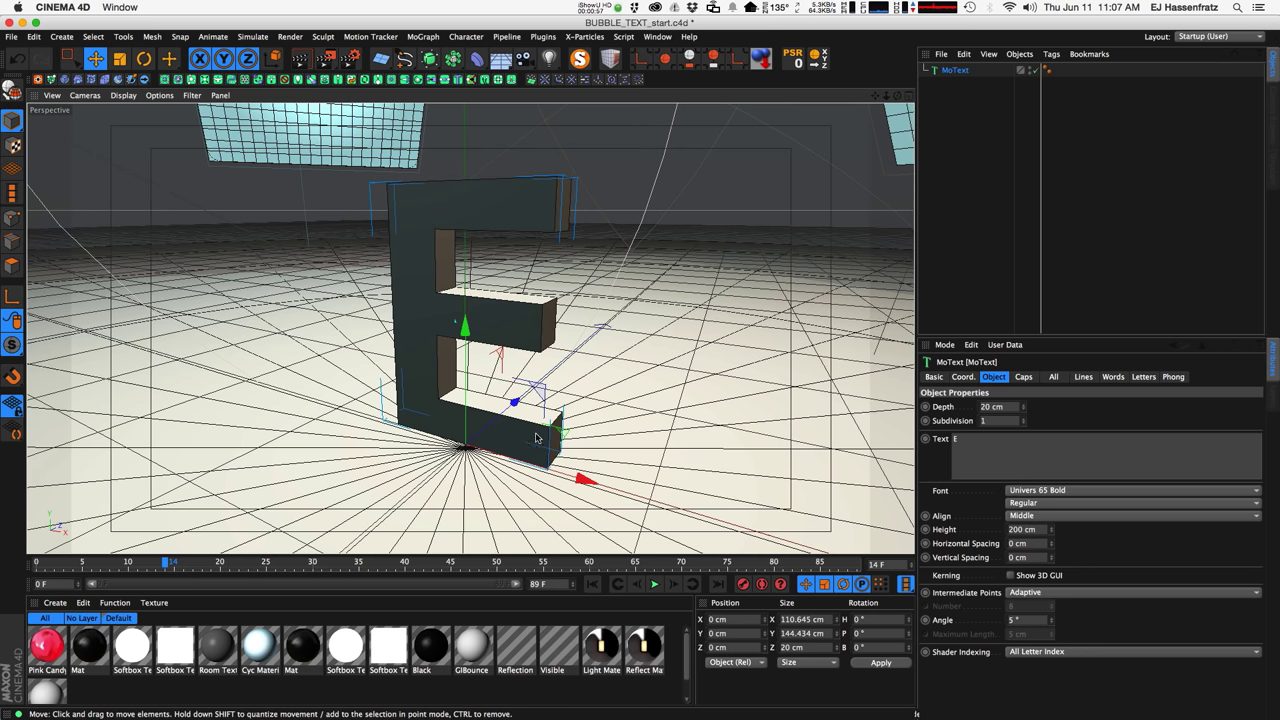
Set both the start and end caps of the MoText to Fillet Cap.
{"action": "left_click", "coordinate": [1023, 377]}
{"action": "left_click", "coordinate": [1100, 406]}
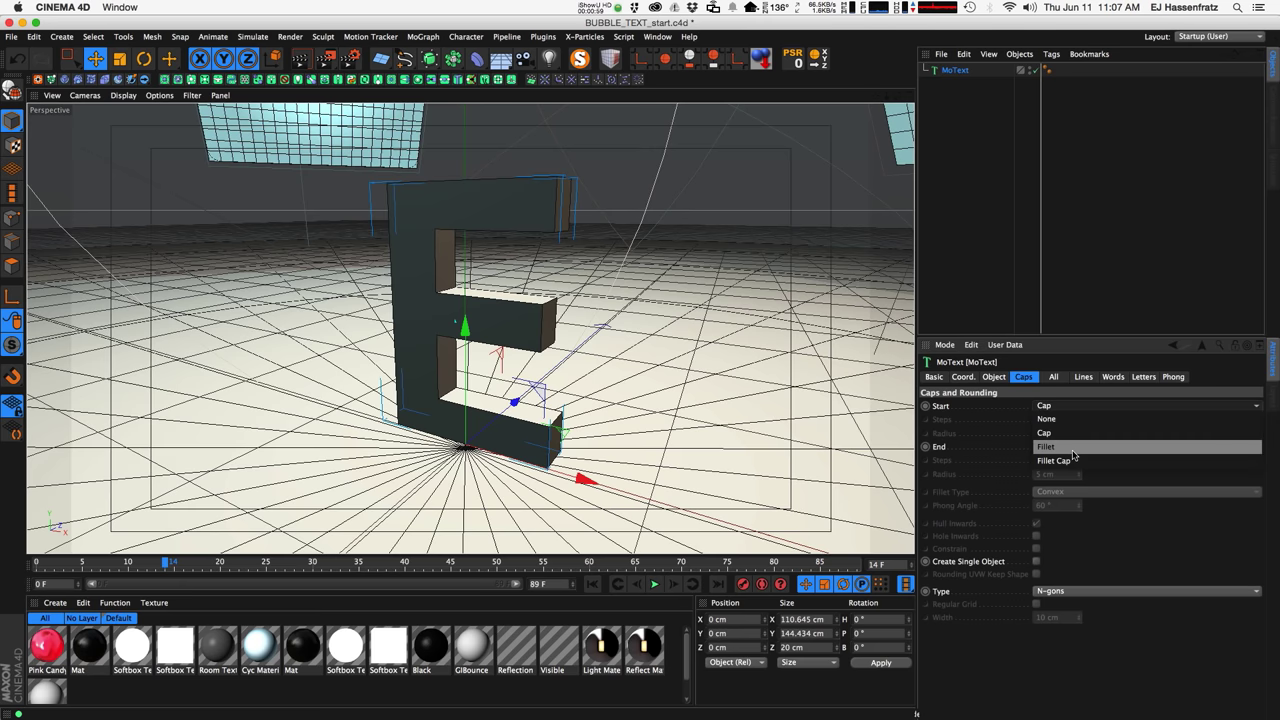
{"action": "left_click", "coordinate": [1078, 432]}
{"action": "left_click", "coordinate": [1100, 446]}
{"action": "left_click", "coordinate": [1060, 473]}
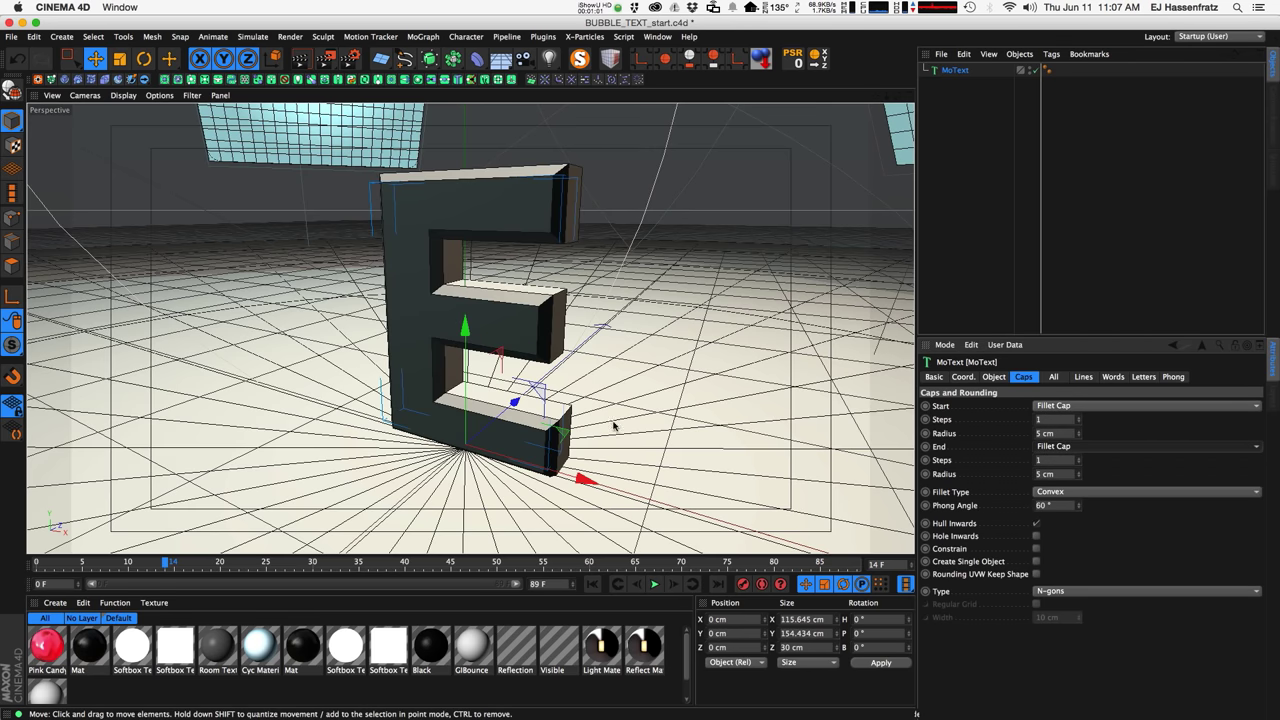
{"action": "left_click_drag", "start_coordinate": [520, 420], "coordinate": [586, 406], "text": "alt"}
Raise the fillet steps to 3 for both the start and end caps of the letter.
{"action": "left_click", "coordinate": [1079, 417]}
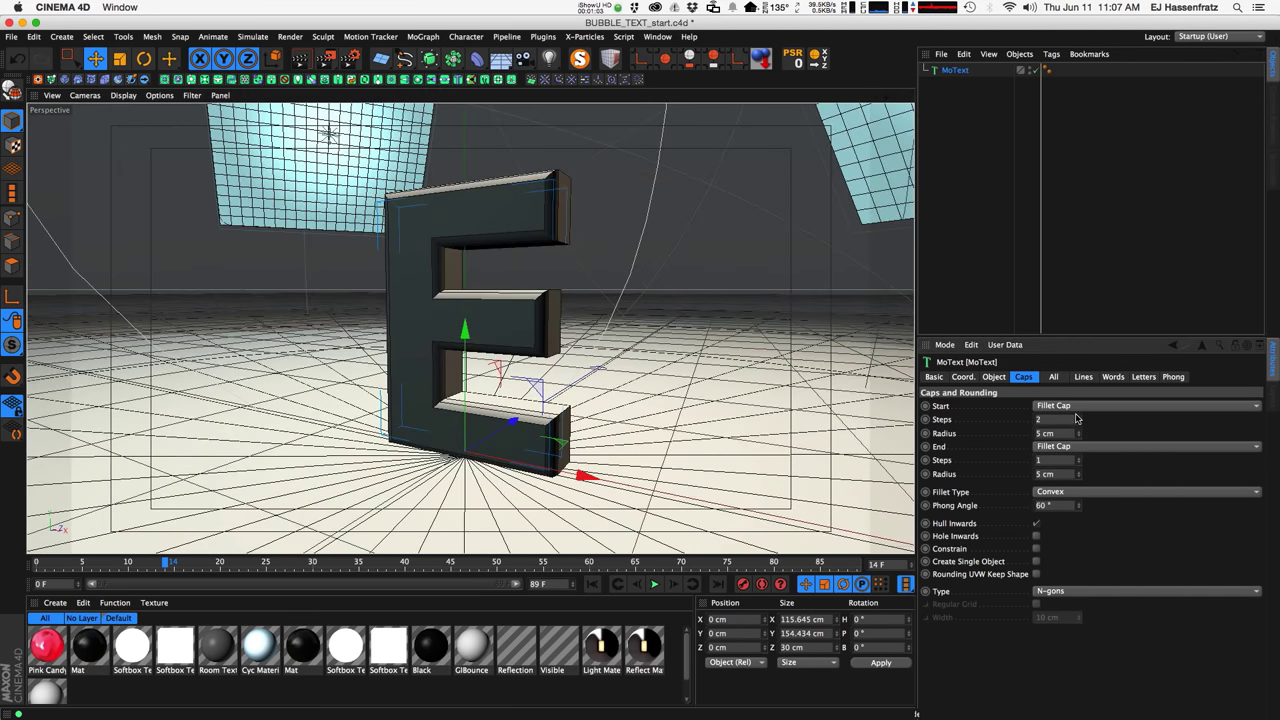
{"action": "left_click", "coordinate": [1079, 417]}
{"action": "left_click", "coordinate": [1077, 459]}
{"action": "left_click", "coordinate": [1077, 459]}
{"action": "left_click_drag", "start_coordinate": [780, 330], "coordinate": [663, 371], "text": "alt"}
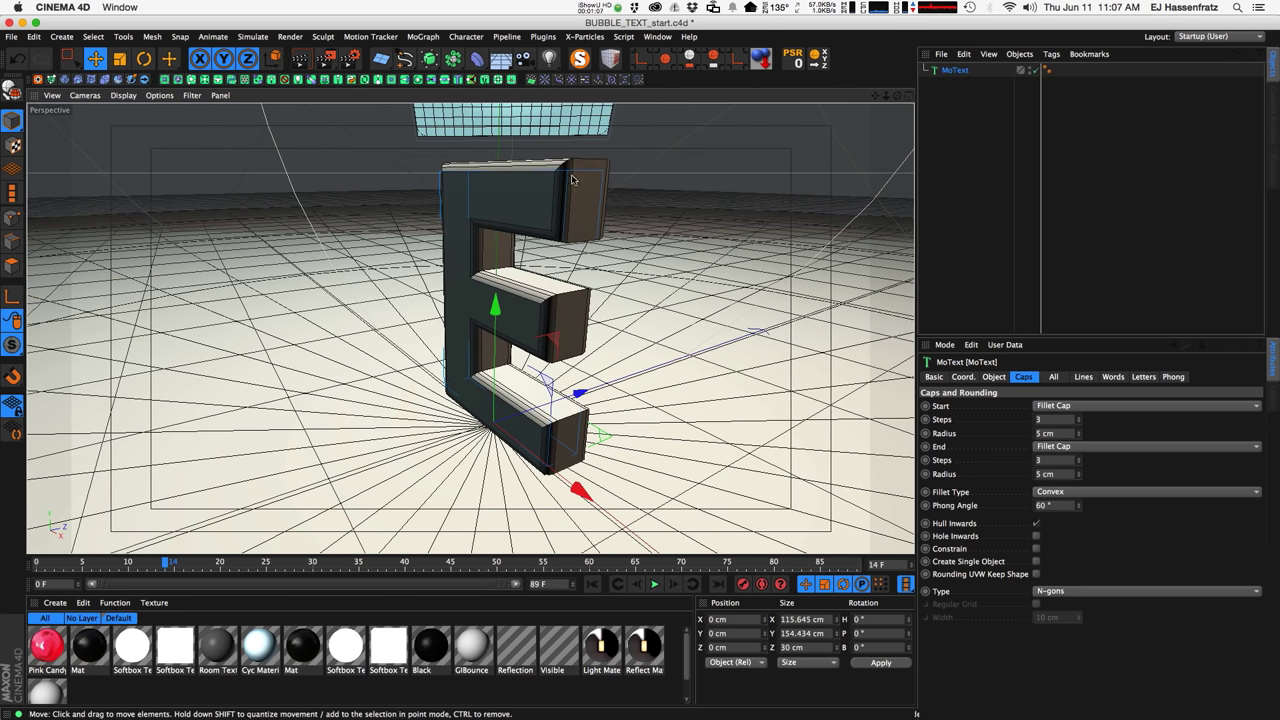
Reduce the MoText extrusion depth to 2 cm and inspect the thinner letter.
{"action": "left_click", "coordinate": [994, 377]}
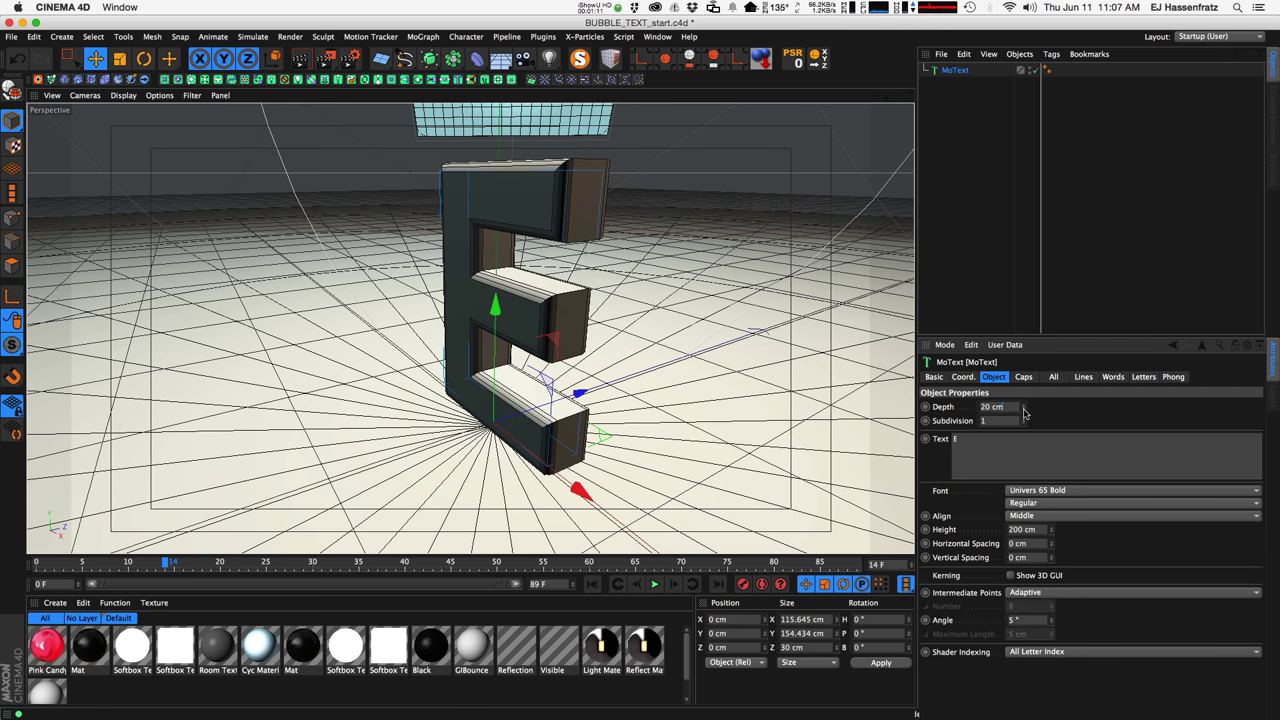
{"action": "left_click_drag", "start_coordinate": [1024, 413], "coordinate": [1021, 425]}
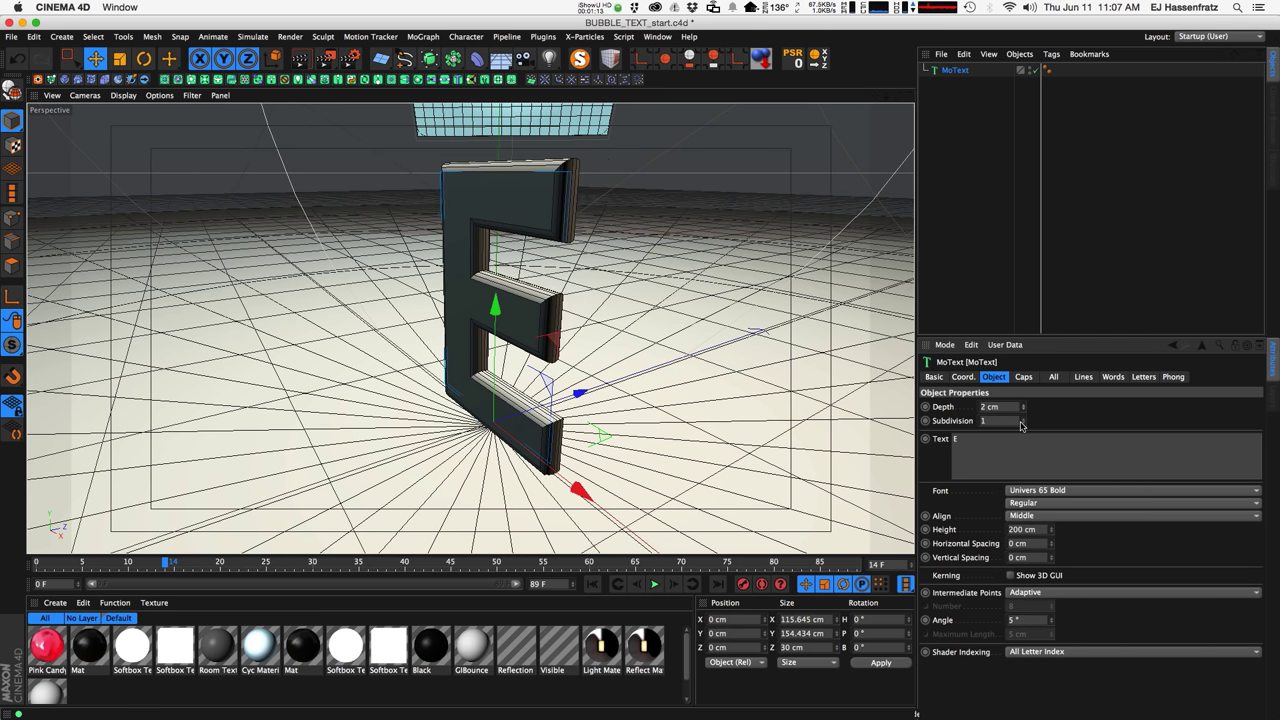
{"action": "left_click_drag", "start_coordinate": [829, 403], "coordinate": [620, 235], "text": "alt"}
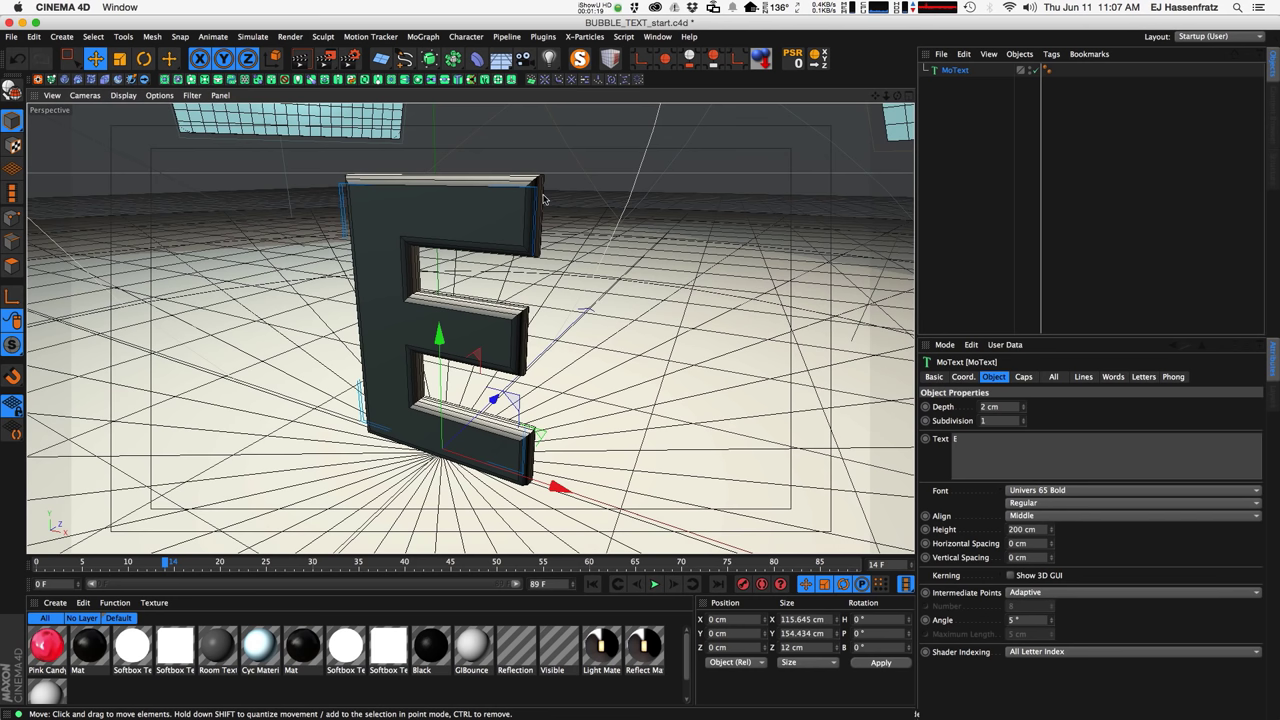
Set the MoText extrusion depth to 20 cm.
{"action": "double_click", "coordinate": [992, 406]}
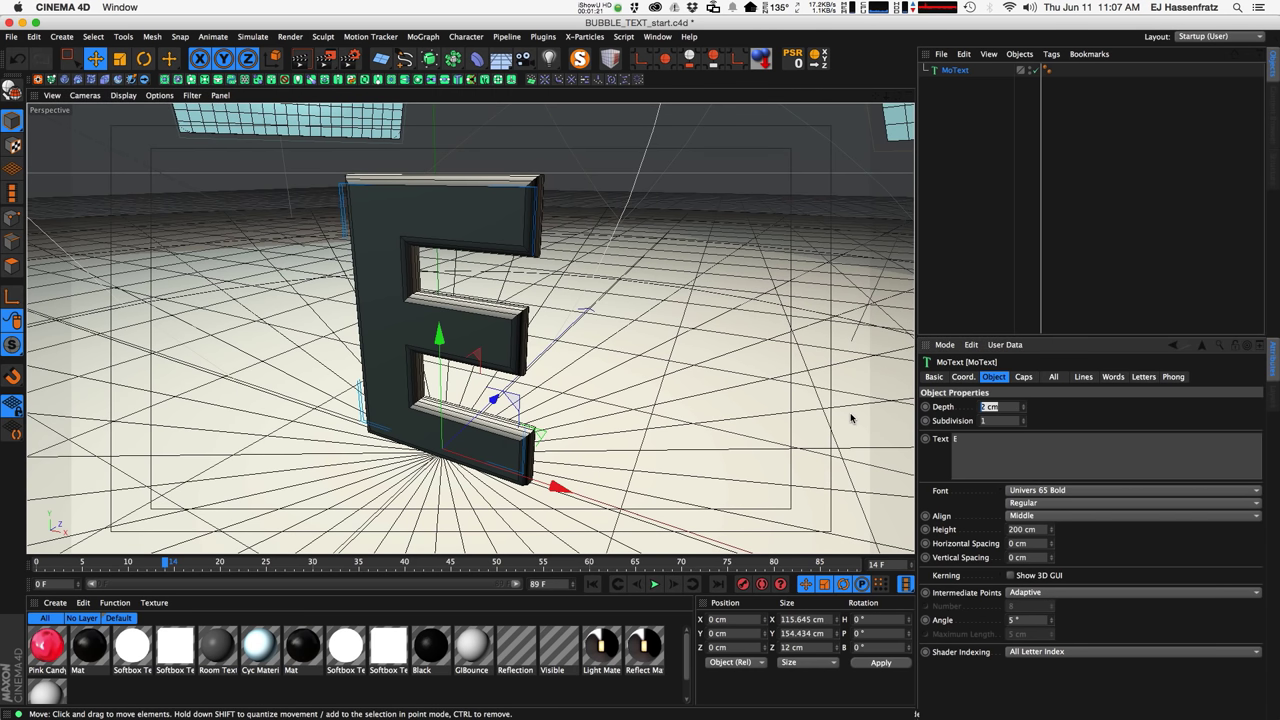
{"action": "type", "text": "20"}
{"action": "key", "text": "Return"}
{"action": "left_click_drag", "start_coordinate": [292, 308], "coordinate": [368, 328], "text": "alt"}
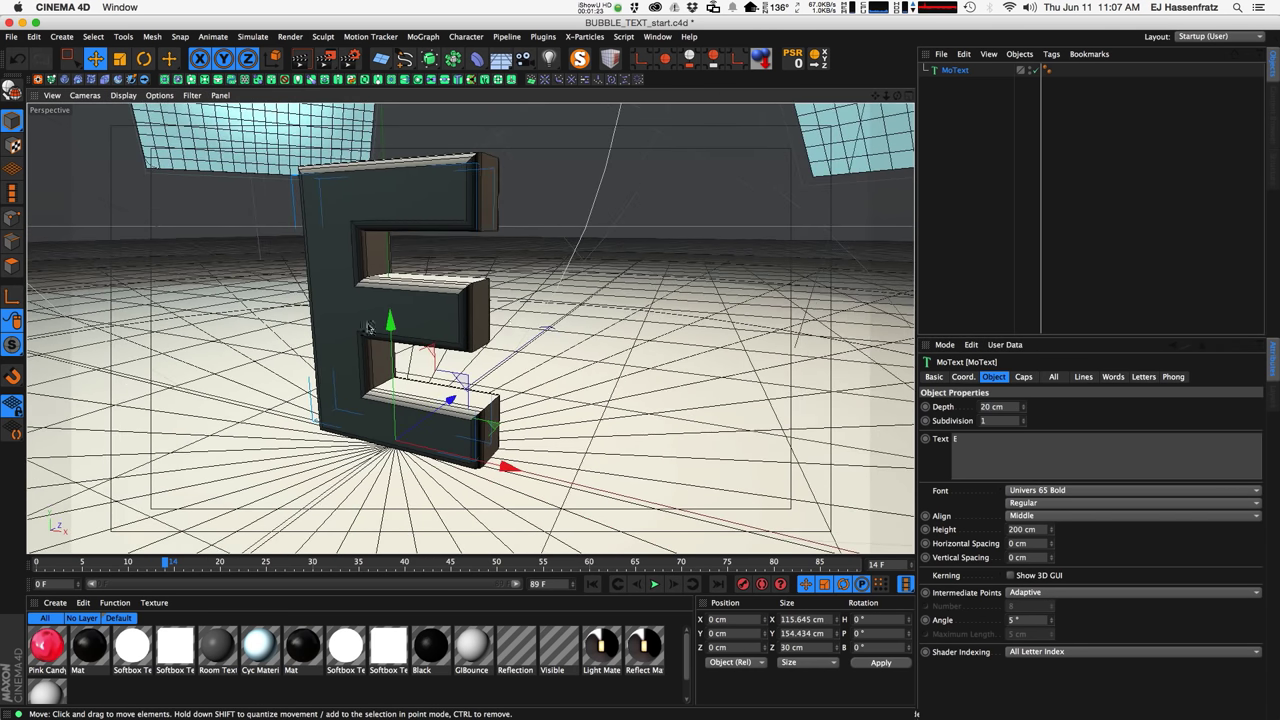
{"action": "left_click_drag", "start_coordinate": [466, 325], "coordinate": [505, 330], "text": "alt"}
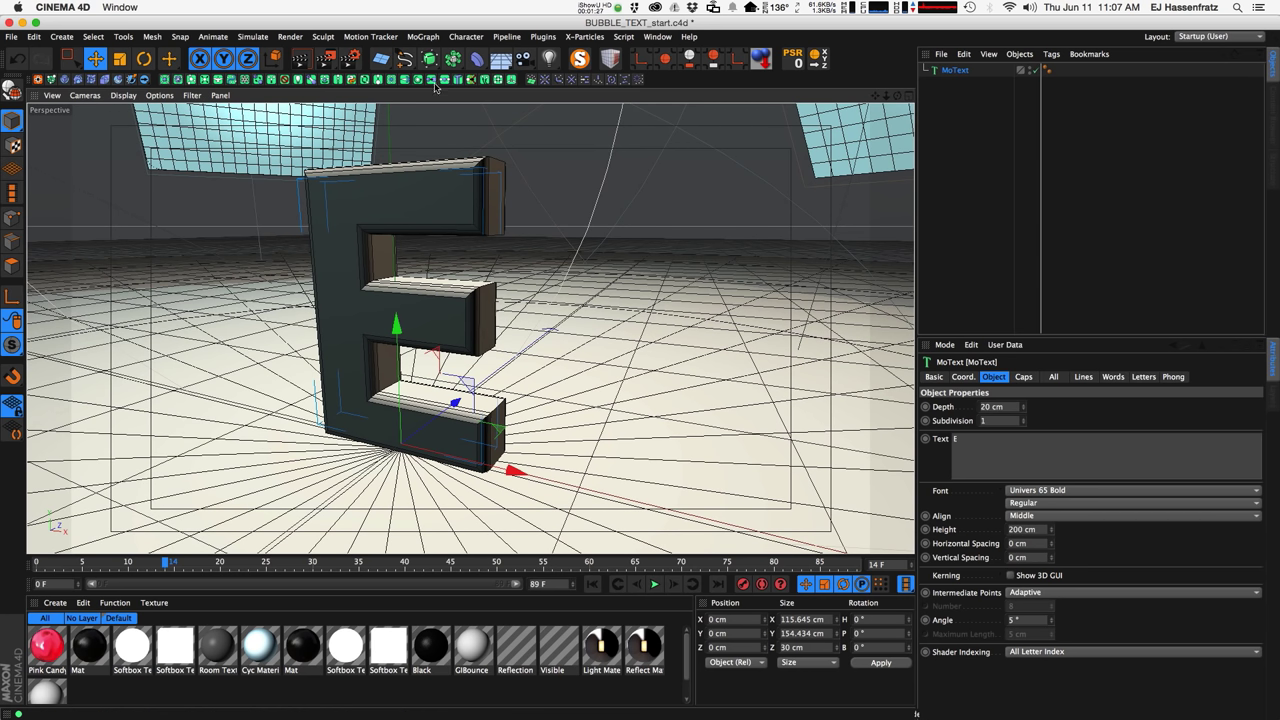
Add a Subdivision Surface and make the MoText its child to smooth the letter.
{"action": "left_click_drag", "start_coordinate": [430, 58], "coordinate": [531, 79]}
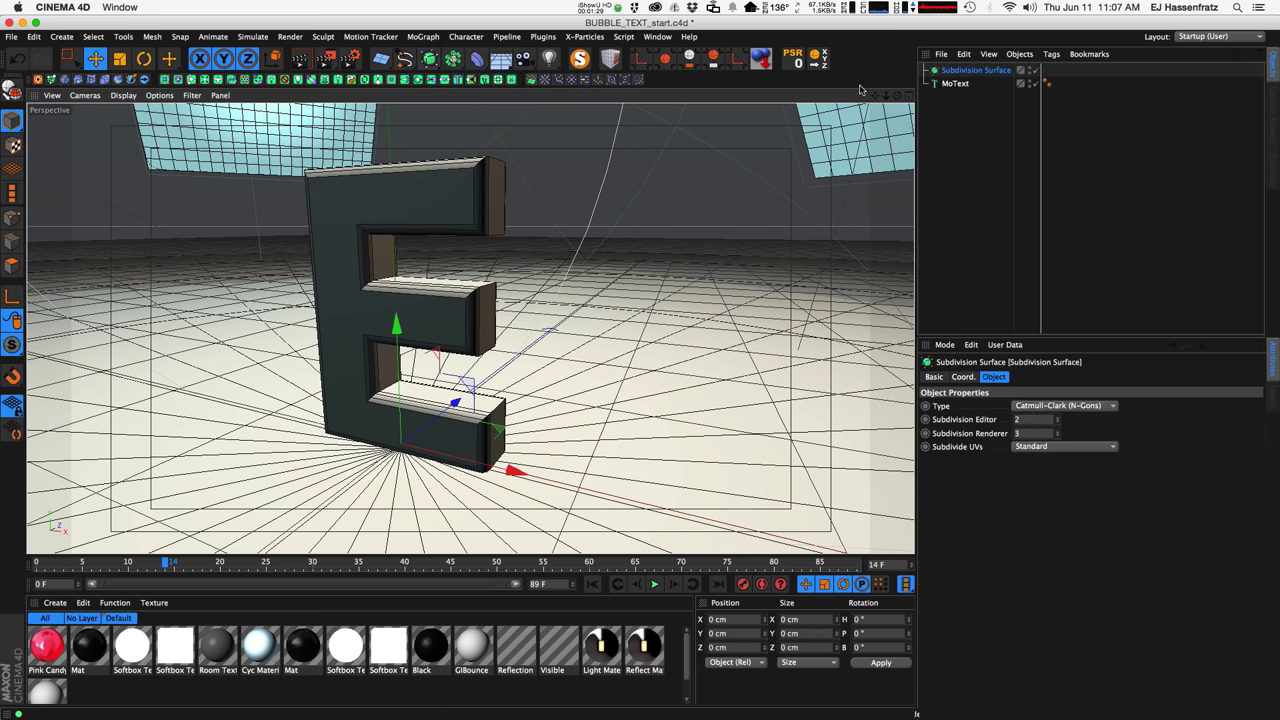
{"action": "left_click_drag", "start_coordinate": [955, 84], "coordinate": [1014, 72]}
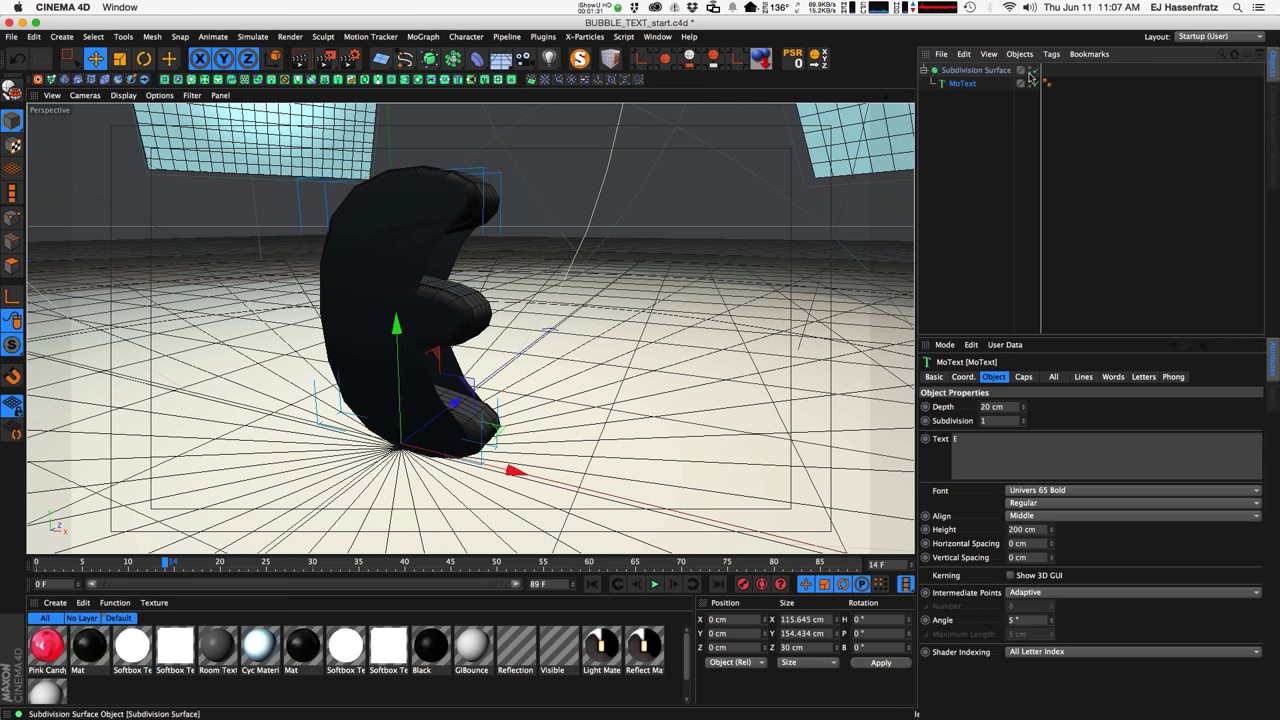
{"action": "left_click_drag", "start_coordinate": [374, 312], "coordinate": [466, 326], "text": "alt"}
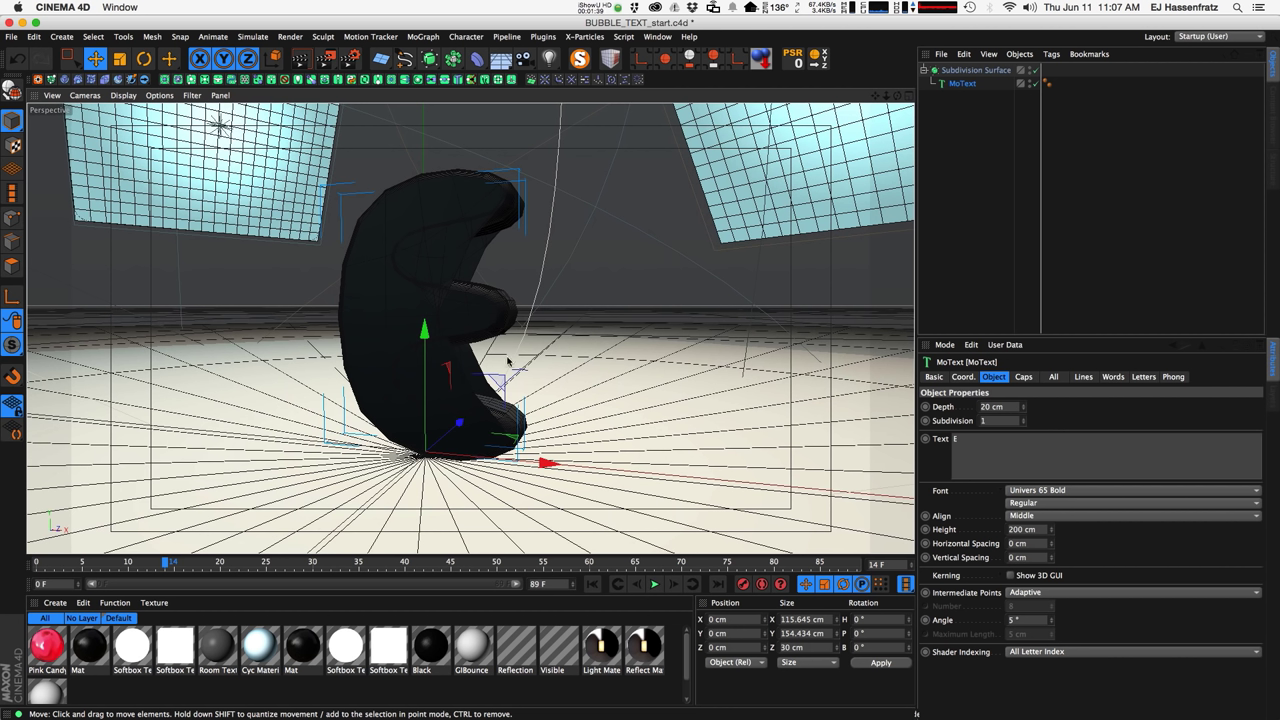
Turn the Subdivision Surface off and on again to compare the E's original geometry with the smoothed version.
{"action": "left_click", "coordinate": [1082, 235]}
{"action": "left_click", "coordinate": [962, 83]}
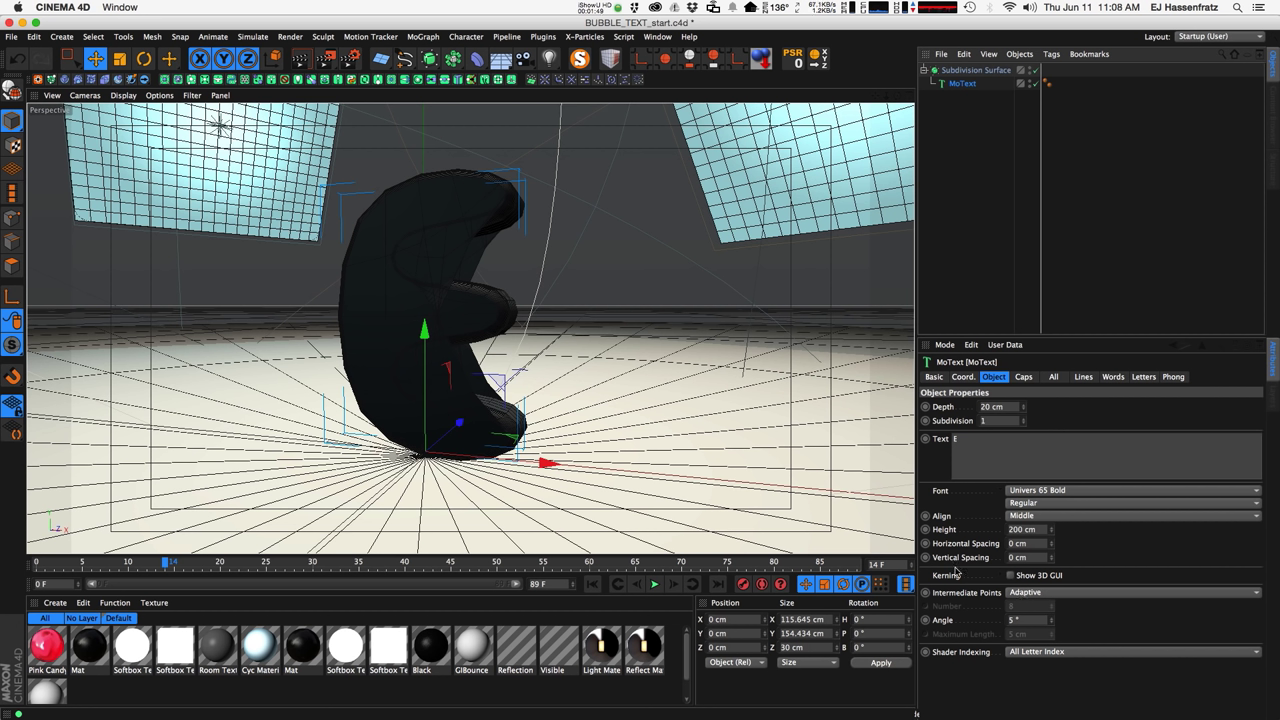
{"action": "left_click", "coordinate": [1034, 71]}
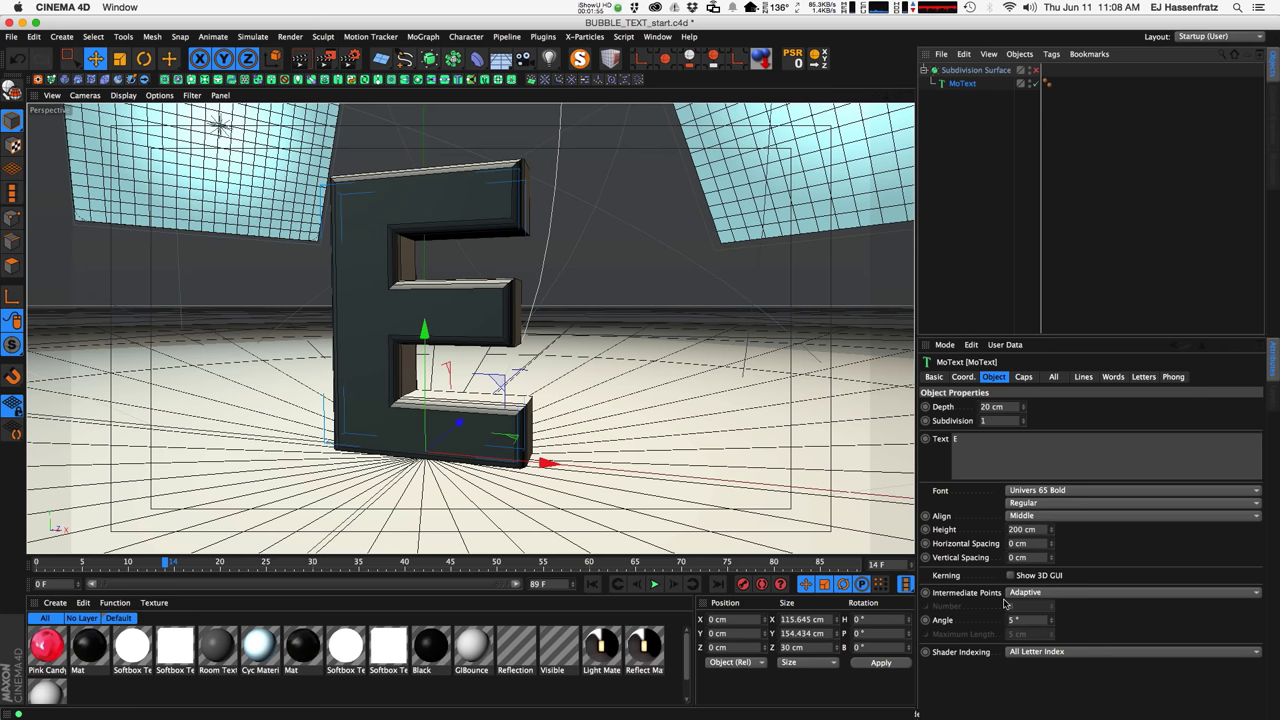
{"action": "left_click_drag", "start_coordinate": [414, 306], "coordinate": [462, 327], "text": "alt"}
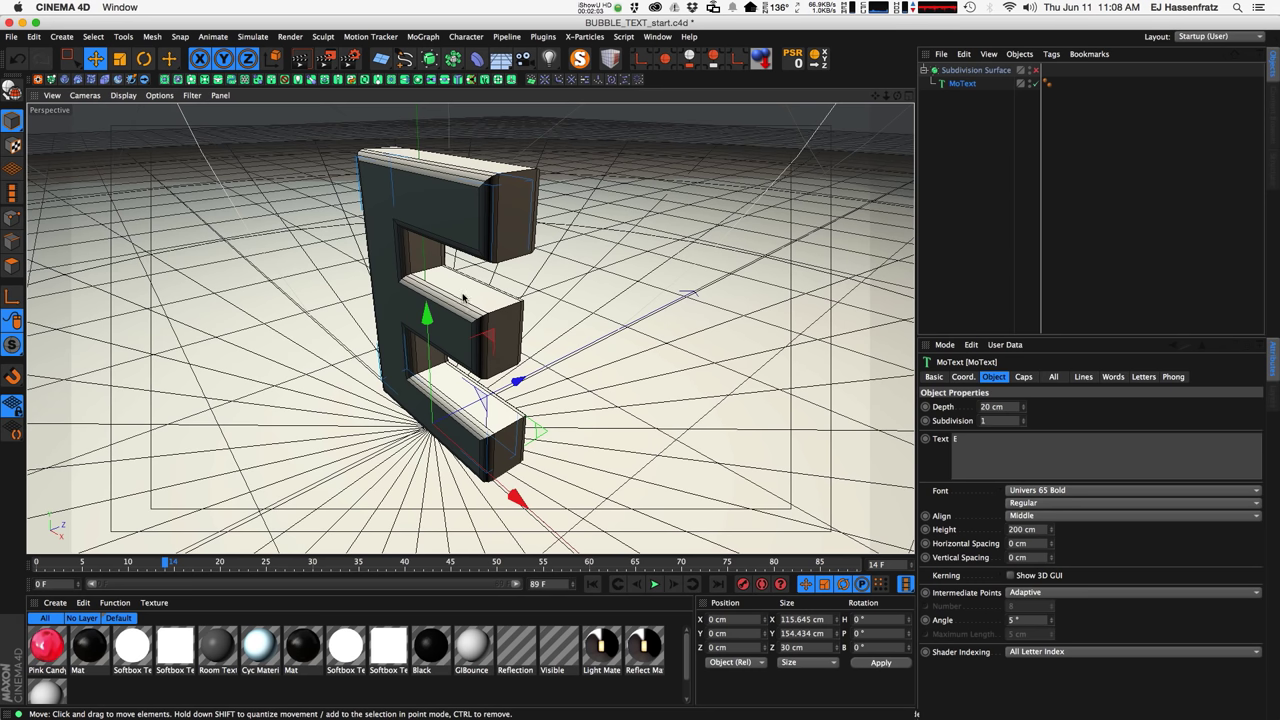
{"action": "left_click_drag", "start_coordinate": [462, 301], "coordinate": [453, 318], "text": "alt"}
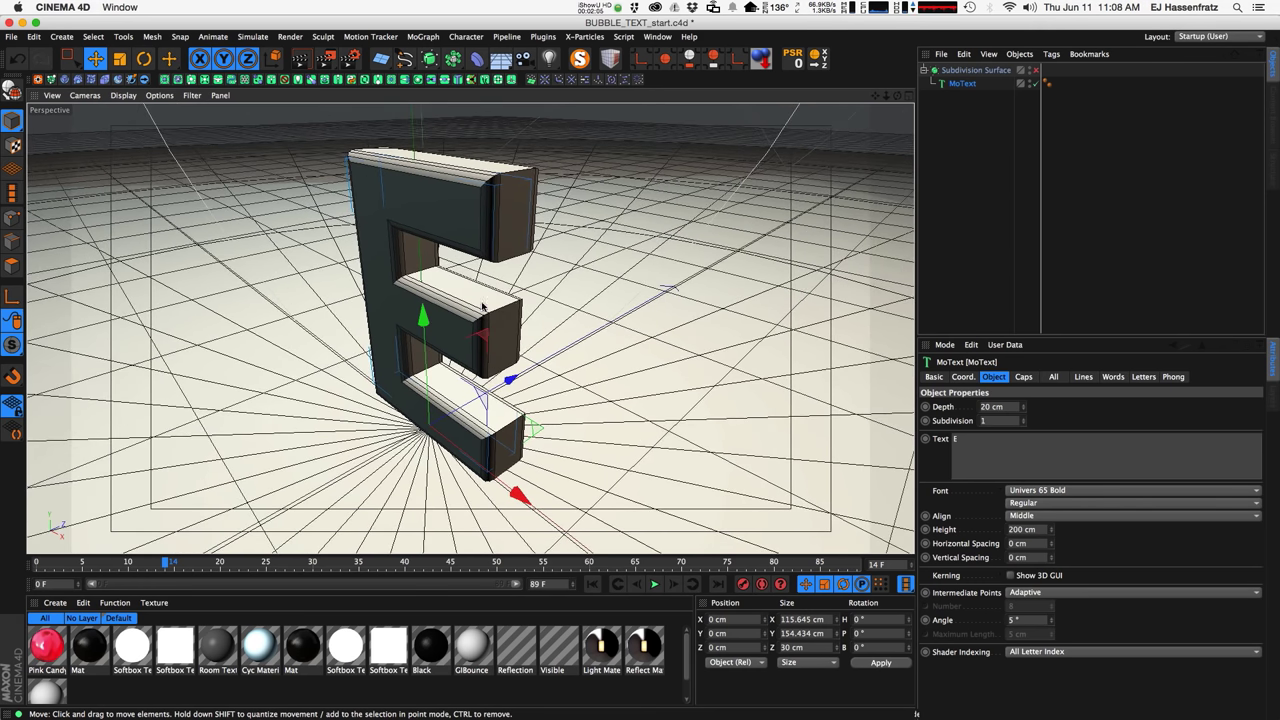
{"action": "left_click", "coordinate": [968, 72]}
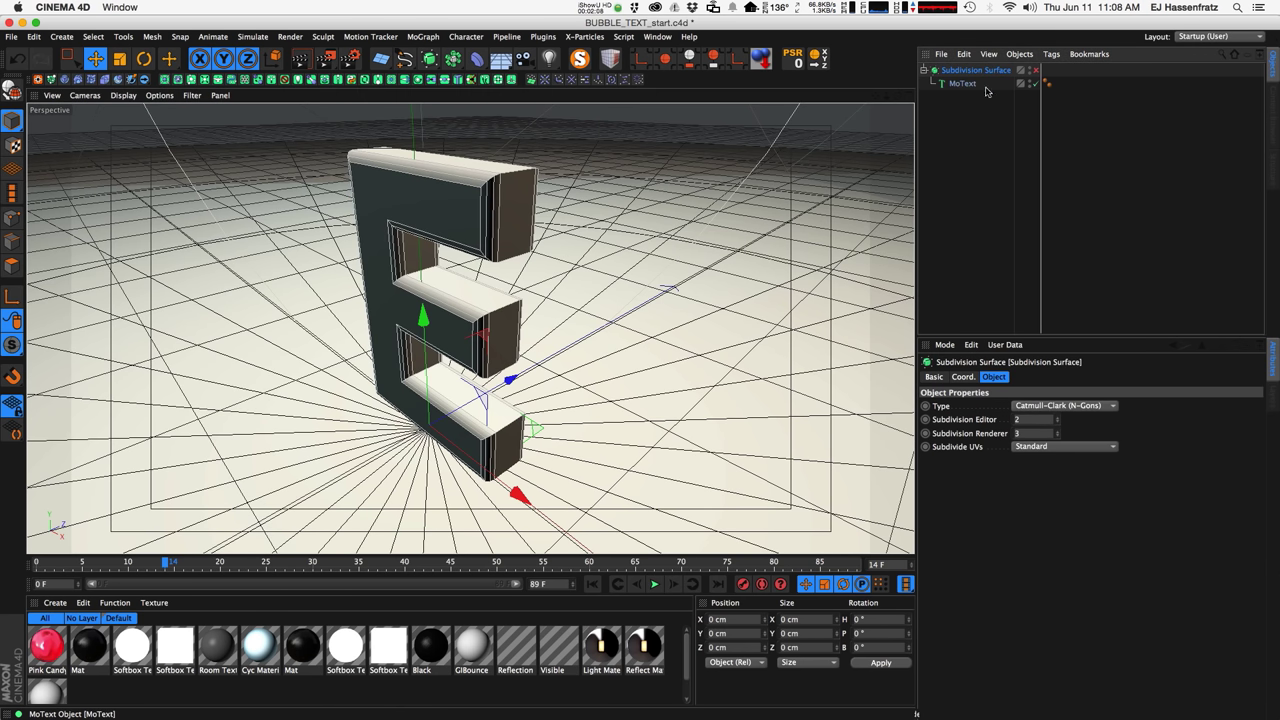
{"action": "left_click", "coordinate": [1036, 71]}
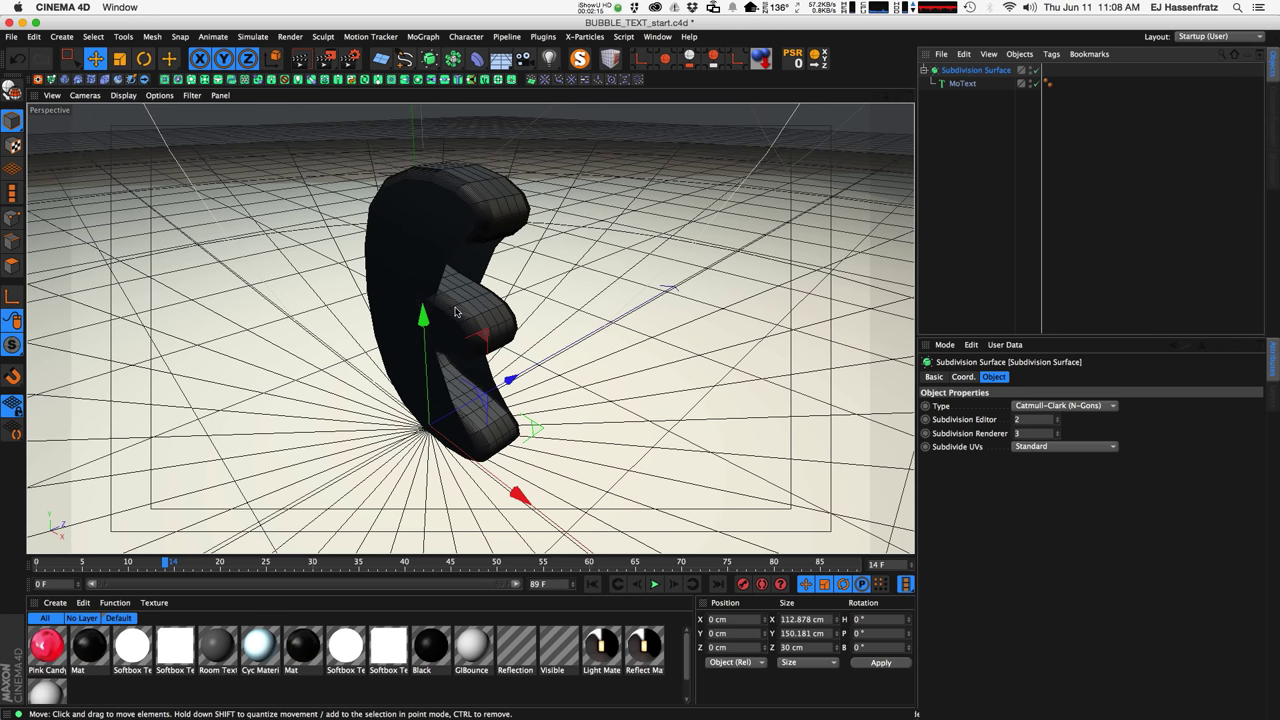
{"action": "left_click_drag", "start_coordinate": [473, 314], "coordinate": [469, 242], "text": "alt"}
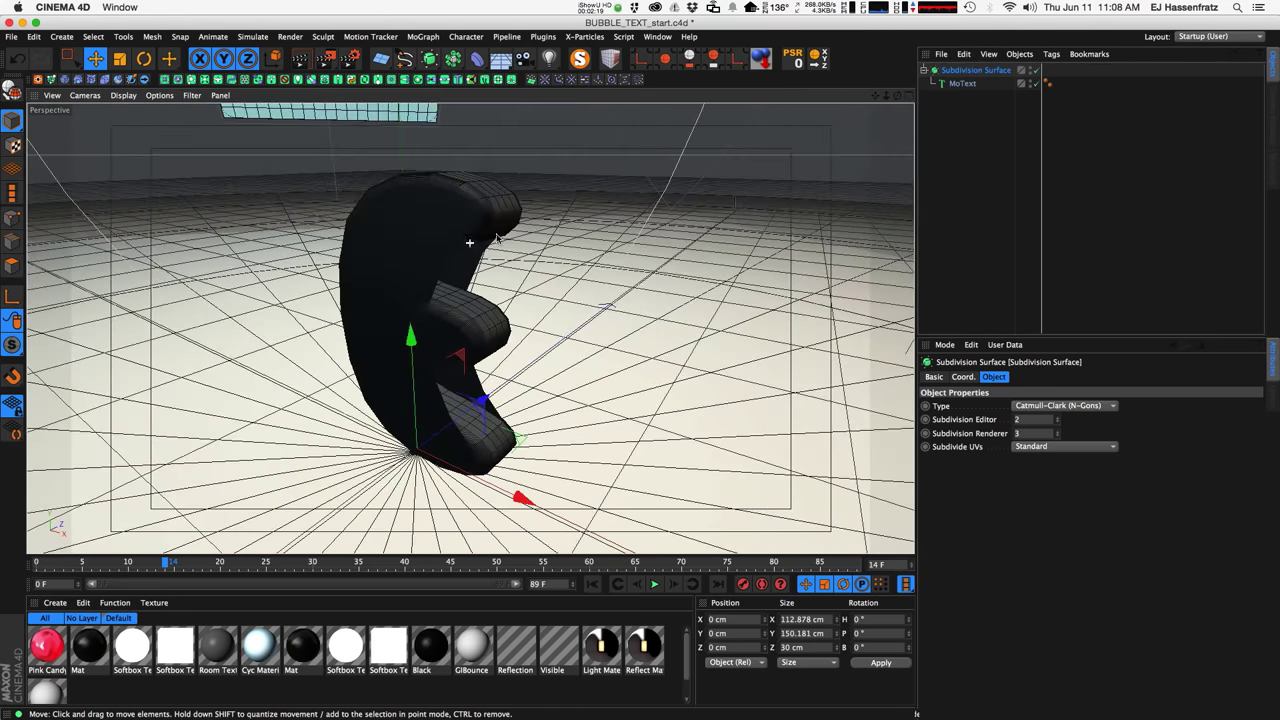
Turn off the Subdivision Surface and set the MoText's intermediate points to Subdivided.
{"action": "left_click", "coordinate": [962, 84]}
{"action": "left_click", "coordinate": [1043, 74]}
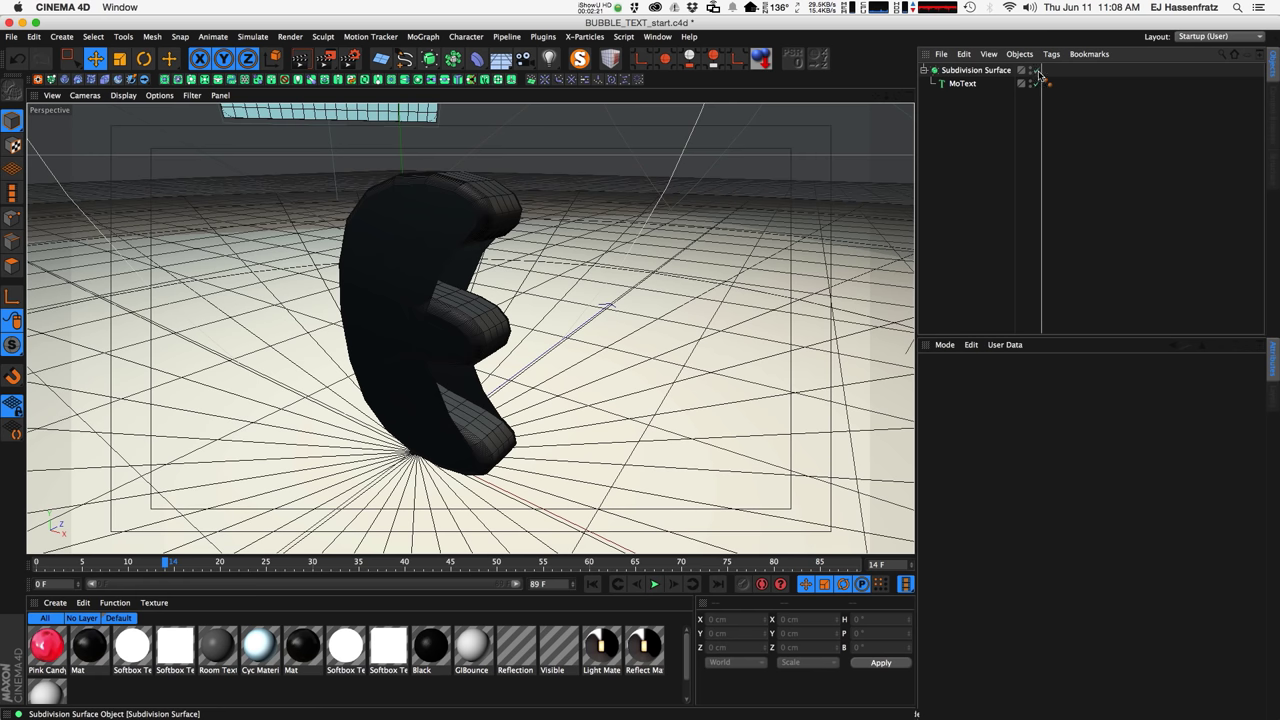
{"action": "left_click", "coordinate": [1034, 71]}
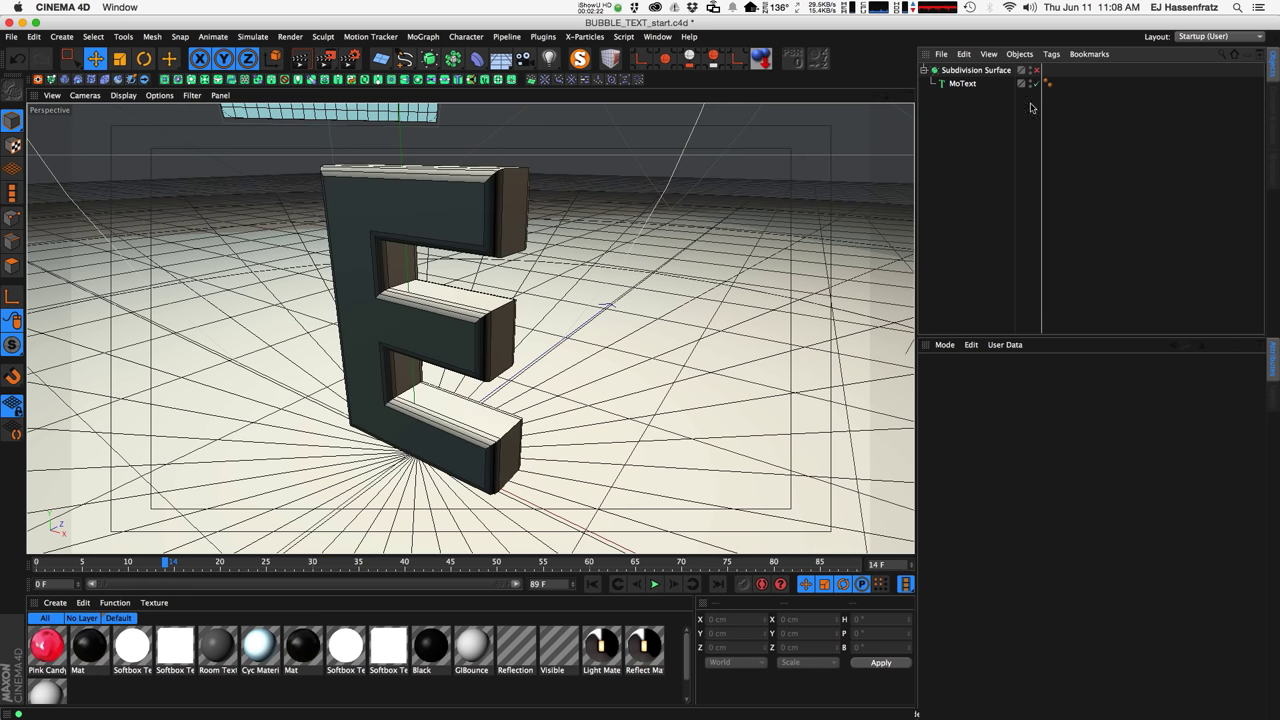
{"action": "left_click", "coordinate": [963, 85]}
{"action": "left_click_drag", "start_coordinate": [410, 357], "coordinate": [448, 312], "text": "alt"}
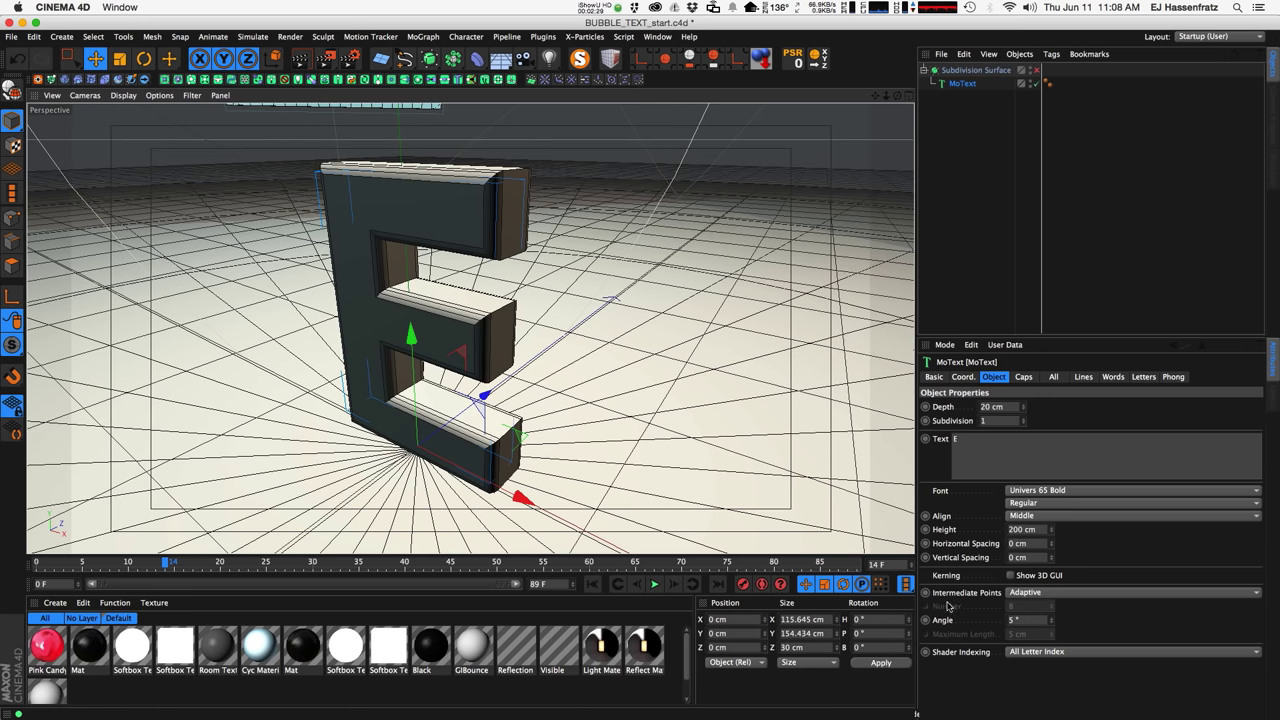
{"action": "left_click", "coordinate": [1040, 594]}
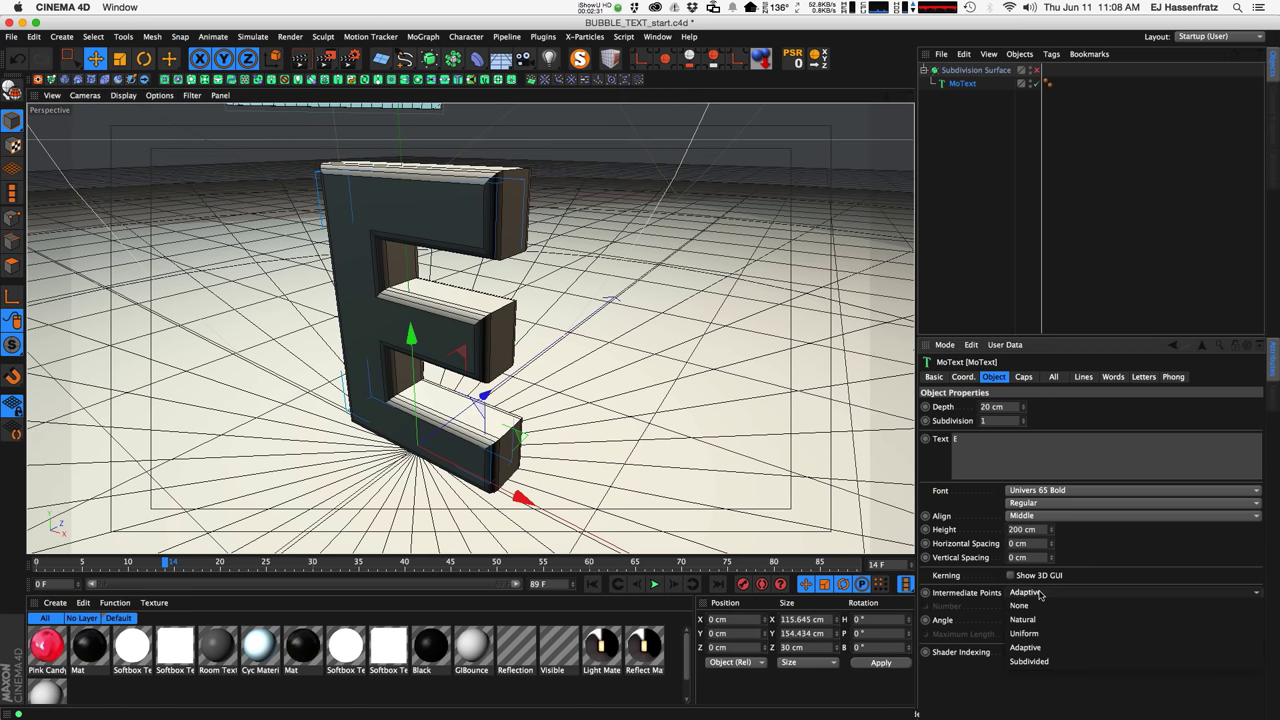
{"action": "left_click", "coordinate": [1052, 656]}
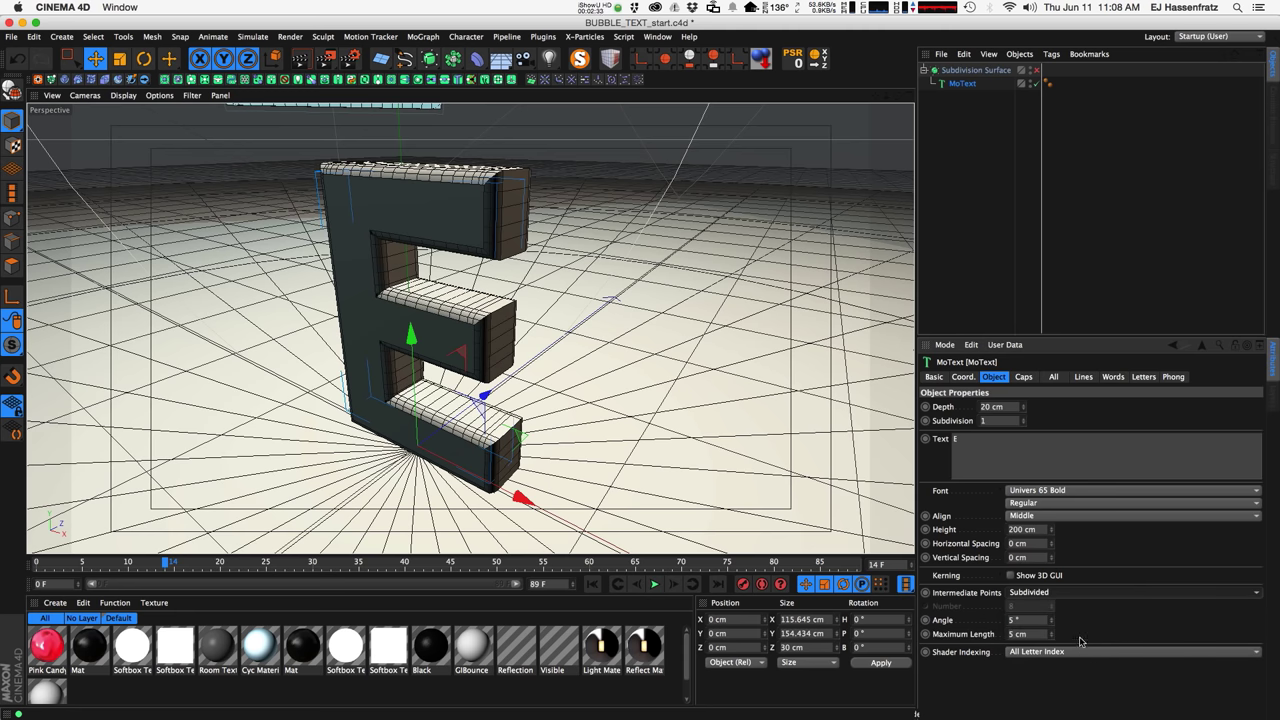
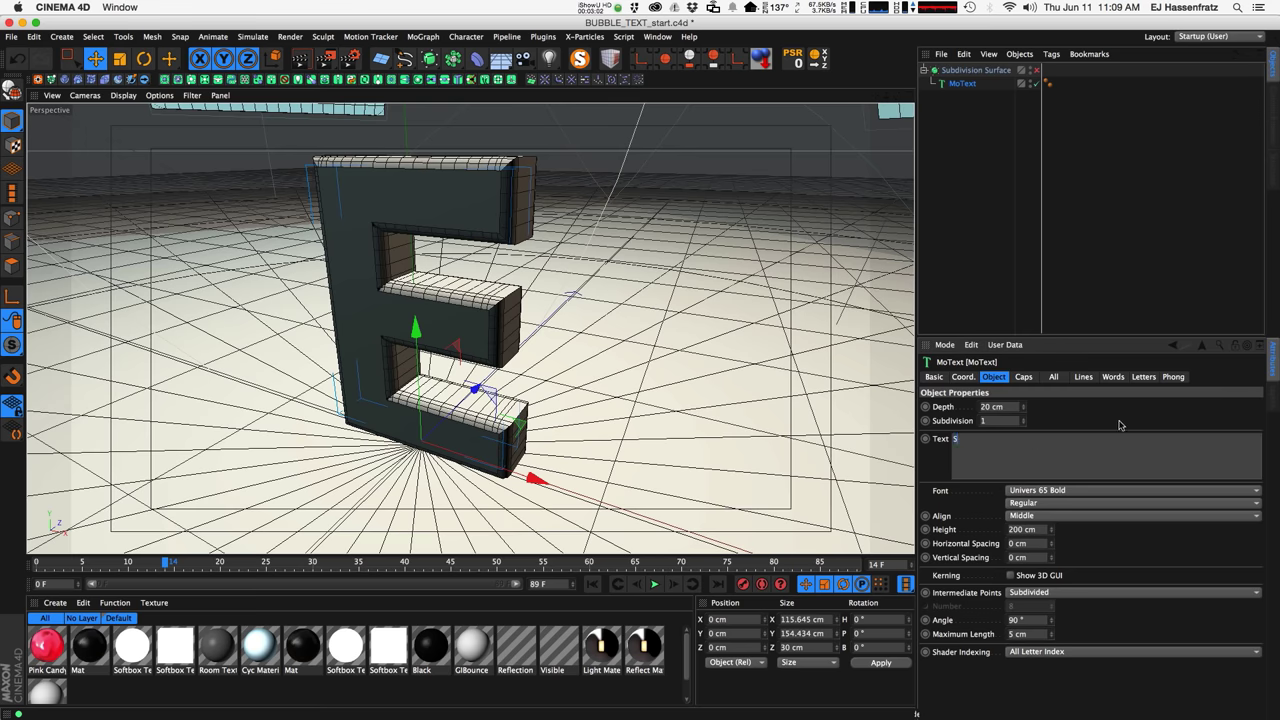
Change the MoText's letter to S and set its intermediate point angle to 90°.
{"action": "left_click_drag", "start_coordinate": [641, 432], "coordinate": [480, 390], "text": "alt"}
{"action": "mouse_move", "coordinate": [1051, 619]}
{"action": "left_mouse_down"}
{"action": "mouse_move", "coordinate": [1048, 684]}
{"action": "mouse_move", "coordinate": [1043, 614]}
{"action": "mouse_move", "coordinate": [1038, 656]}
{"action": "mouse_move", "coordinate": [1054, 601]}
{"action": "left_mouse_up"}
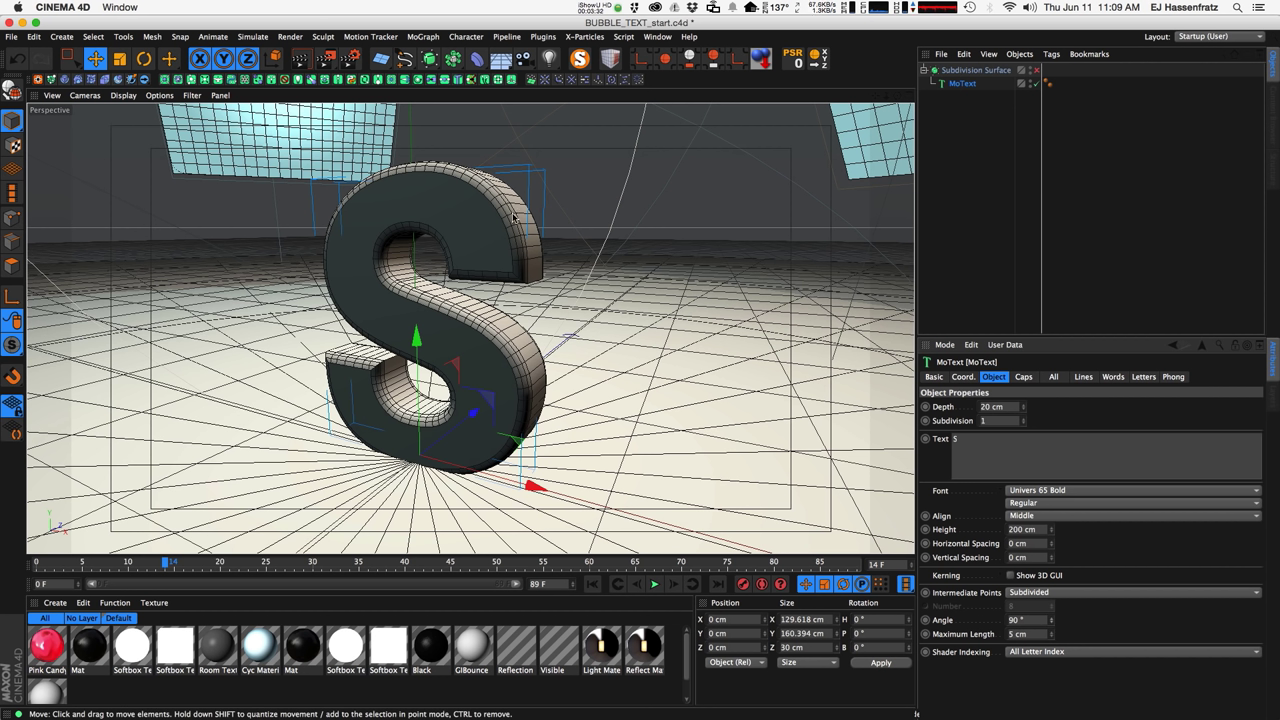
Set the MoText's maximum length to 30 cm and turn the Subdivision Surface back on.
{"action": "mouse_move", "coordinate": [1052, 640]}
{"action": "left_mouse_down"}
{"action": "mouse_move", "coordinate": [1063, 587]}
{"action": "mouse_move", "coordinate": [1053, 619]}
{"action": "left_mouse_up"}
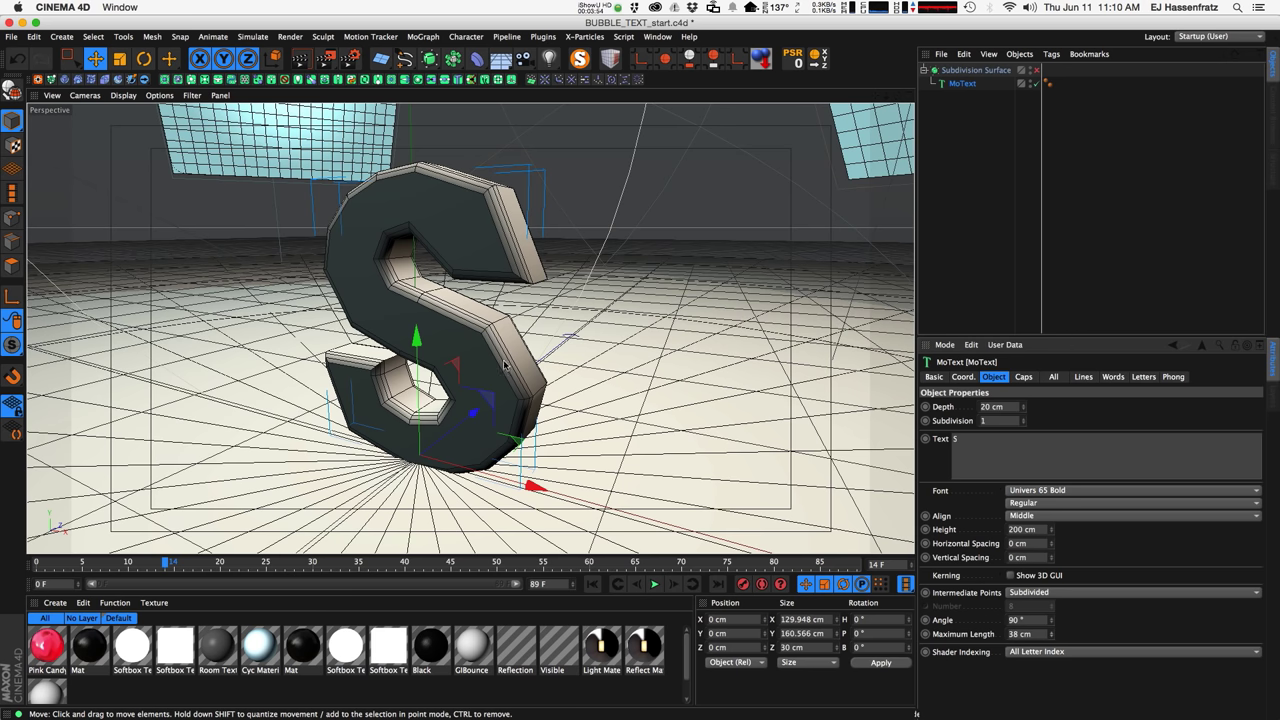
{"action": "mouse_move", "coordinate": [1052, 638]}
{"action": "left_mouse_down"}
{"action": "mouse_move", "coordinate": [1066, 651]}
{"action": "mouse_move", "coordinate": [1050, 640]}
{"action": "left_mouse_up"}
{"action": "left_click_drag", "start_coordinate": [524, 348], "coordinate": [446, 311], "text": "alt"}
{"action": "left_click", "coordinate": [1035, 70]}
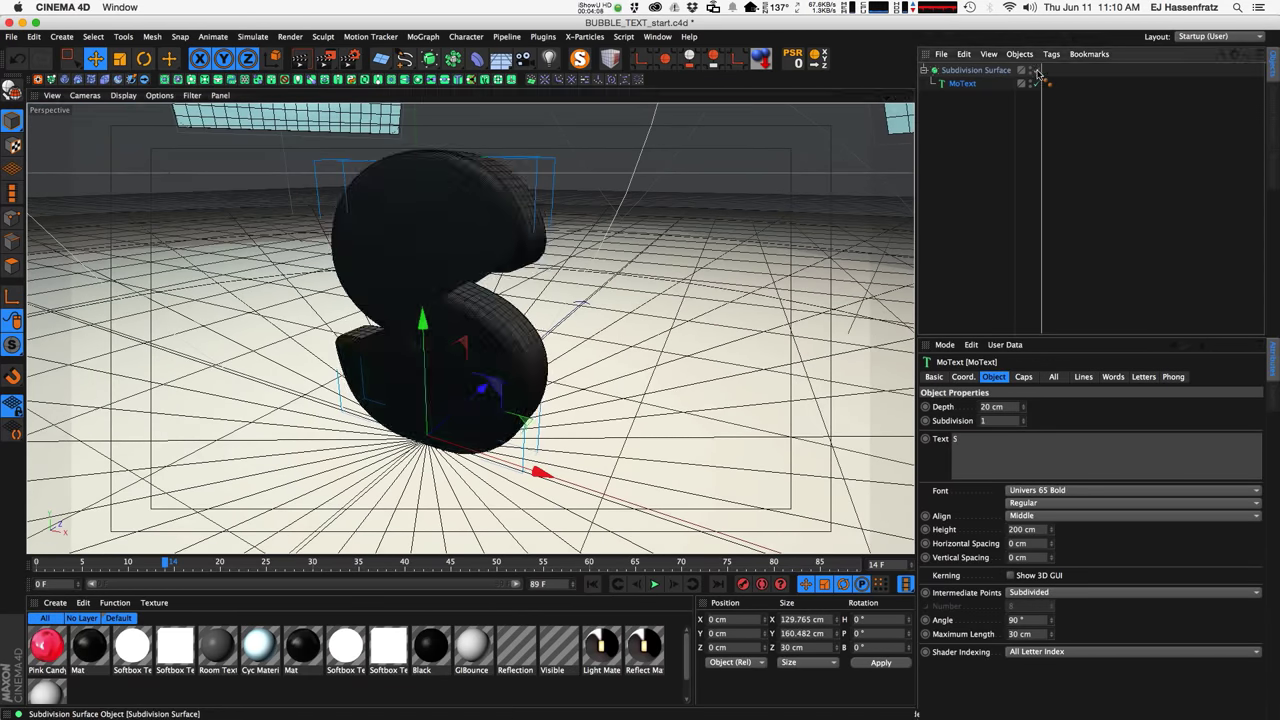
{"action": "mouse_move", "coordinate": [470, 250]}
{"action": "left_mouse_down", "text": "alt"}
{"action": "mouse_move", "coordinate": [557, 229]}
{"action": "mouse_move", "coordinate": [474, 231]}
{"action": "mouse_move", "coordinate": [498, 248]}
{"action": "mouse_move", "coordinate": [476, 258]}
{"action": "left_mouse_up", "text": "alt"}
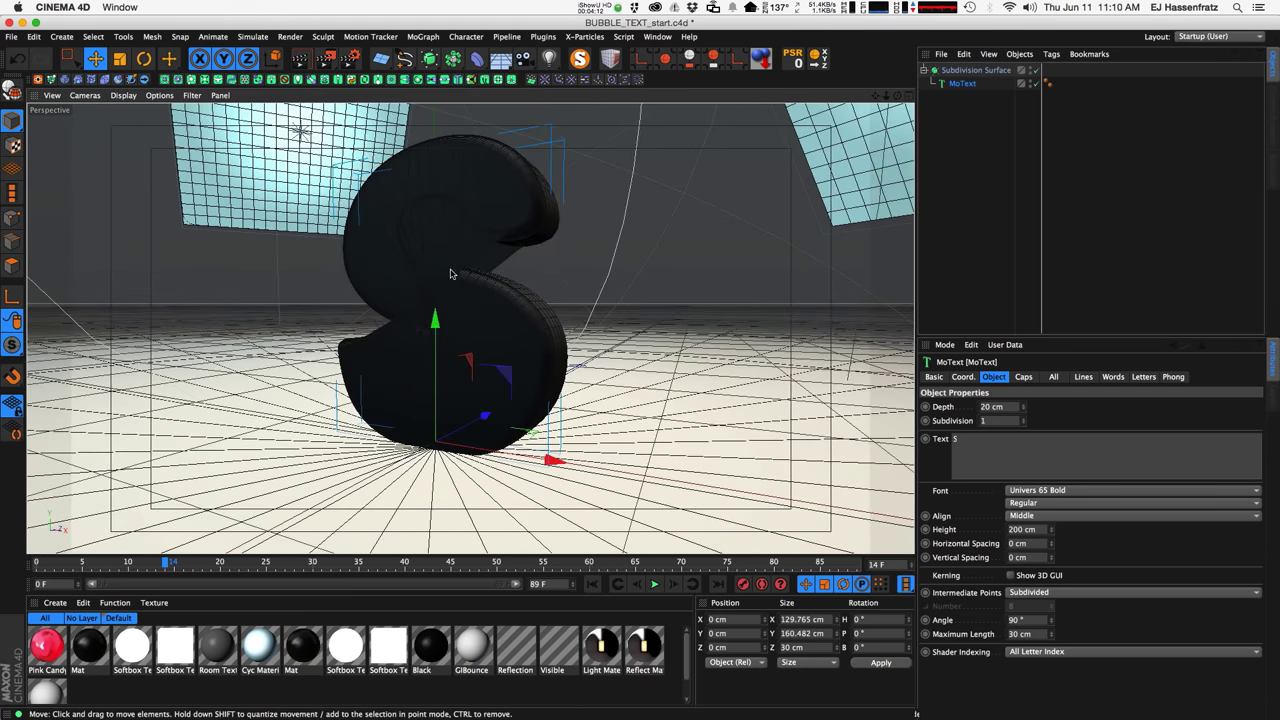
Try the plain Catmull-Clark type on the Subdivision Surface and switch back to Catmull-Clark (N-Gons).
{"action": "left_click", "coordinate": [985, 71]}
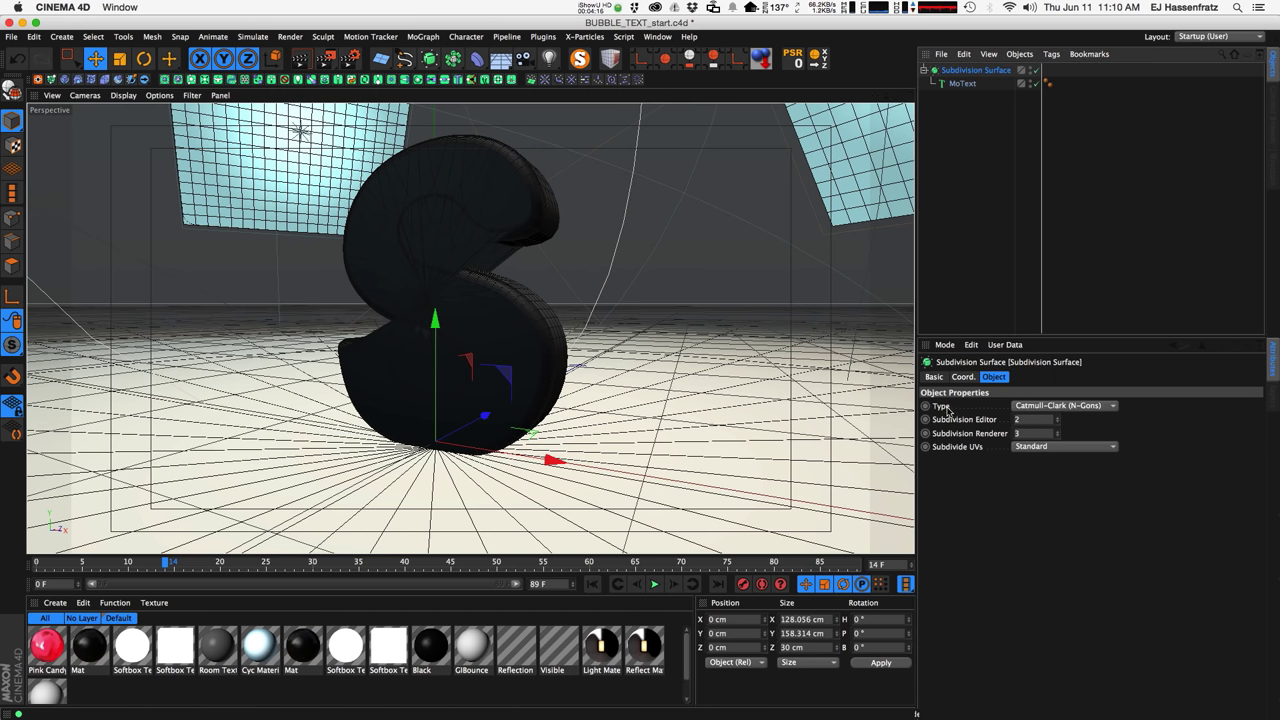
{"action": "left_click", "coordinate": [1050, 406]}
{"action": "left_click", "coordinate": [1072, 419]}
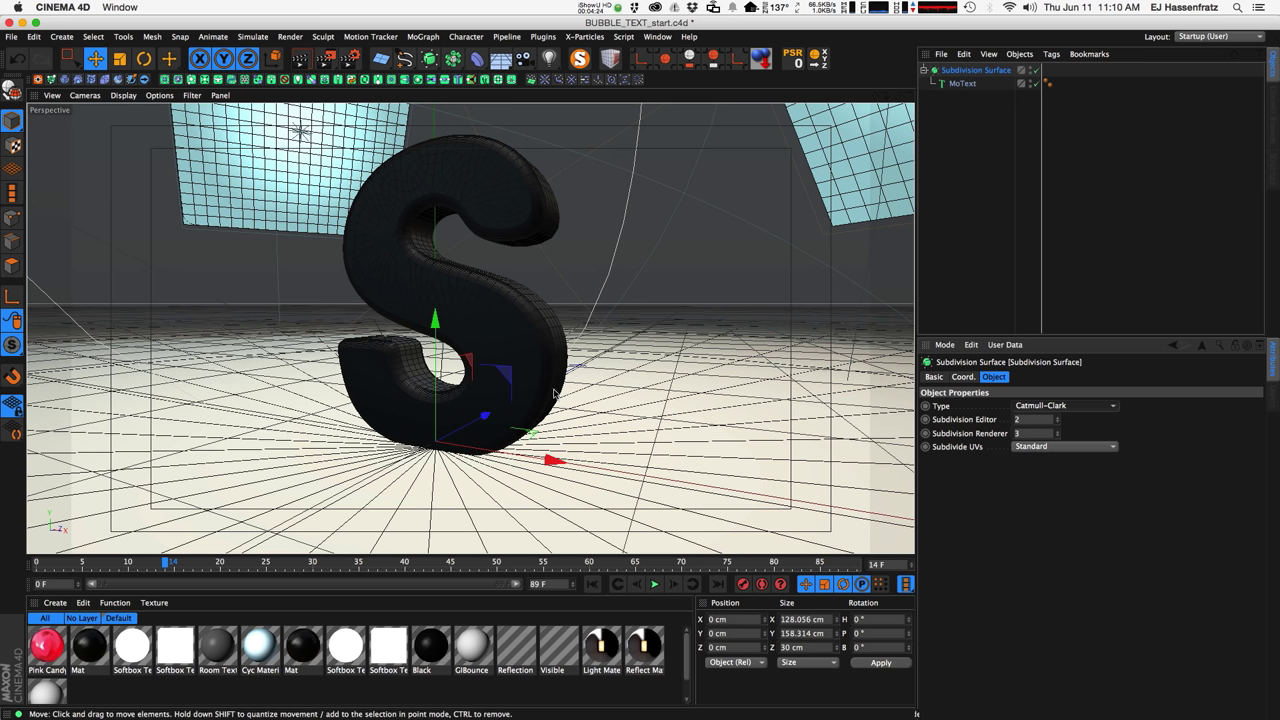
{"action": "left_click", "coordinate": [1058, 407]}
{"action": "left_click", "coordinate": [1068, 419]}
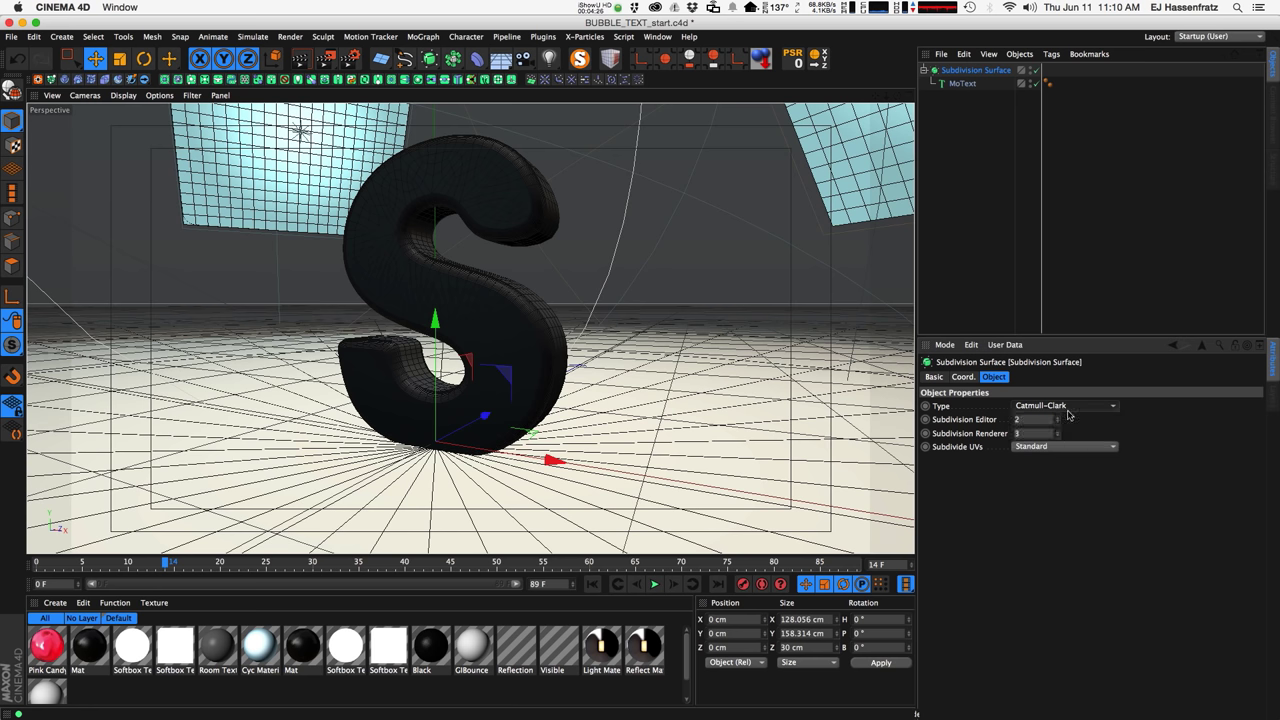
Set the MoText's cap type to Quadrangles.
{"action": "left_click", "coordinate": [962, 83]}
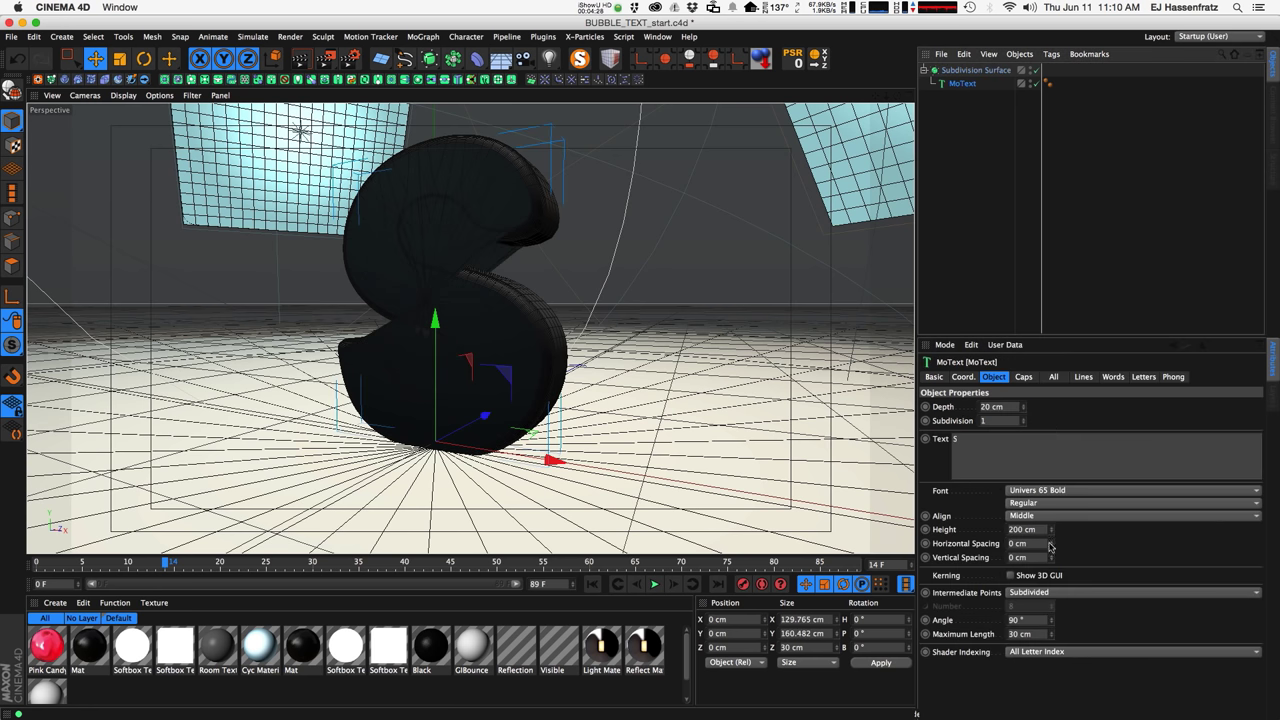
{"action": "left_click", "coordinate": [1023, 377]}
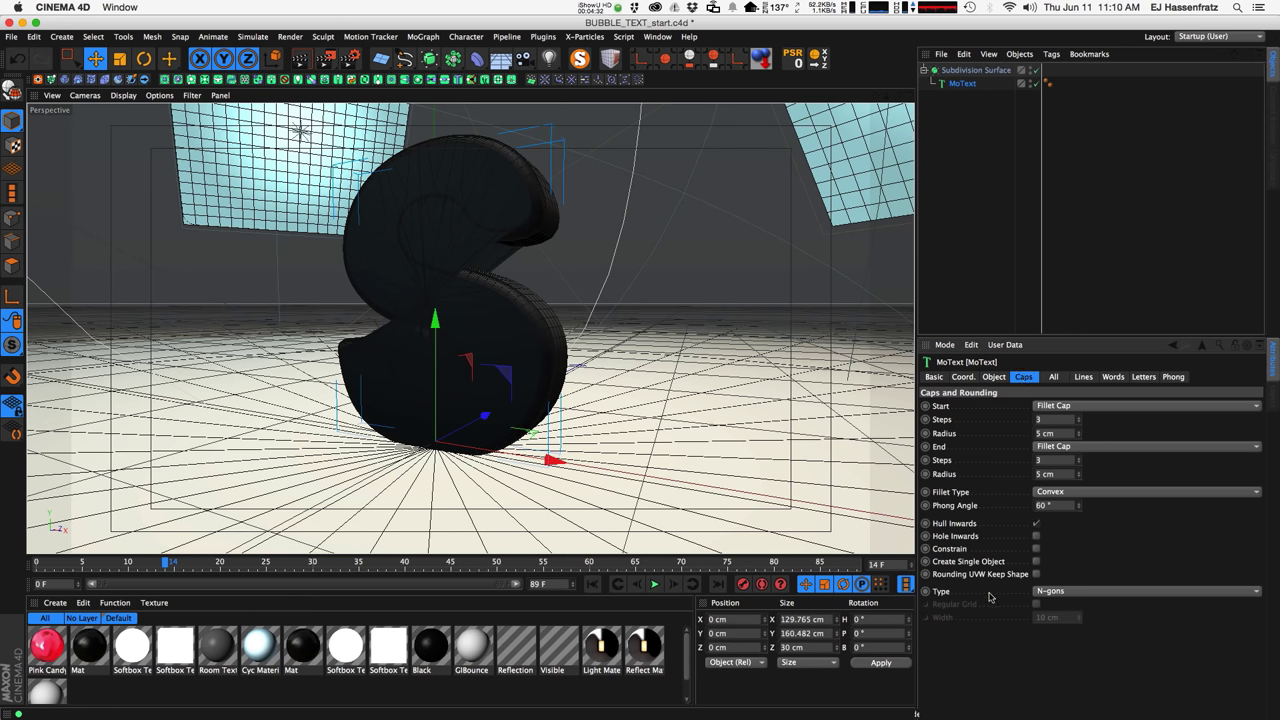
{"action": "left_click", "coordinate": [1062, 592]}
{"action": "left_click", "coordinate": [1060, 618]}
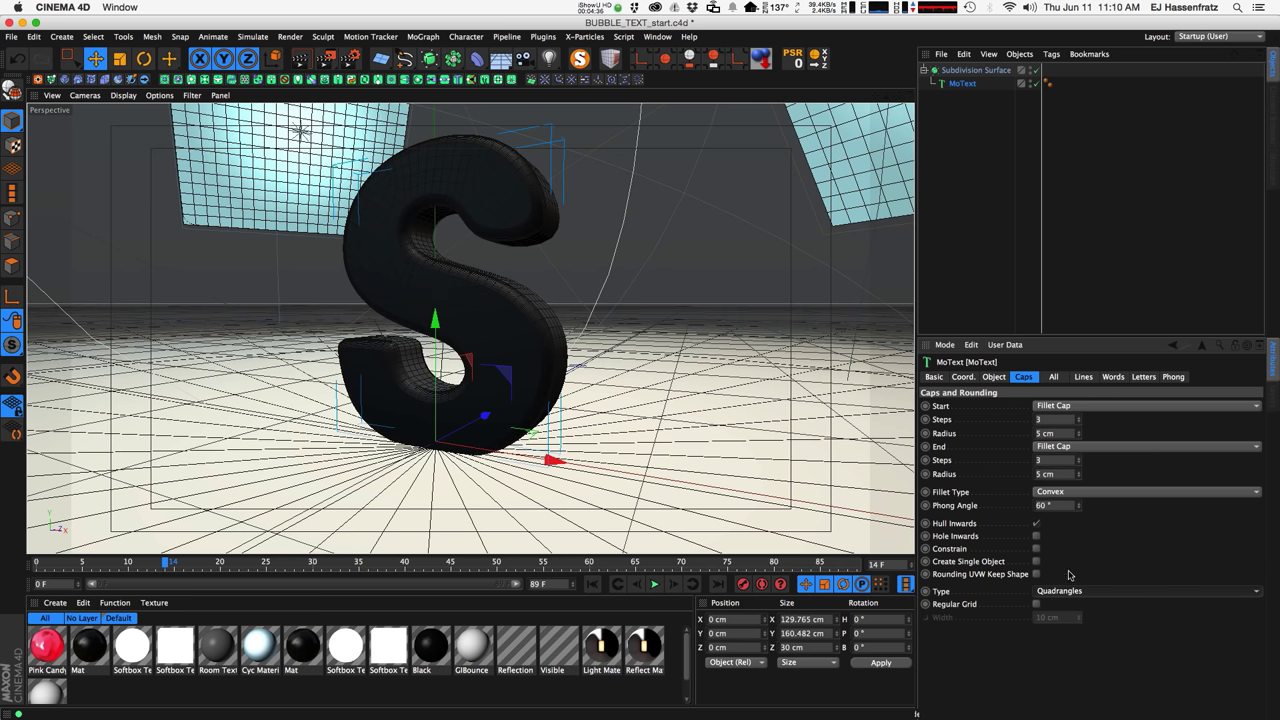
Examine the smoothed S from the front and the side, checking its faces and curved edges.
{"action": "left_click_drag", "start_coordinate": [489, 203], "coordinate": [415, 218], "text": "alt"}
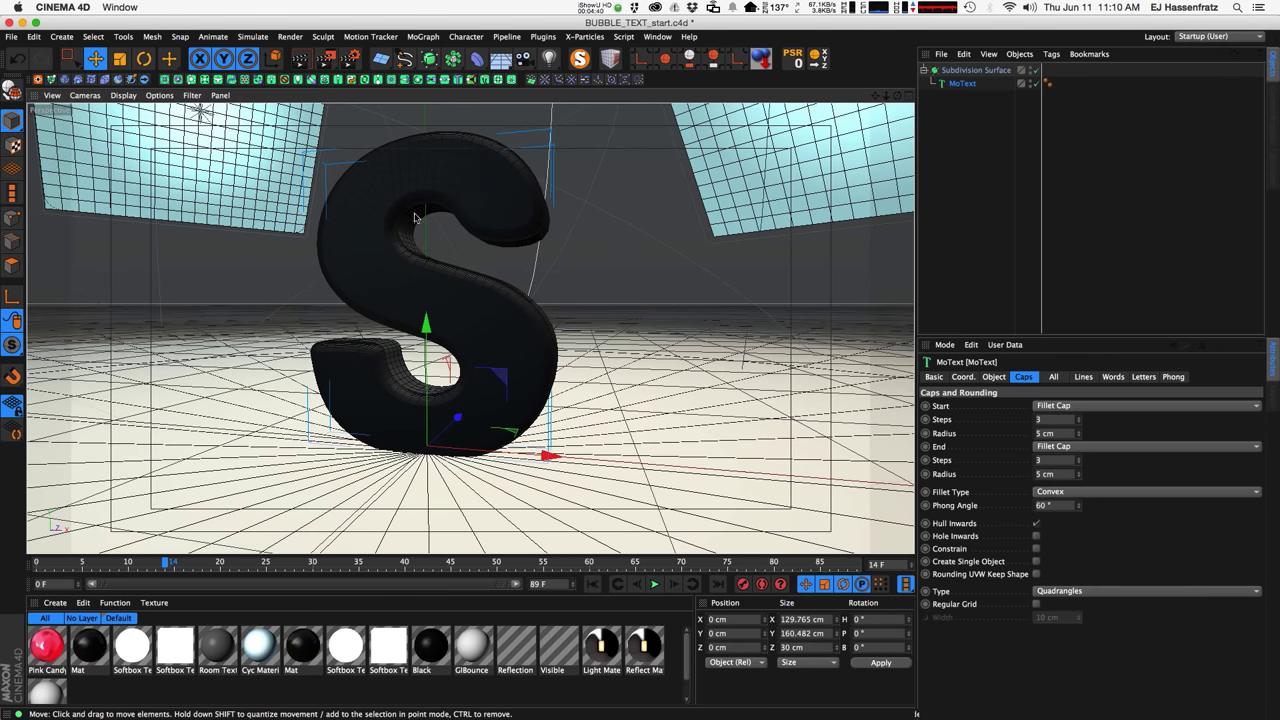
{"action": "left_click_drag", "start_coordinate": [406, 288], "coordinate": [504, 288], "text": "alt"}
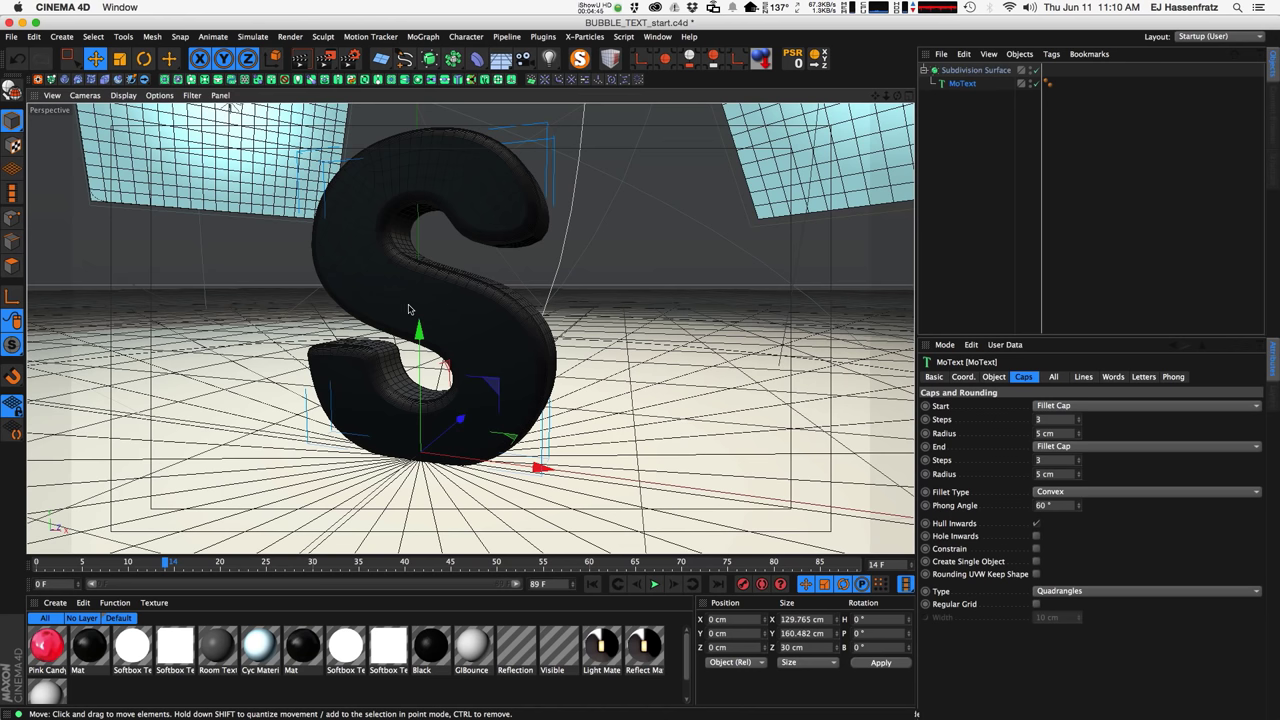
{"action": "left_click_drag", "start_coordinate": [465, 321], "coordinate": [511, 199], "text": "alt"}
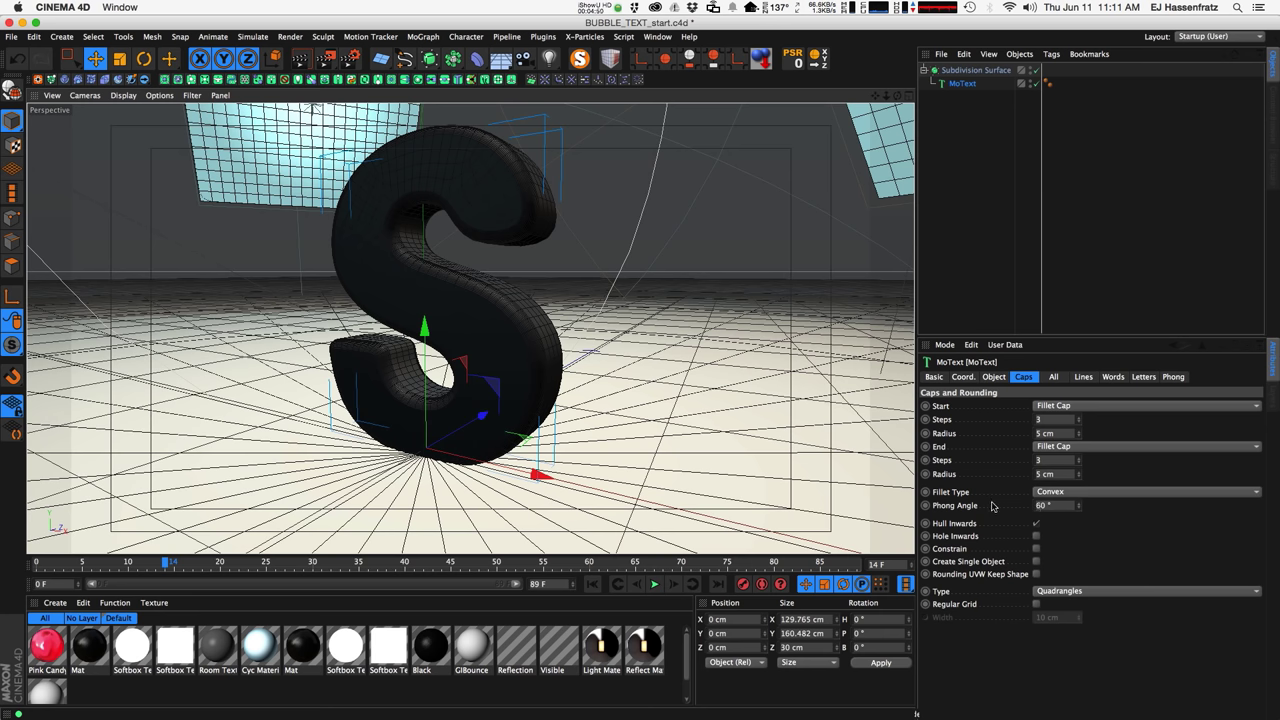
{"action": "mouse_move", "coordinate": [444, 335]}
{"action": "left_mouse_down", "text": "alt"}
{"action": "mouse_move", "coordinate": [320, 357]}
{"action": "mouse_move", "coordinate": [274, 343]}
{"action": "mouse_move", "coordinate": [367, 348]}
{"action": "mouse_move", "coordinate": [448, 310]}
{"action": "left_mouse_up", "text": "alt"}
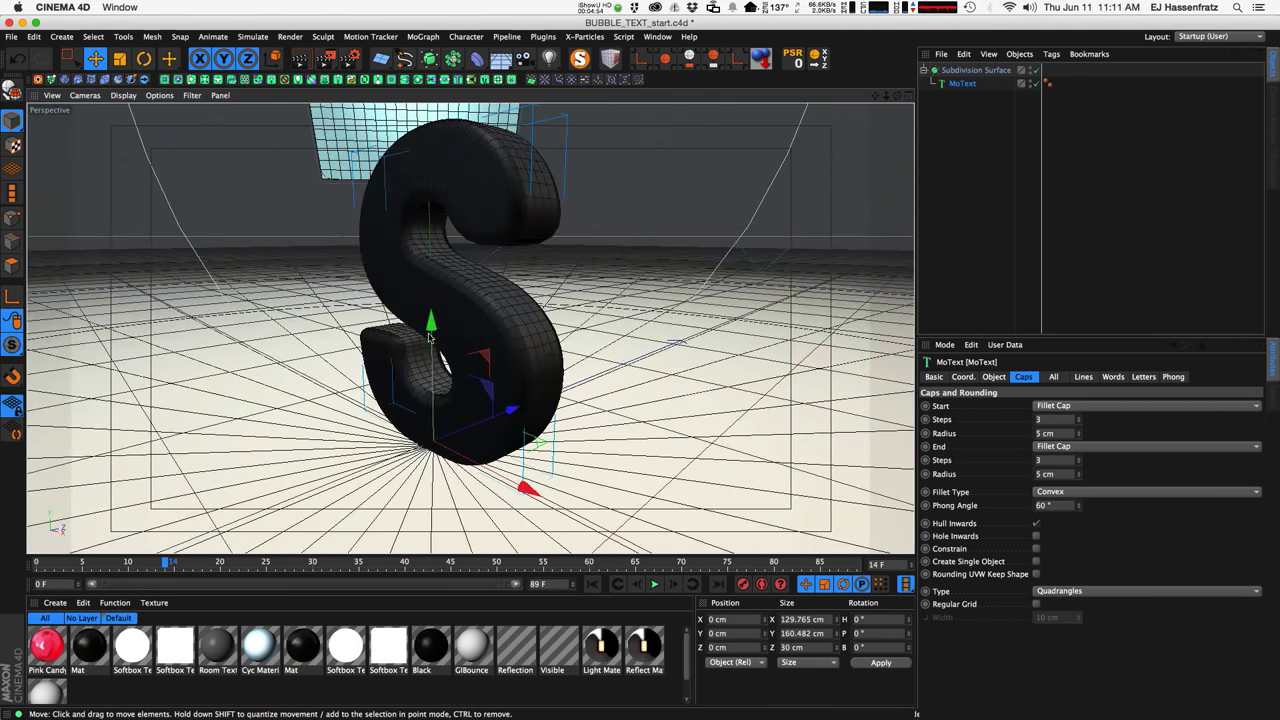
{"action": "left_click_drag", "start_coordinate": [522, 277], "coordinate": [580, 194], "text": "alt"}
{"action": "left_click_drag", "start_coordinate": [446, 119], "coordinate": [447, 170], "text": "alt"}
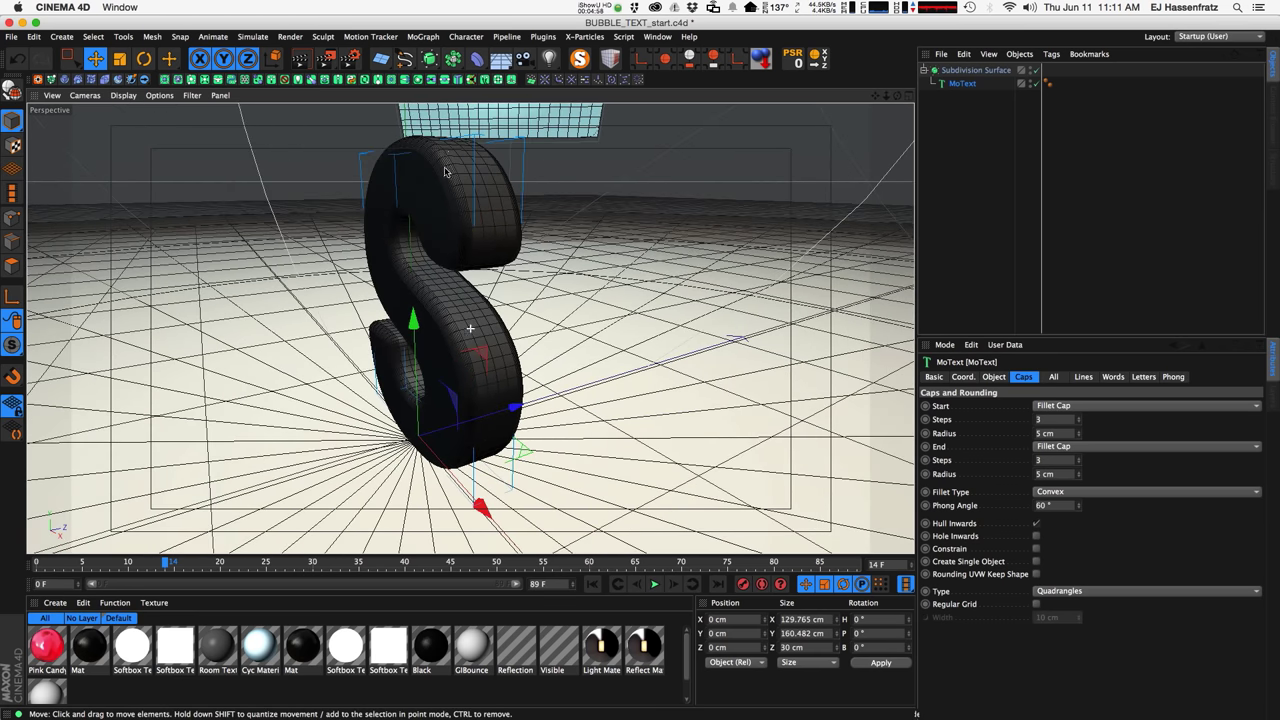
{"action": "left_click_drag", "start_coordinate": [480, 251], "coordinate": [592, 229], "text": "alt"}
{"action": "left_click_drag", "start_coordinate": [454, 232], "coordinate": [395, 160], "text": "alt"}
Try a thin 3 cm extrusion depth on the S and settle on a depth of 22 cm.
{"action": "left_click", "coordinate": [994, 377]}
{"action": "left_click_drag", "start_coordinate": [1023, 407], "coordinate": [1022, 427]}
{"action": "left_click", "coordinate": [1023, 405]}
{"action": "left_click_drag", "start_coordinate": [420, 228], "coordinate": [458, 210], "text": "alt"}
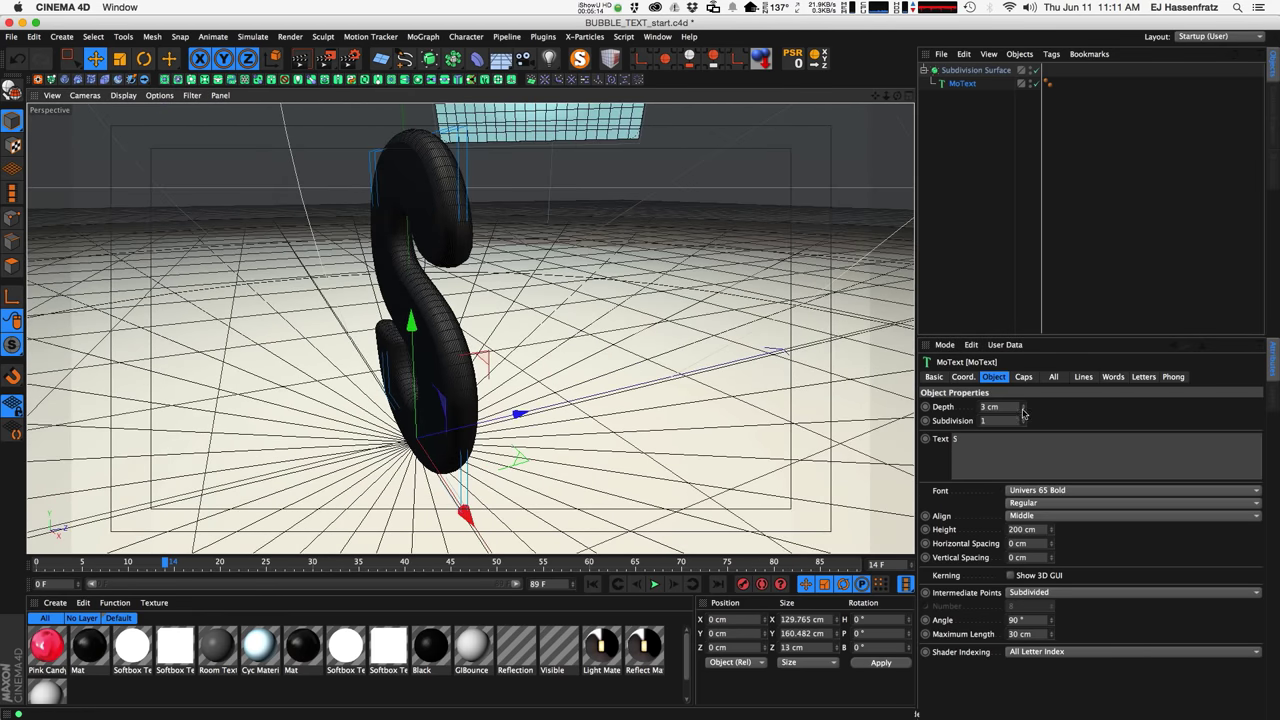
{"action": "left_click_drag", "start_coordinate": [1021, 413], "coordinate": [1016, 396]}
{"action": "left_click_drag", "start_coordinate": [743, 400], "coordinate": [685, 400], "text": "alt"}
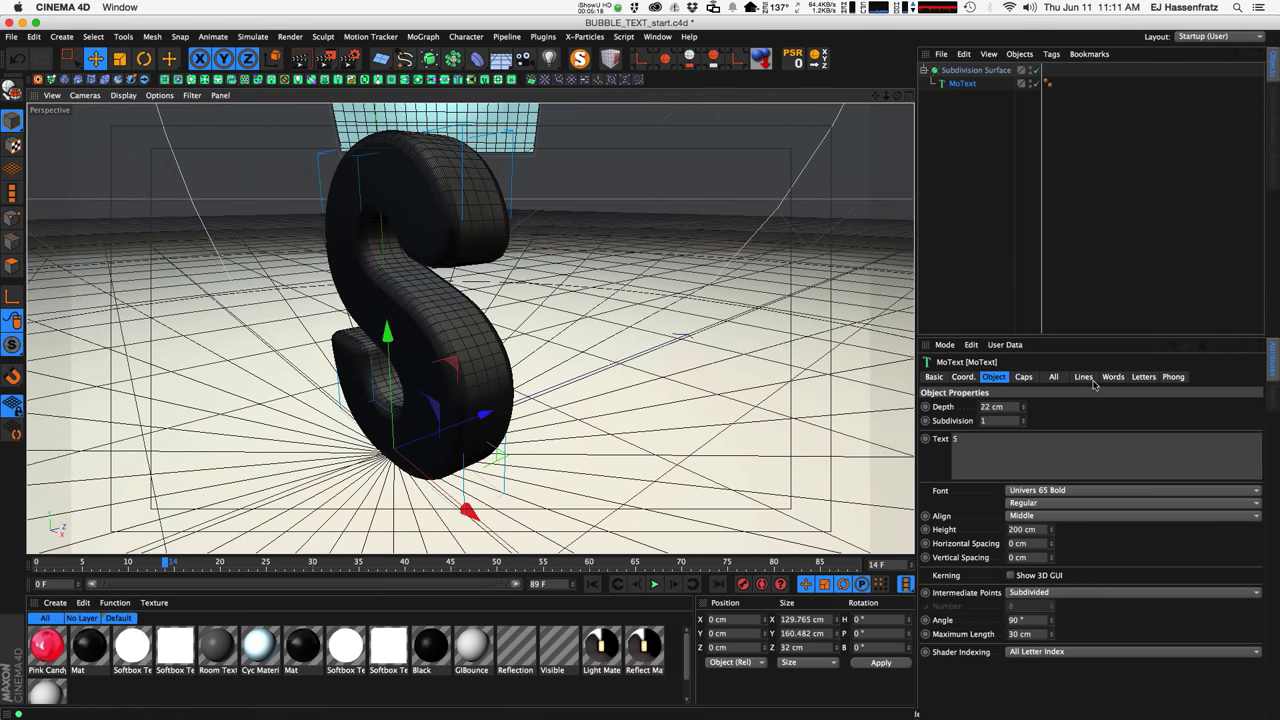
Enable Create Single Object for the MoText caps and reduce the start and end fillet steps to 1.
{"action": "left_click", "coordinate": [1024, 377]}
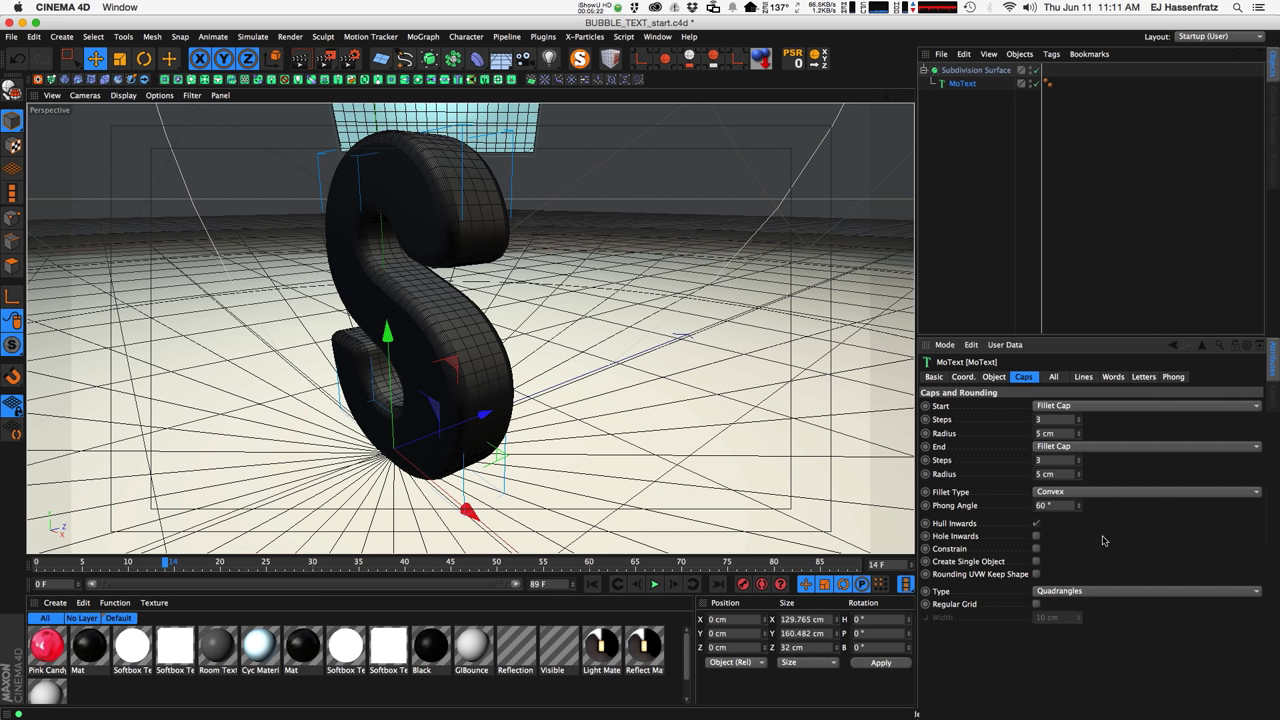
{"action": "left_click", "coordinate": [972, 562]}
{"action": "left_click", "coordinate": [1036, 562]}
{"action": "left_click", "coordinate": [1035, 563]}
{"action": "left_click_drag", "start_coordinate": [623, 374], "coordinate": [640, 380], "text": "alt"}
{"action": "left_click_drag", "start_coordinate": [1078, 421], "coordinate": [1081, 469]}
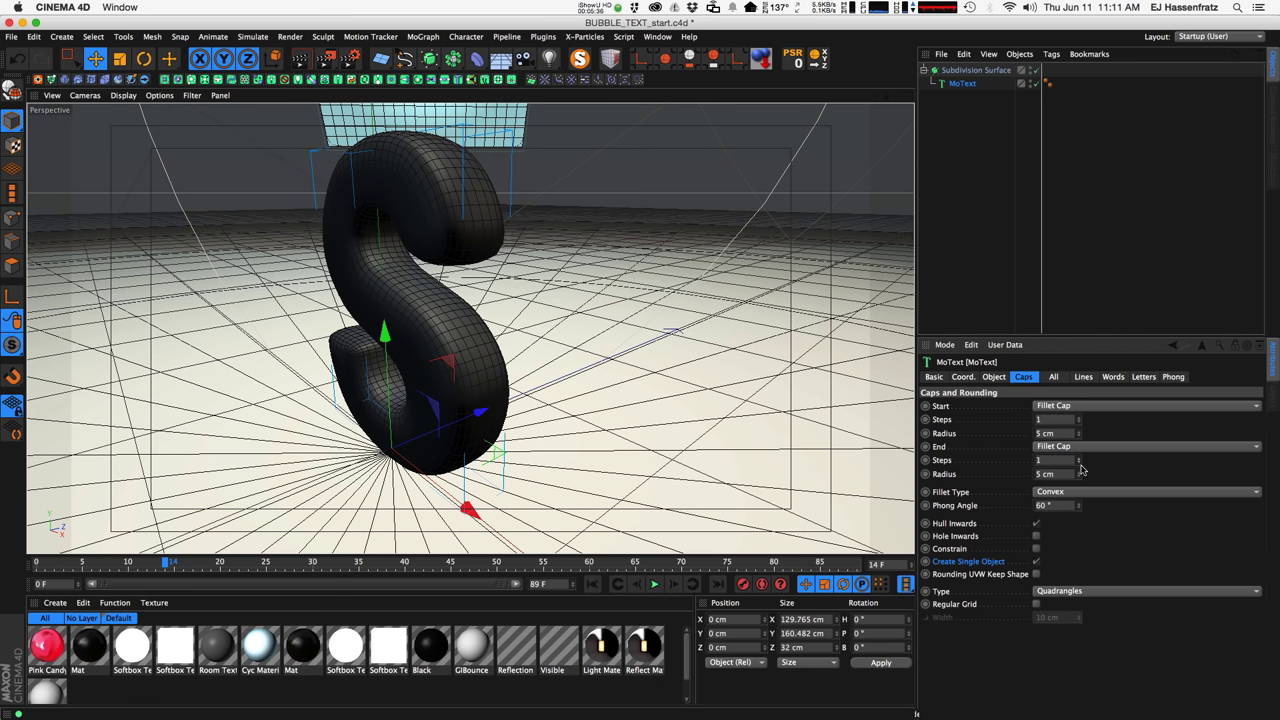
Turn Create Single Object off and on again to compare how the caps and sides of the S are smoothed.
{"action": "left_click", "coordinate": [1036, 562]}
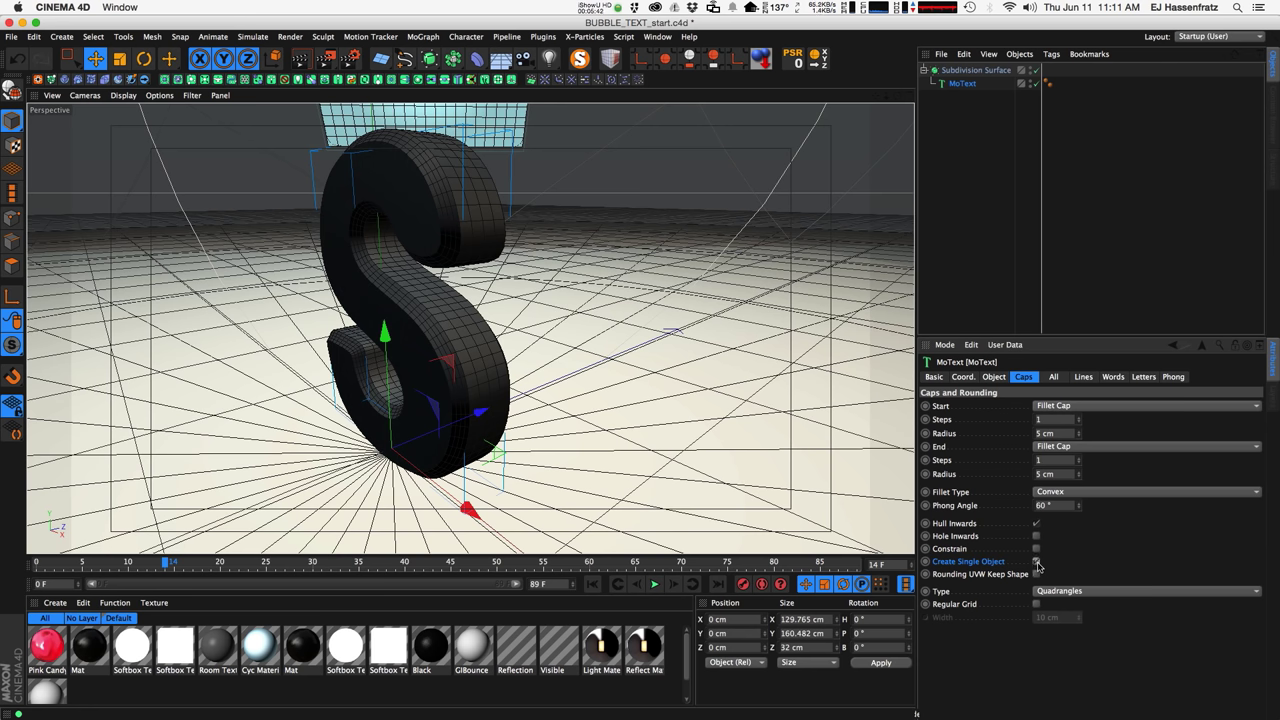
{"action": "left_click", "coordinate": [1036, 563]}
{"action": "mouse_move", "coordinate": [454, 362]}
{"action": "left_mouse_down", "text": "alt"}
{"action": "mouse_move", "coordinate": [398, 370]}
{"action": "mouse_move", "coordinate": [467, 362]}
{"action": "left_mouse_up", "text": "alt"}
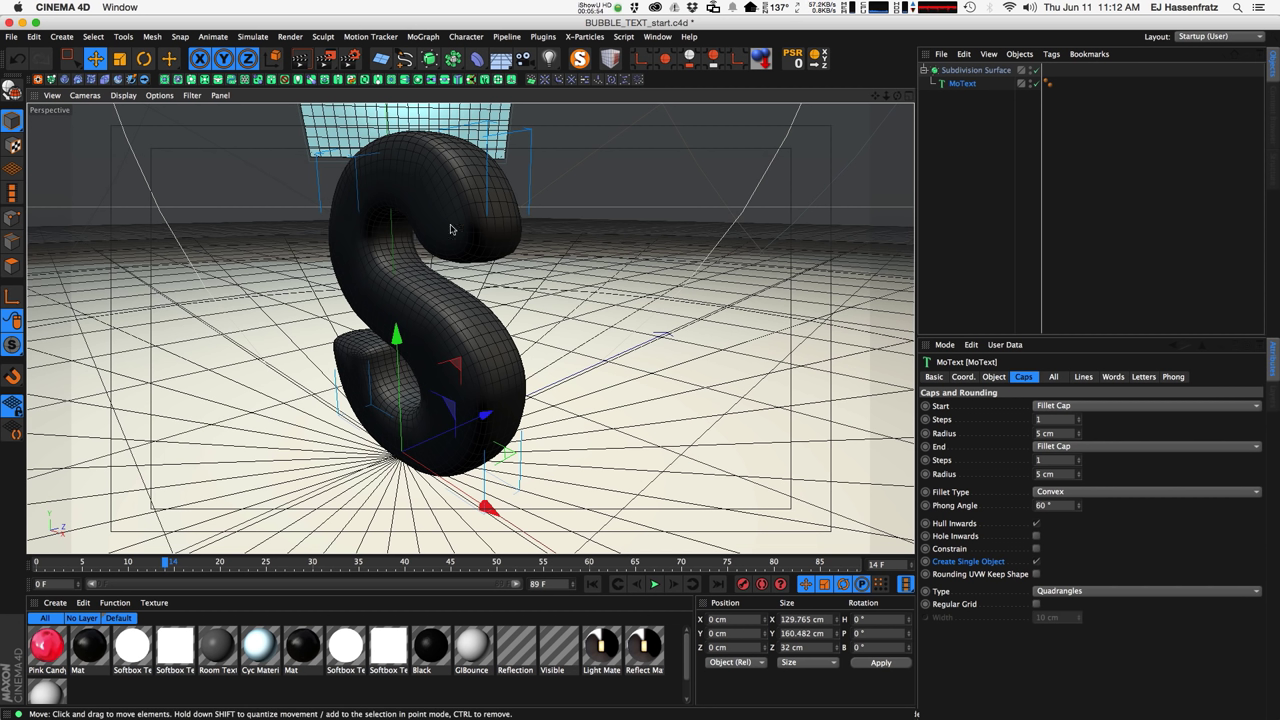
{"action": "left_click_drag", "start_coordinate": [474, 192], "coordinate": [488, 197], "text": "alt"}
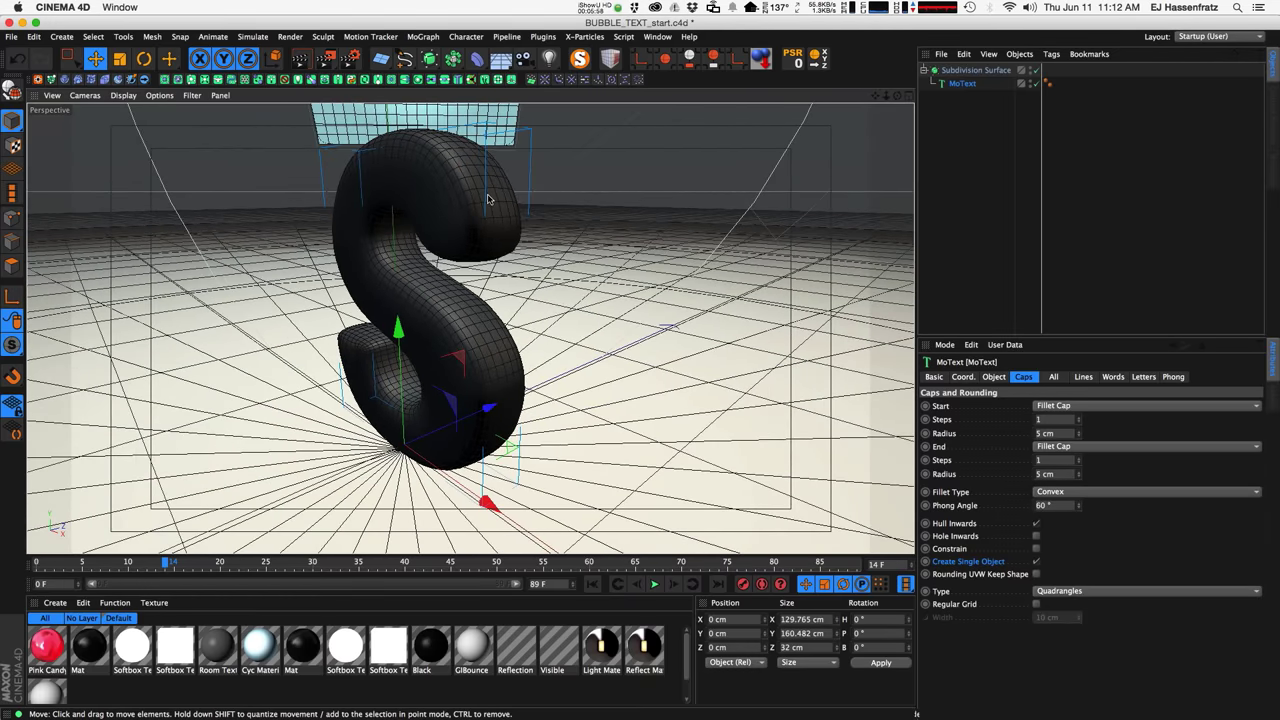
Turn off Create Single Object and add a Connect object inside the Subdivision Surface with the MoText as its child.
{"action": "left_click", "coordinate": [1036, 562]}
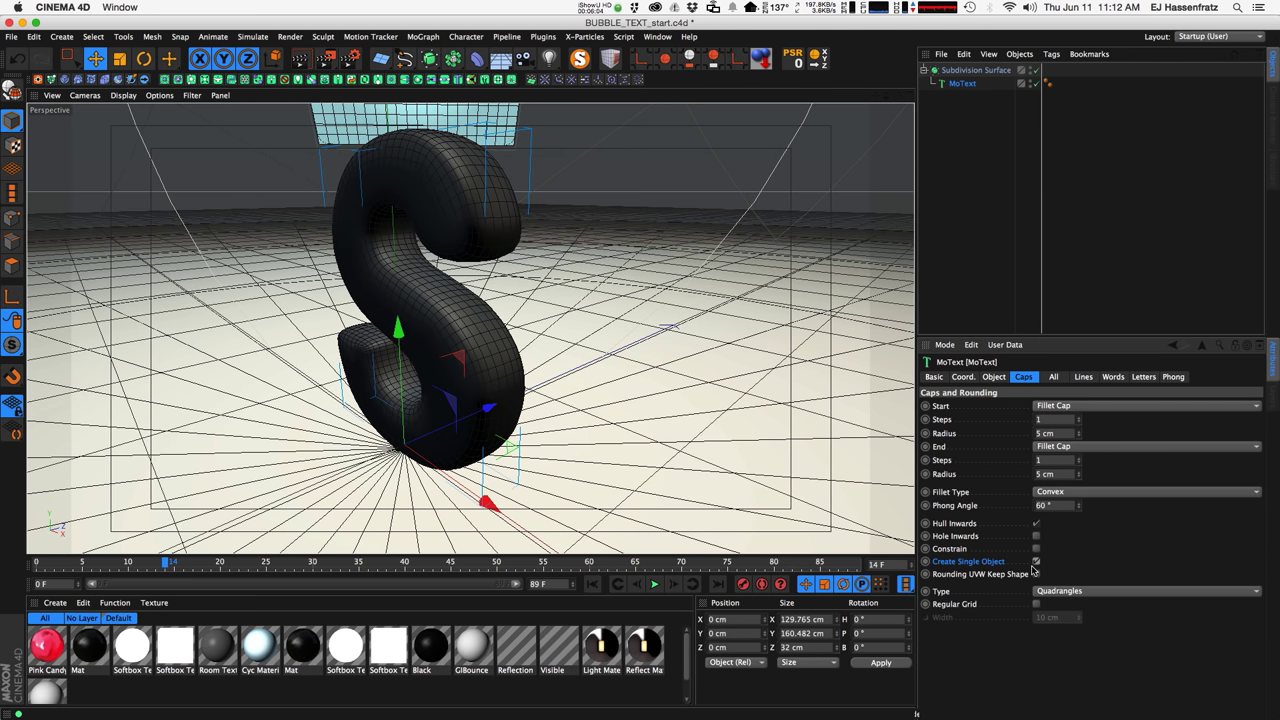
{"action": "left_click_drag", "start_coordinate": [429, 59], "coordinate": [495, 105]}
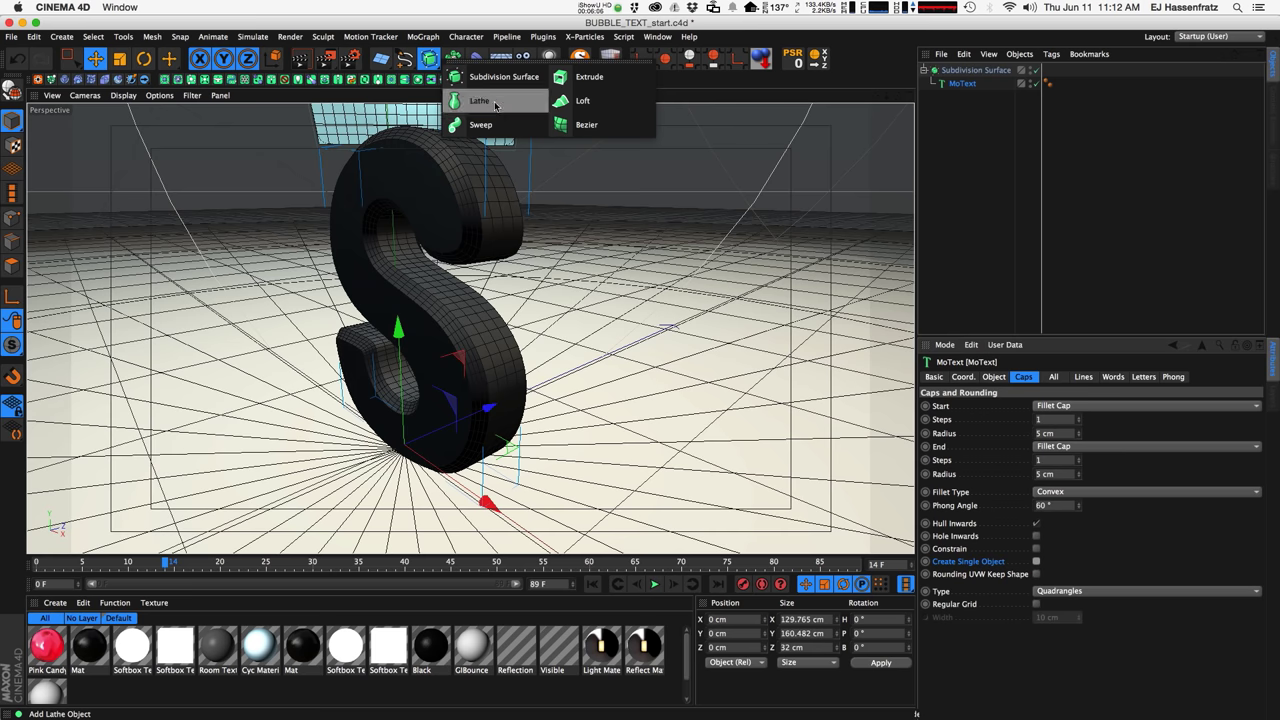
{"action": "left_click", "coordinate": [453, 59]}
{"action": "left_click", "coordinate": [500, 101]}
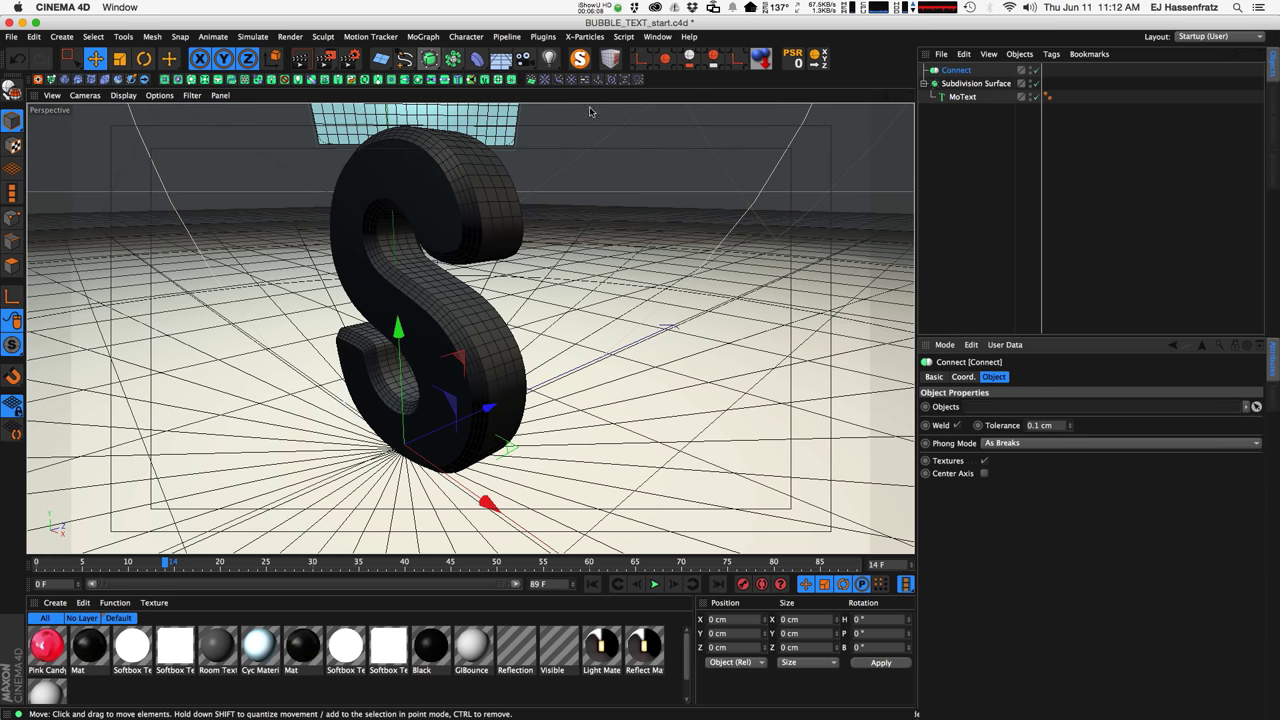
{"action": "left_click_drag", "start_coordinate": [955, 70], "coordinate": [966, 85]}
{"action": "left_click", "coordinate": [970, 160]}
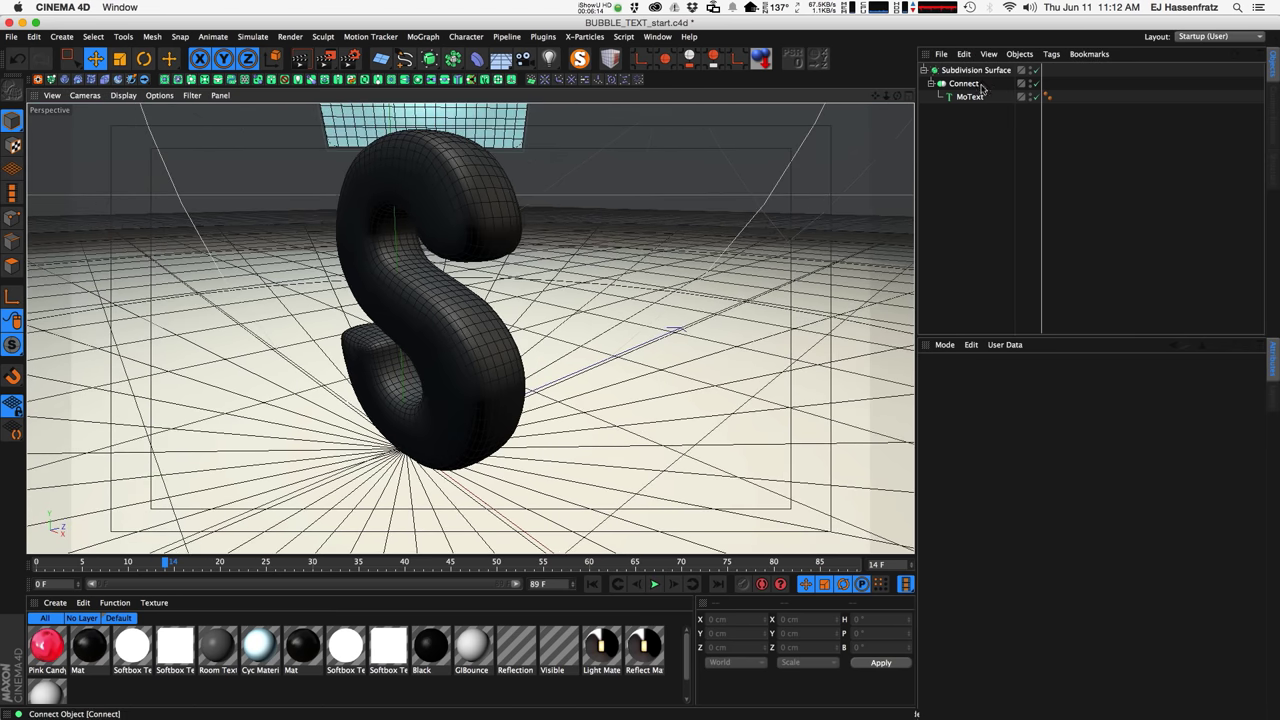
Review the settings of the Connect object, the MoText and the Subdivision Surface in turn.
{"action": "left_click", "coordinate": [964, 84]}
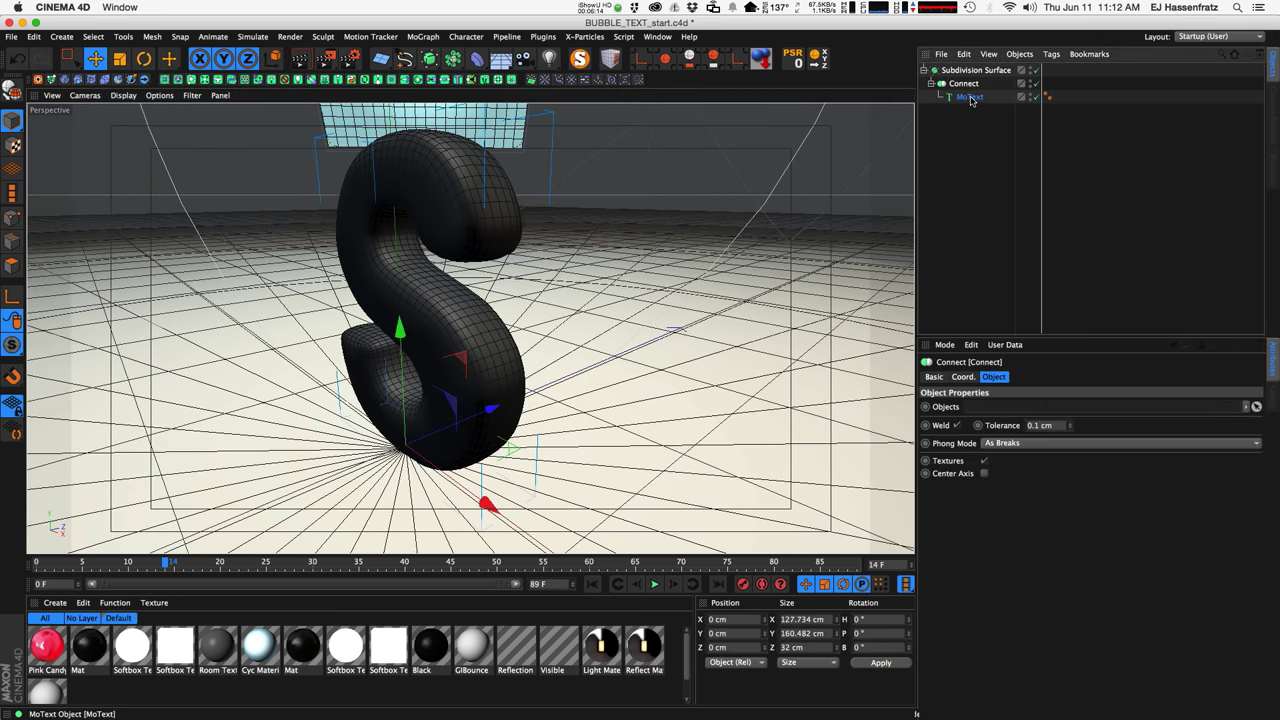
{"action": "left_click", "coordinate": [969, 97]}
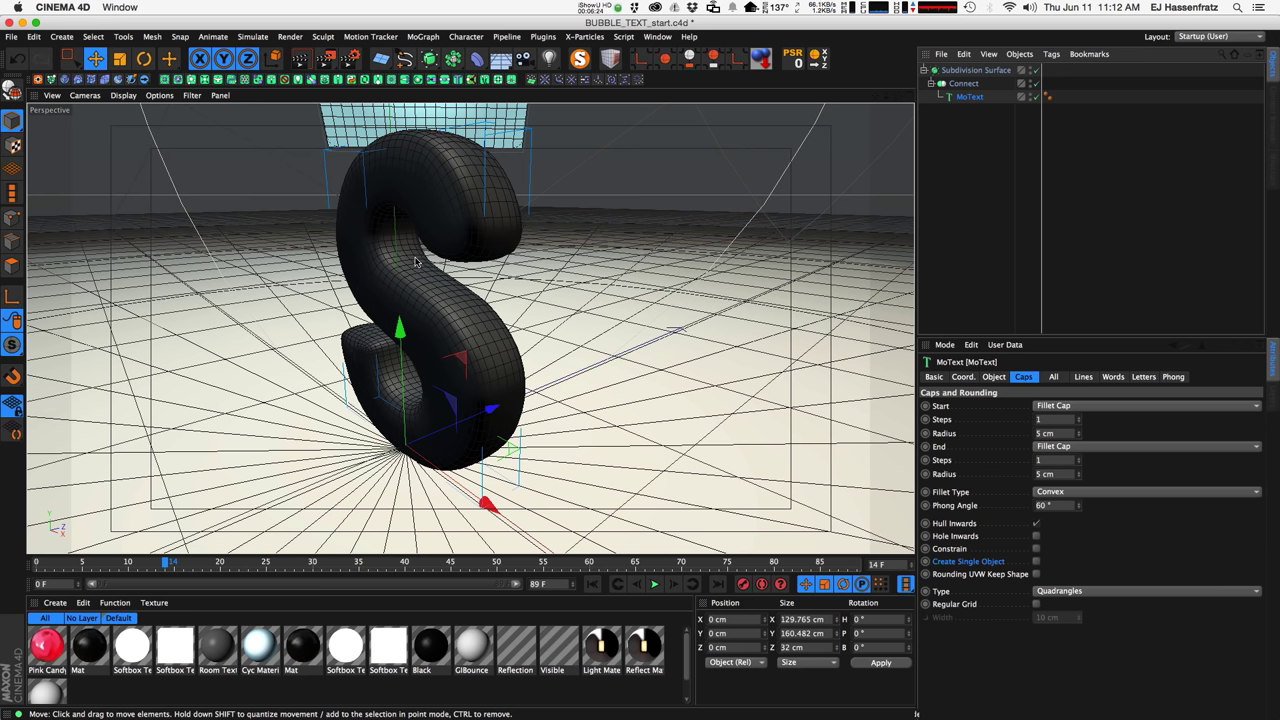
{"action": "left_click", "coordinate": [972, 70]}
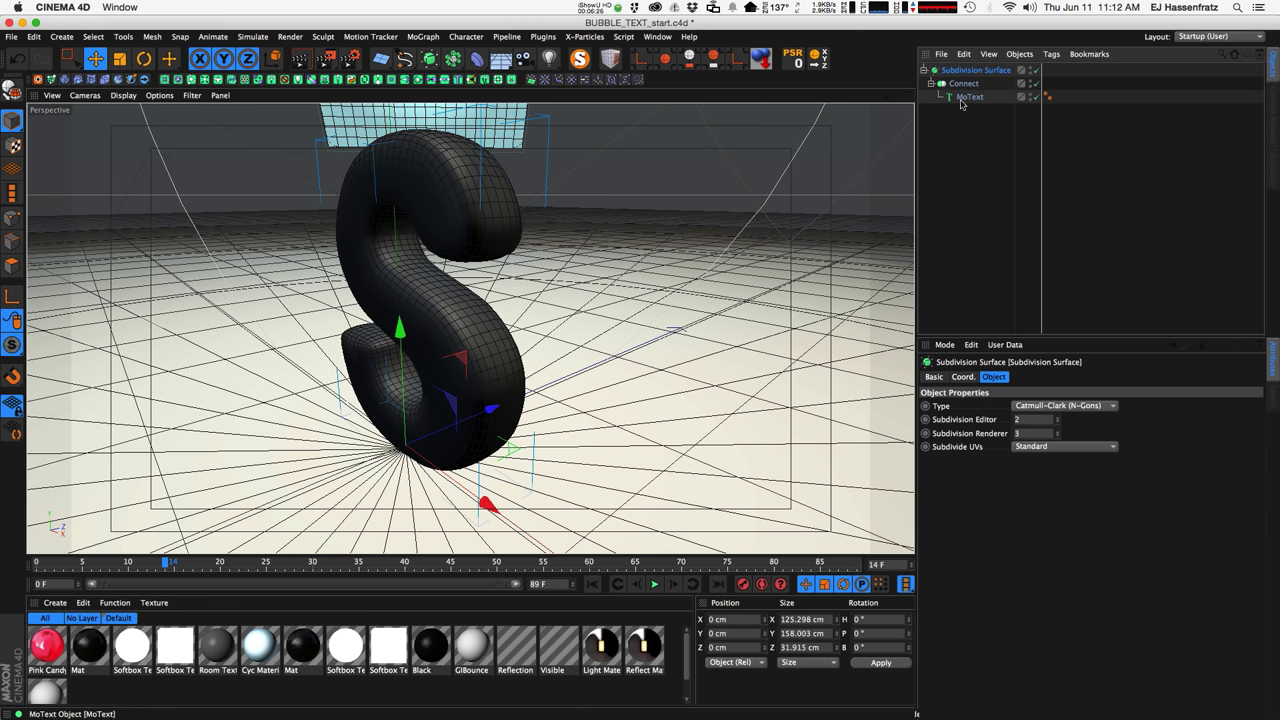
Move the MoText out of the Connect object, directly under the Subdivision Surface, and delete the Connect object.
{"action": "left_click_drag", "start_coordinate": [473, 196], "coordinate": [537, 153], "text": "alt"}
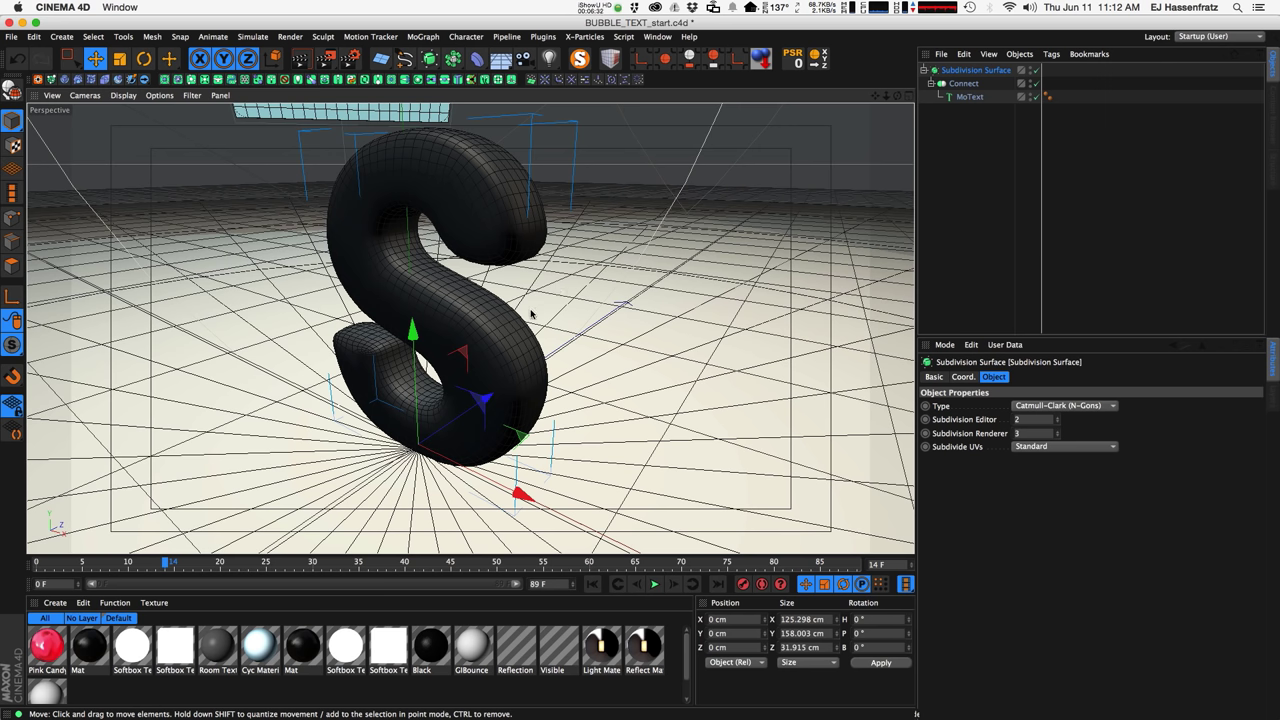
{"action": "left_click", "coordinate": [969, 96]}
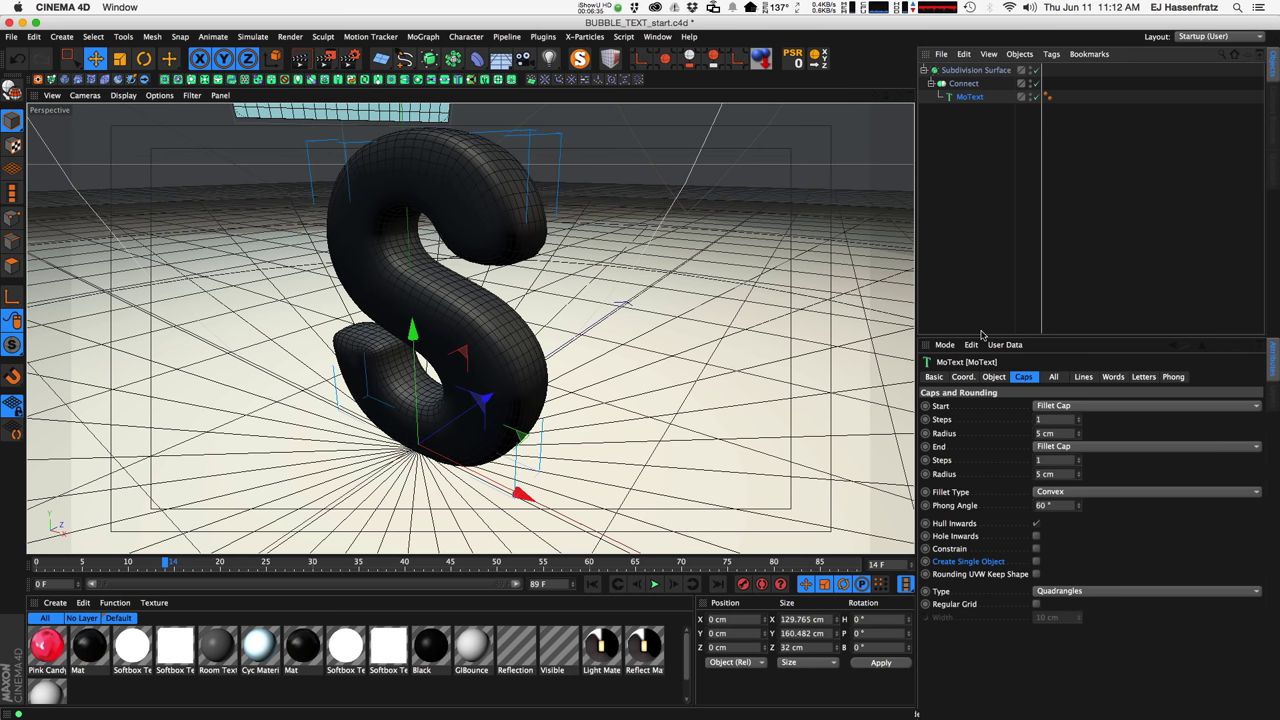
{"action": "left_click", "coordinate": [963, 84]}
{"action": "left_click", "coordinate": [970, 97]}
{"action": "left_click_drag", "start_coordinate": [971, 97], "coordinate": [966, 78]}
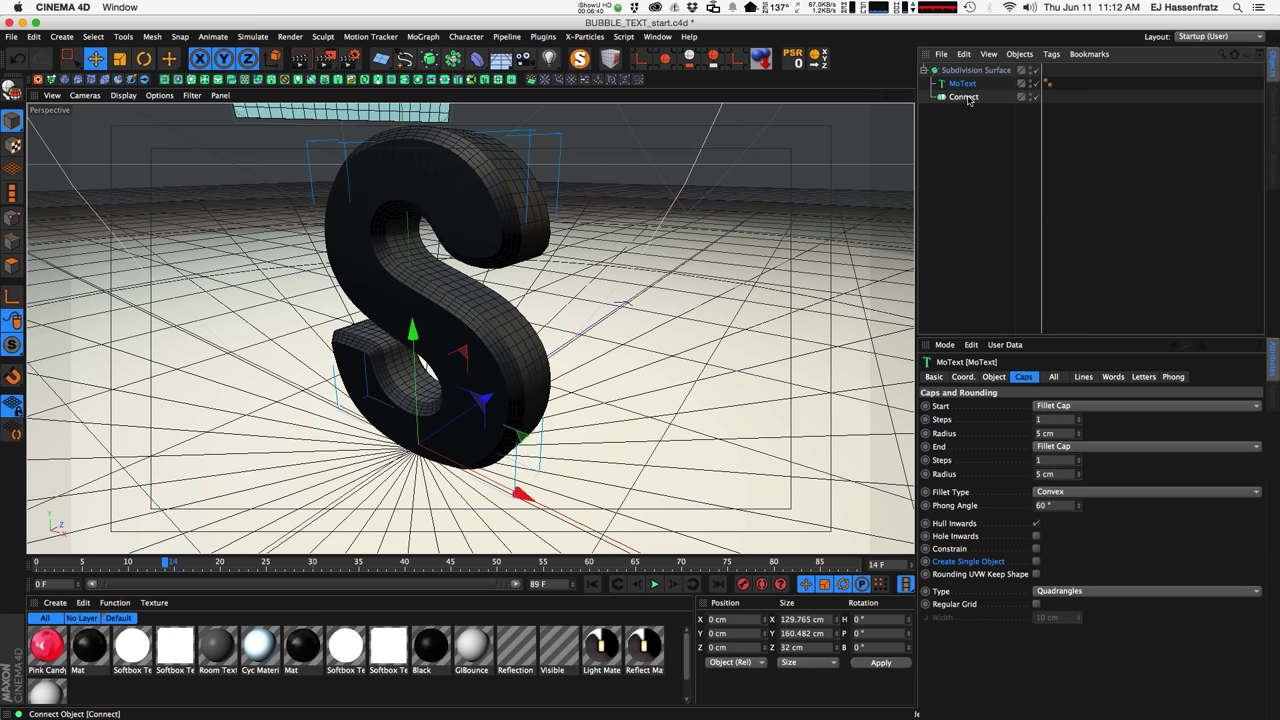
{"action": "left_click", "coordinate": [964, 97]}
{"action": "key", "text": "Delete"}
Enable Create Single Object for the MoText caps and inspect the smoothed S from several angles.
{"action": "left_click", "coordinate": [963, 84]}
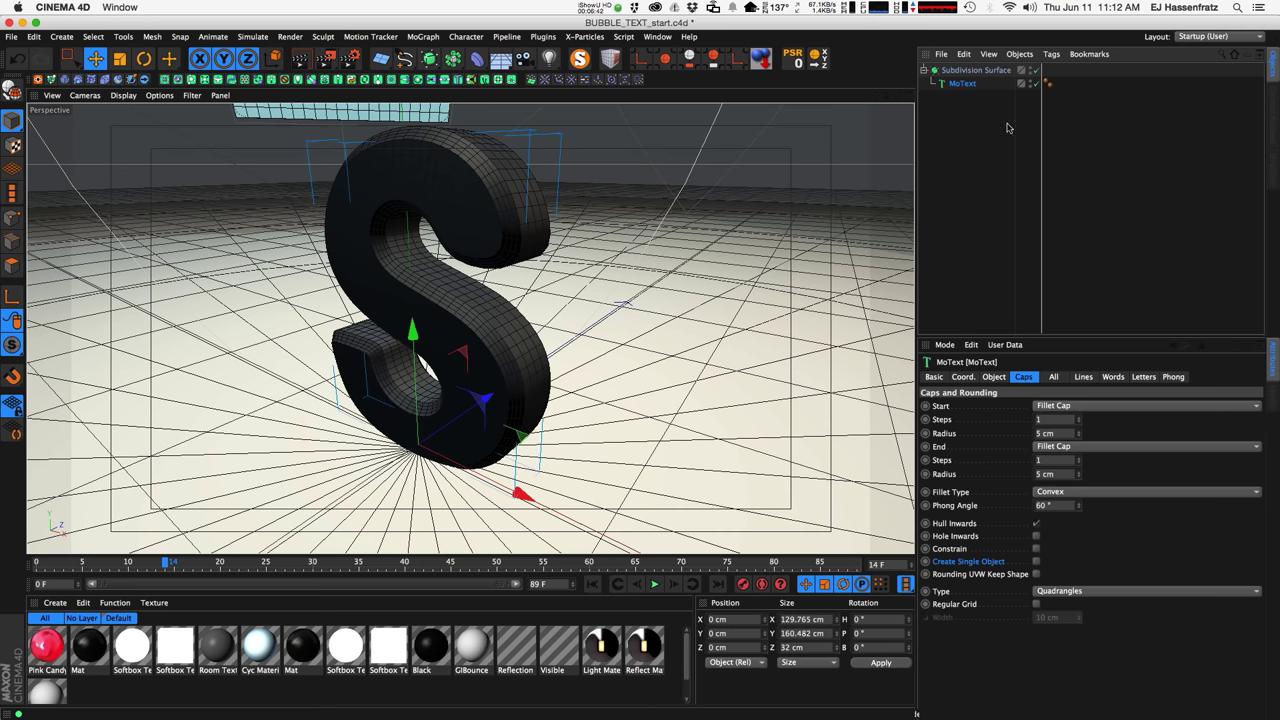
{"action": "left_click", "coordinate": [1036, 562]}
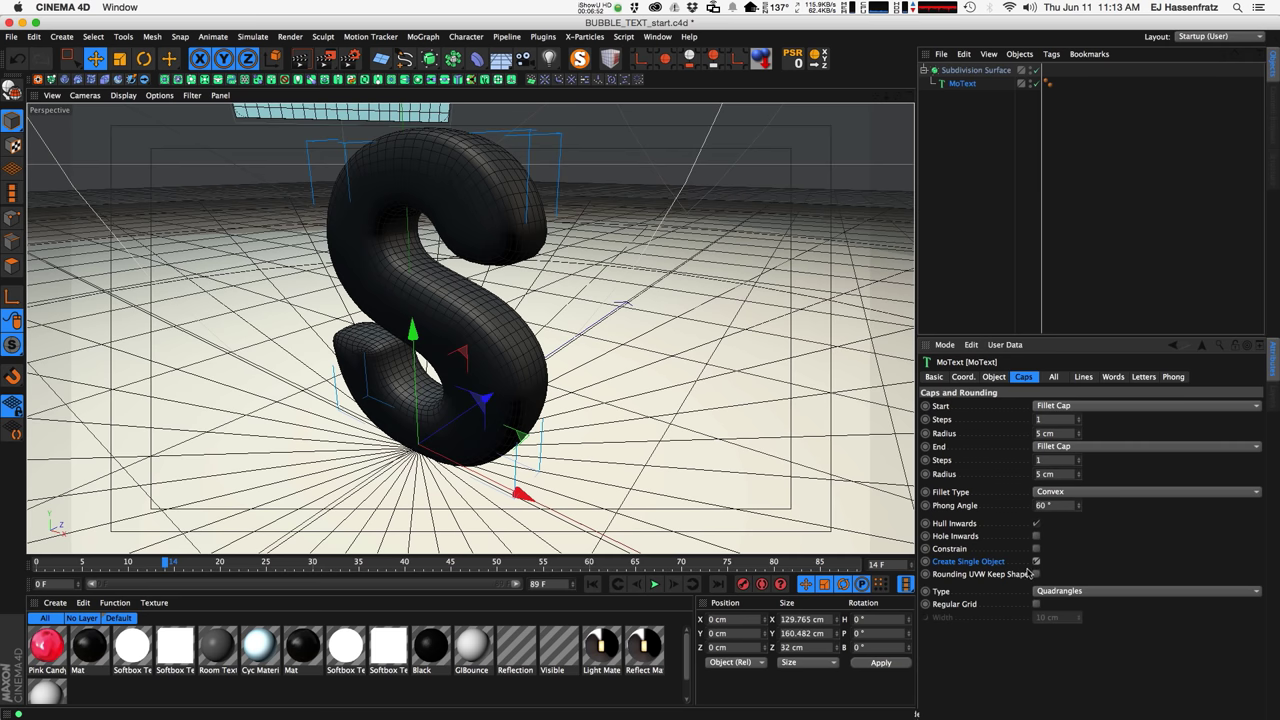
{"action": "left_click_drag", "start_coordinate": [499, 362], "coordinate": [455, 318], "text": "alt"}
{"action": "left_click_drag", "start_coordinate": [483, 190], "coordinate": [500, 260], "text": "alt"}
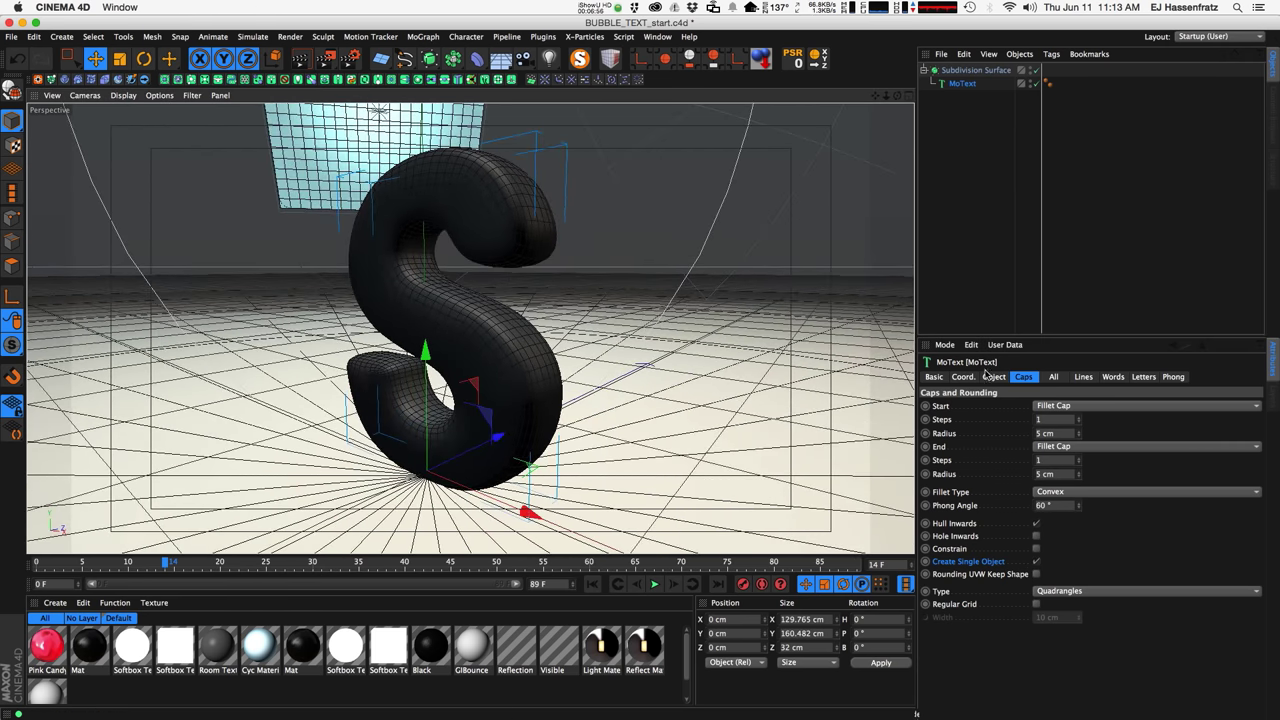
Try different Maximum Length values for the MoText's subdivided intermediate points and settle on 30 cm.
{"action": "left_click", "coordinate": [993, 377]}
{"action": "left_click_drag", "start_coordinate": [1051, 638], "coordinate": [1075, 604]}
{"action": "left_click", "coordinate": [1052, 638]}
{"action": "left_click_drag", "start_coordinate": [603, 358], "coordinate": [477, 242], "text": "alt"}
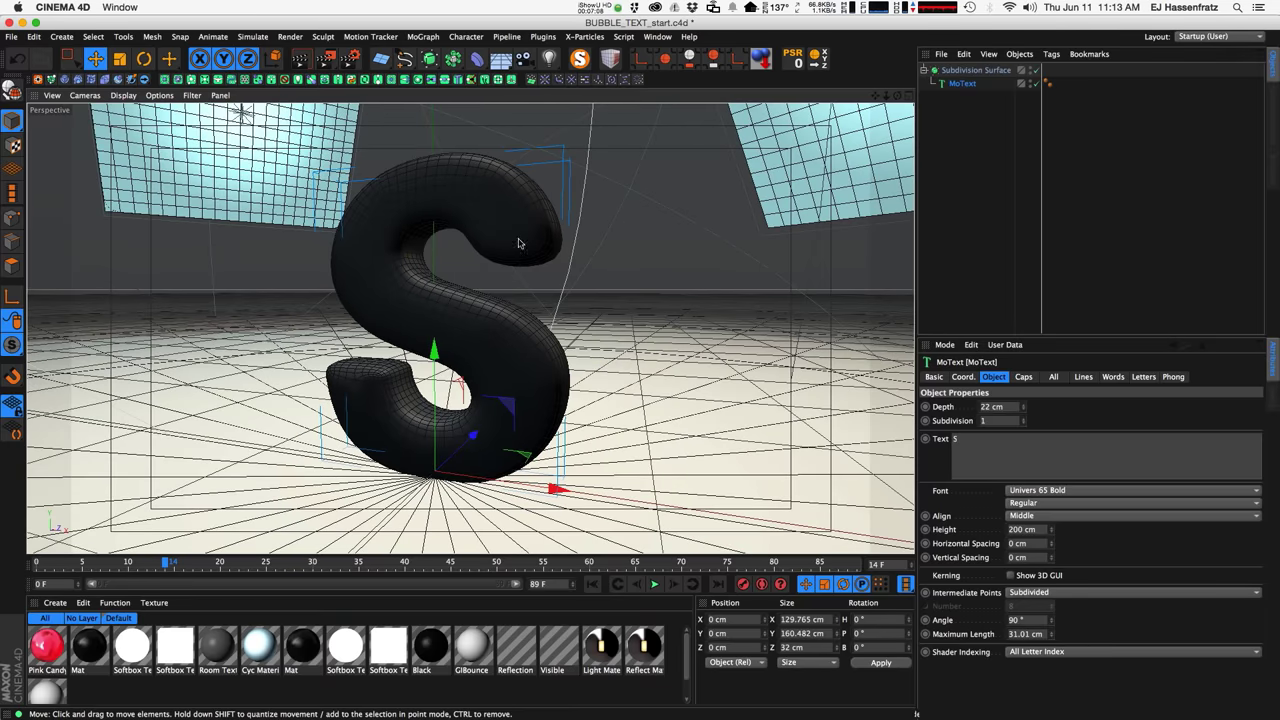
{"action": "left_click_drag", "start_coordinate": [1055, 640], "coordinate": [1058, 651]}
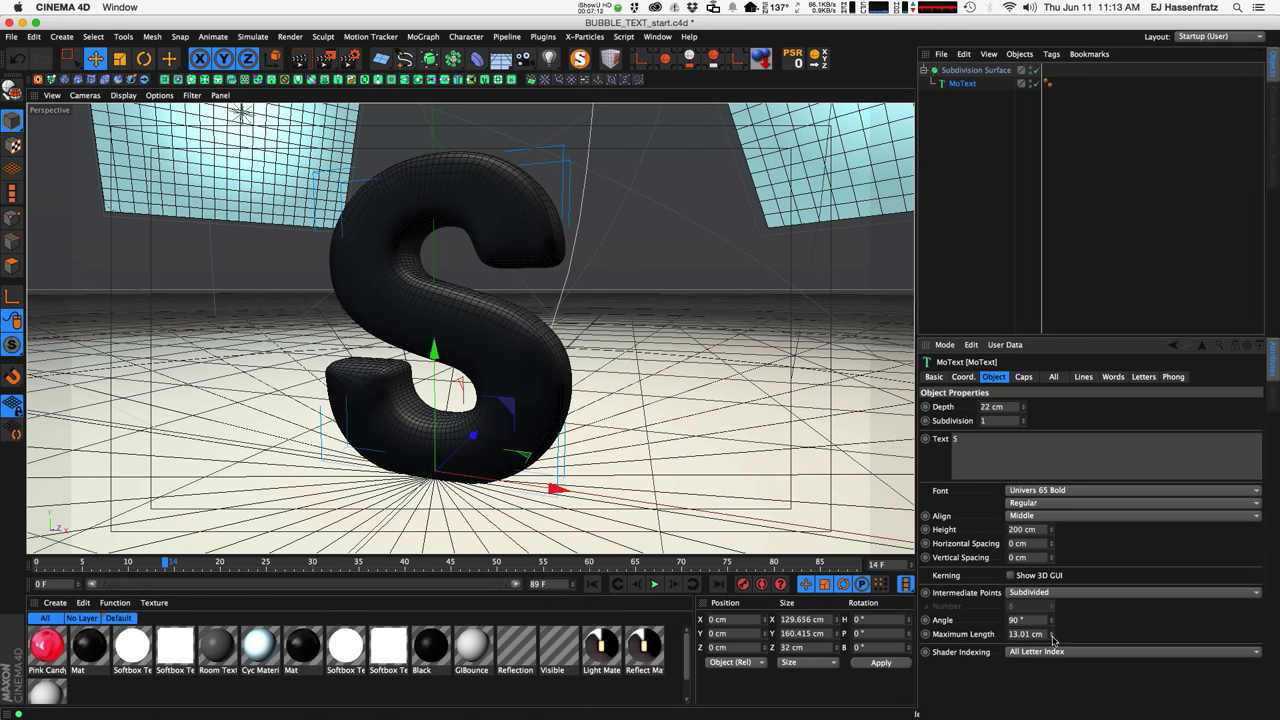
{"action": "left_click_drag", "start_coordinate": [1051, 627], "coordinate": [1059, 578]}
{"action": "left_click_drag", "start_coordinate": [494, 280], "coordinate": [401, 326], "text": "alt"}
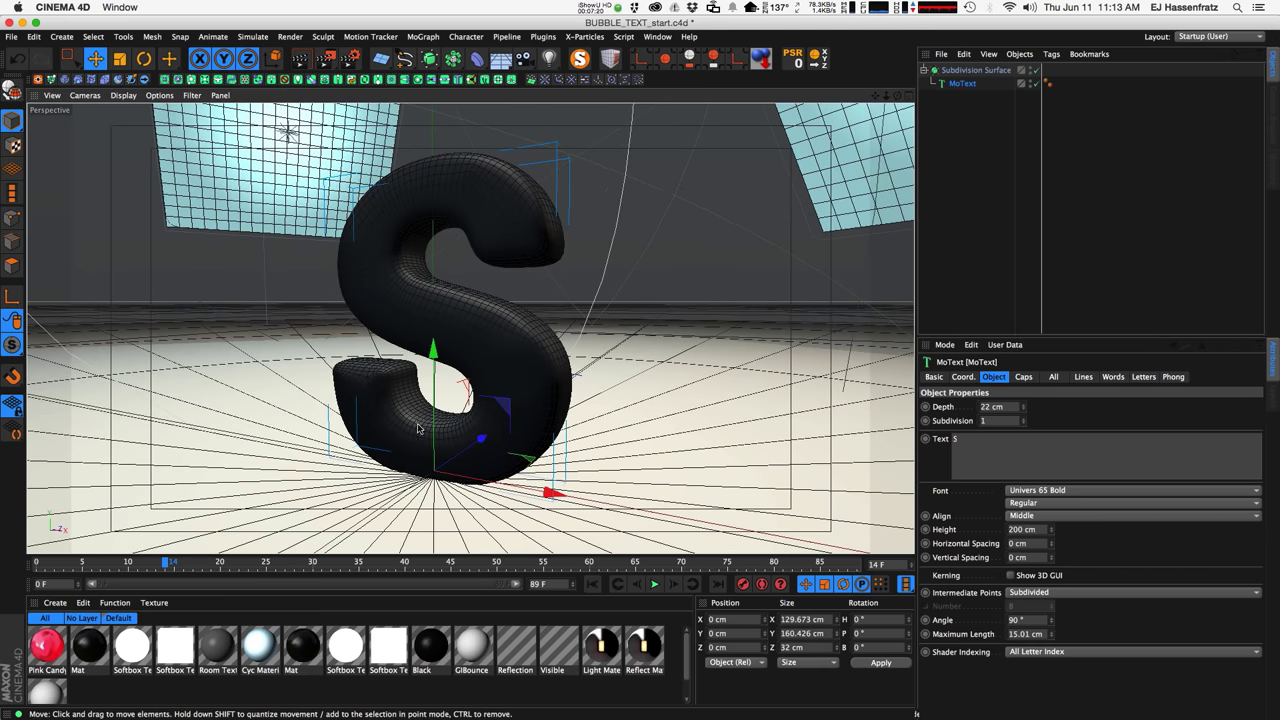
{"action": "mouse_move", "coordinate": [1052, 630]}
{"action": "left_mouse_down"}
{"action": "mouse_move", "coordinate": [1058, 604]}
{"action": "mouse_move", "coordinate": [1057, 627]}
{"action": "left_mouse_up"}
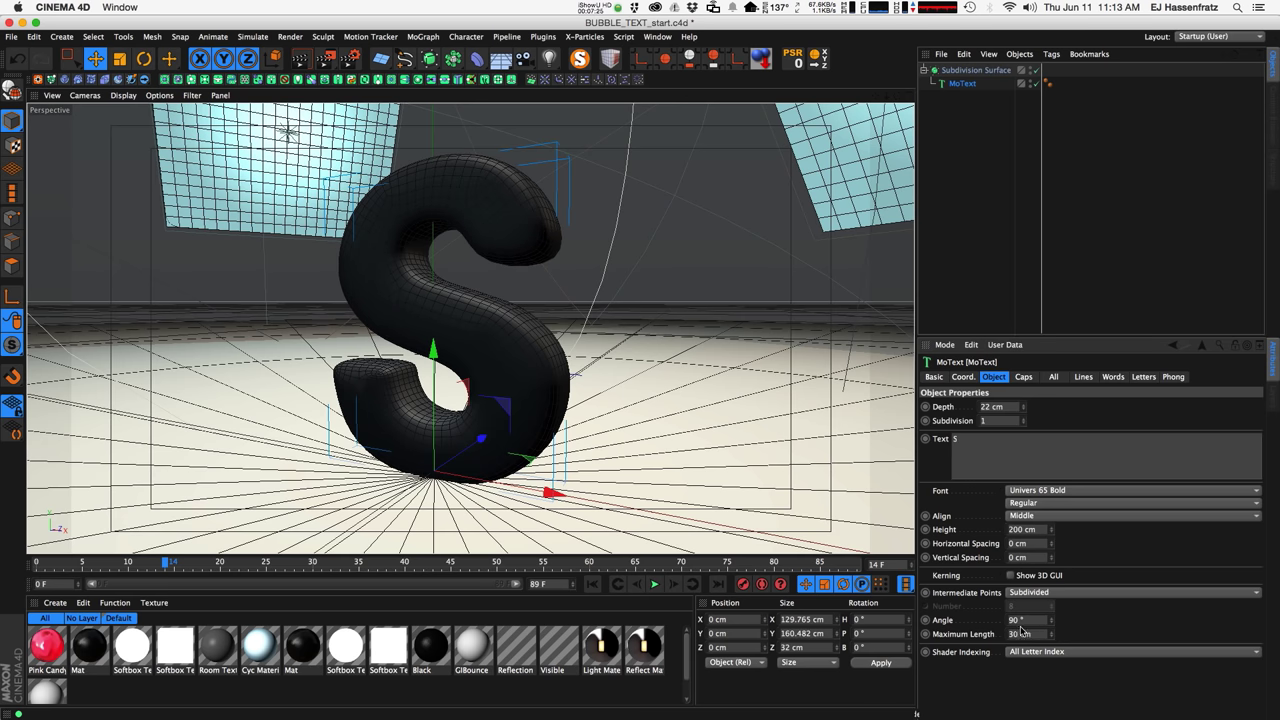
Set the MoText's depth to 30 cm and its start and end fillet radii to 12 cm.
{"action": "left_click_drag", "start_coordinate": [1026, 409], "coordinate": [1025, 401]}
{"action": "left_click_drag", "start_coordinate": [478, 353], "coordinate": [440, 372], "text": "alt"}
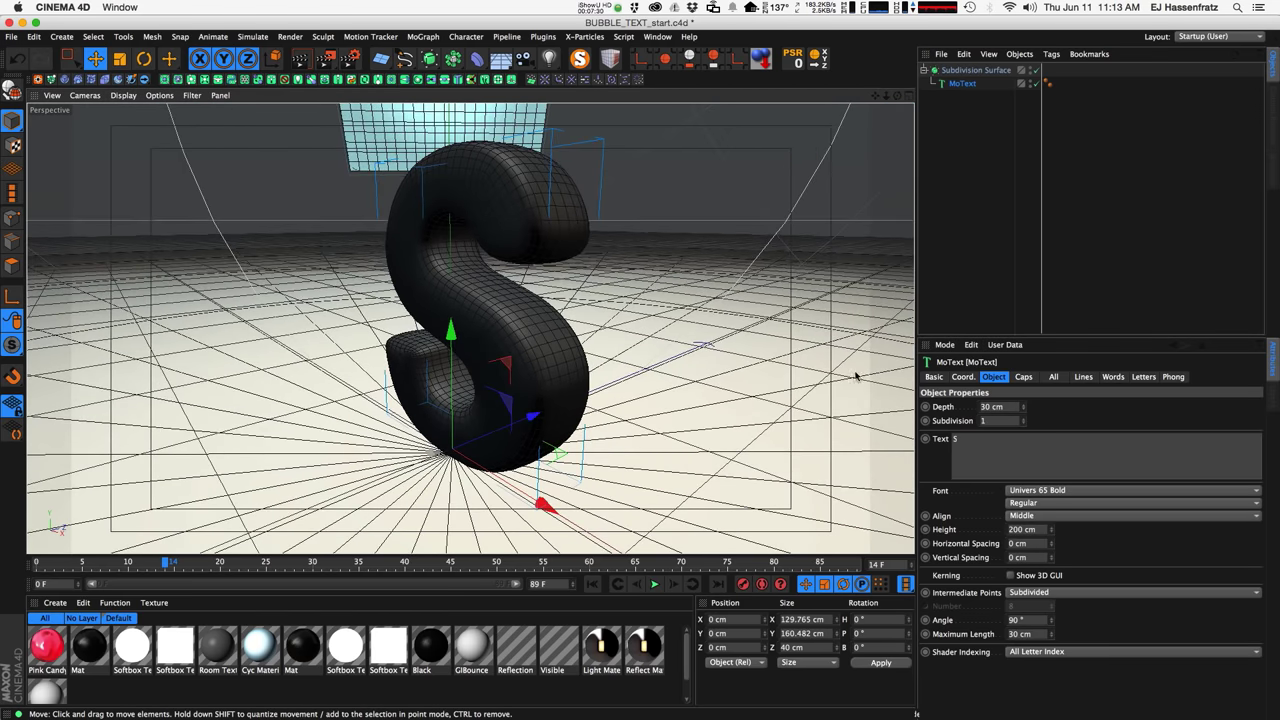
{"action": "left_click", "coordinate": [1022, 376]}
{"action": "left_click_drag", "start_coordinate": [1078, 437], "coordinate": [1078, 474]}
{"action": "left_click_drag", "start_coordinate": [430, 368], "coordinate": [131, 533], "text": "alt"}
Apply the Pink Candy material to the MoText and raise the letter about 6 cm in Y.
{"action": "left_click_drag", "start_coordinate": [46, 645], "coordinate": [376, 470]}
{"action": "left_click_drag", "start_coordinate": [443, 326], "coordinate": [418, 352]}
{"action": "middle_click_drag", "start_coordinate": [420, 394], "coordinate": [466, 373], "text": "alt"}
Preview the pink S with an interactive viewport render, and turn the preview off again.
{"action": "key", "text": "super+r"}
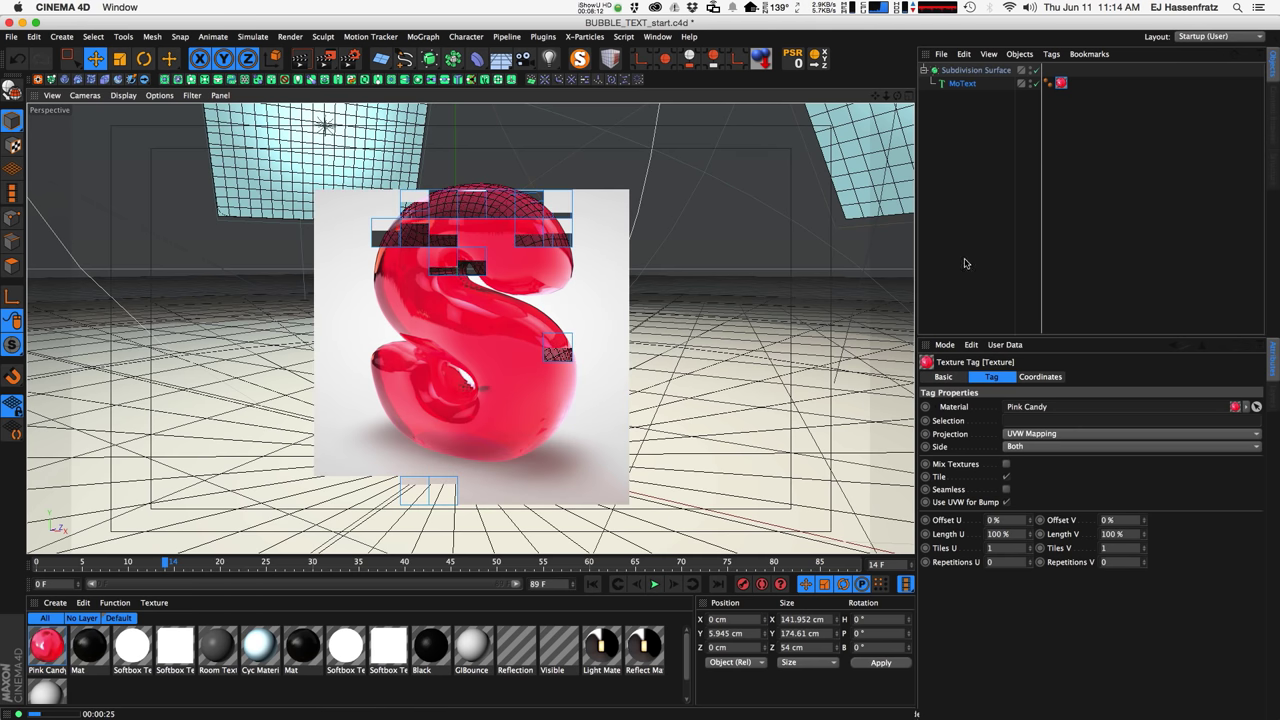
{"action": "left_click", "coordinate": [517, 373]}
{"action": "key", "text": "alt+r"}
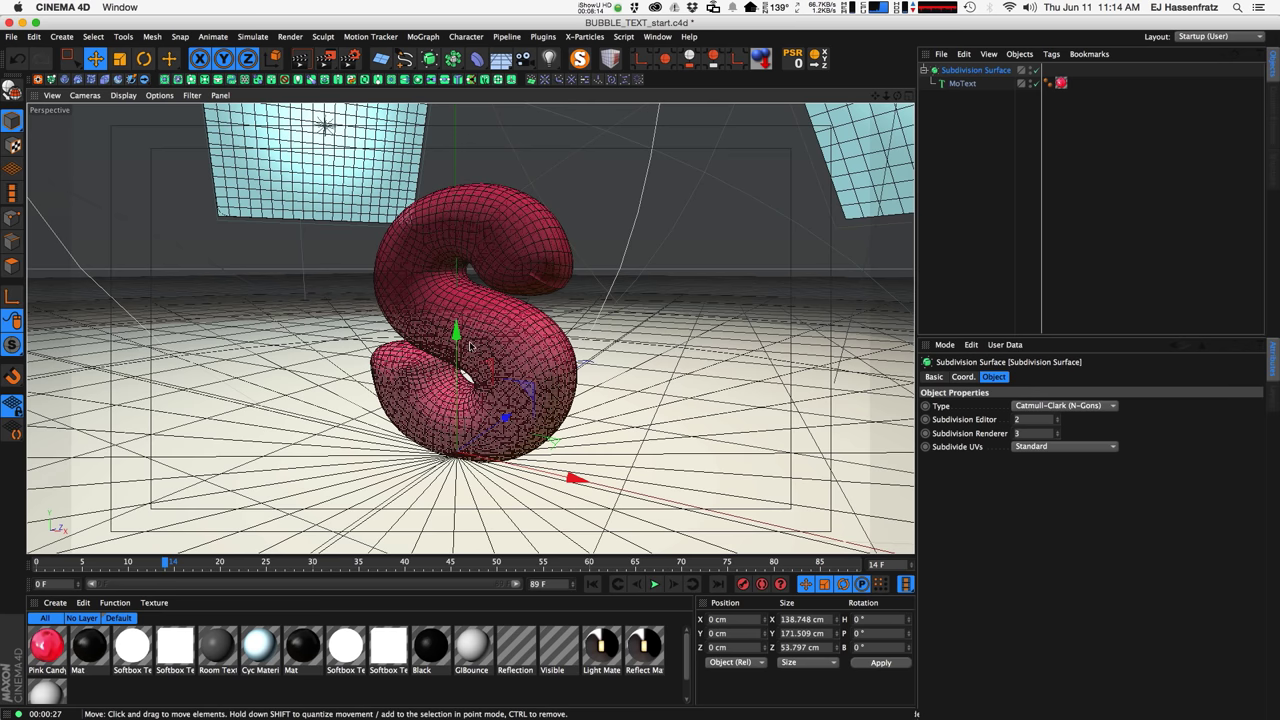
Try the MoText's text as E and as EYEDESYN, previewing the bubble look in a render.
{"action": "left_click", "coordinate": [962, 84]}
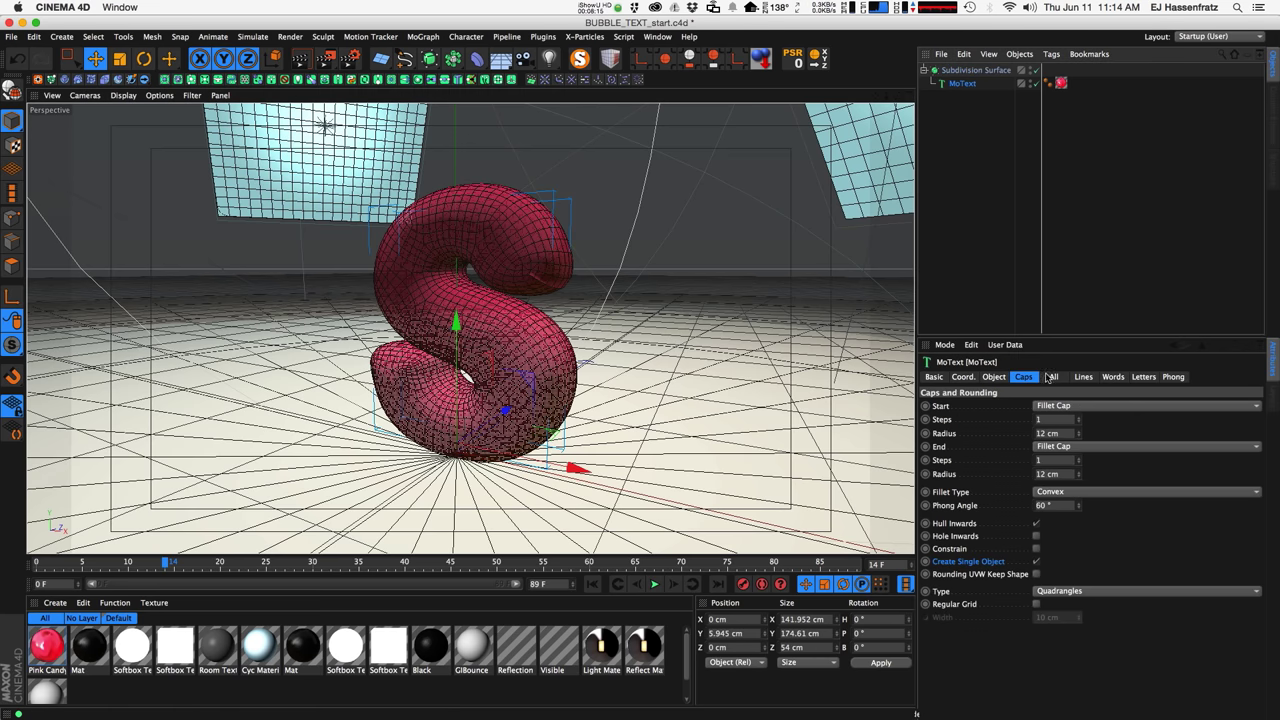
{"action": "left_click", "coordinate": [996, 377]}
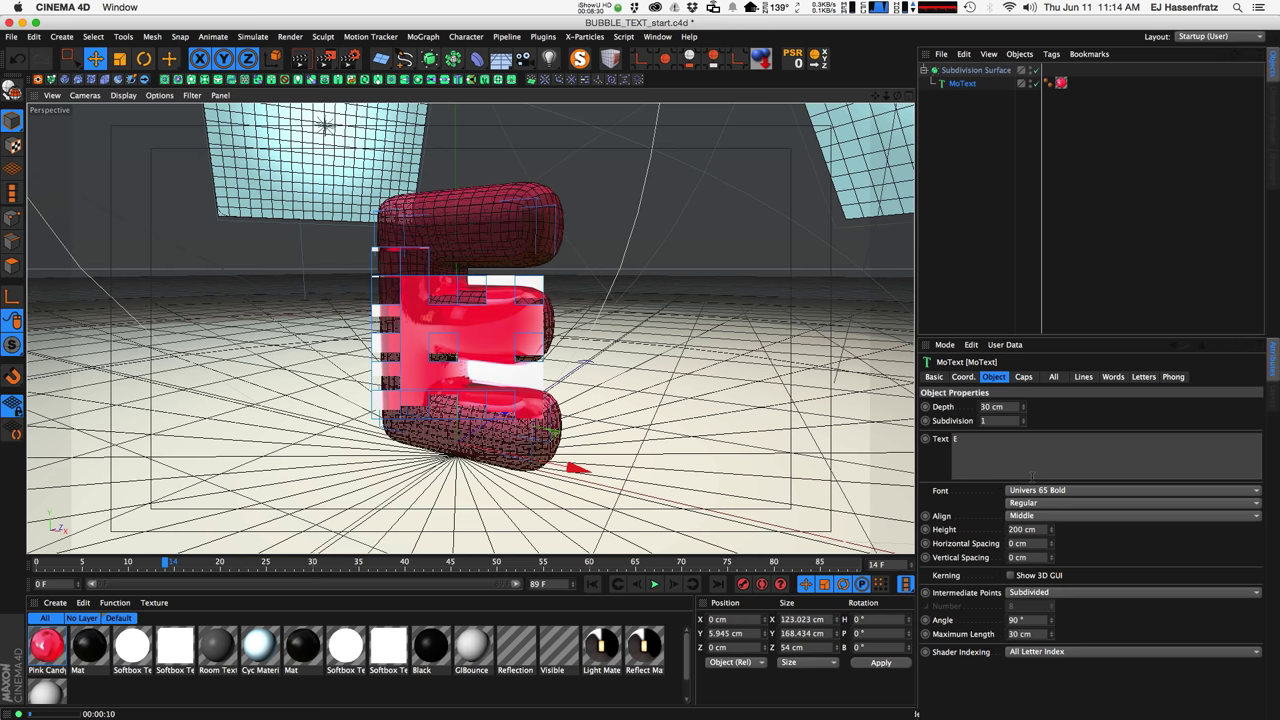
{"action": "left_click_drag", "start_coordinate": [984, 443], "coordinate": [836, 455]}
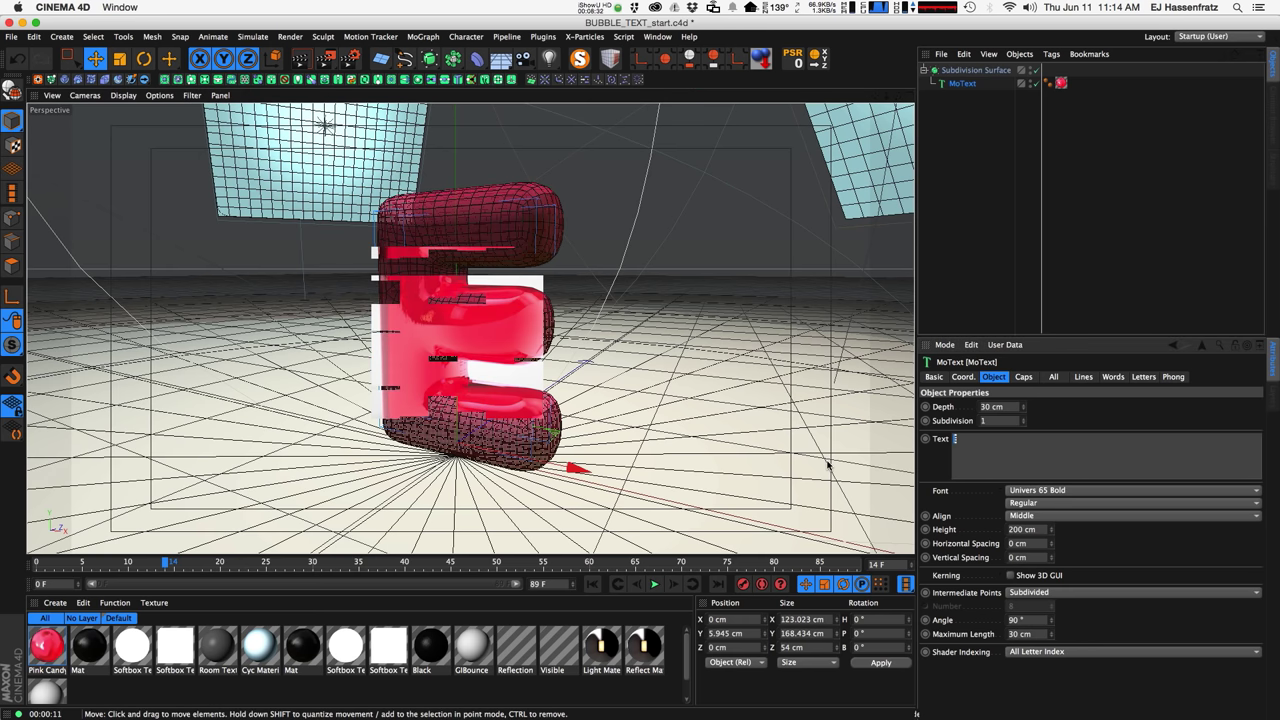
{"action": "left_click", "coordinate": [1069, 418]}
{"action": "mouse_move", "coordinate": [619, 383]}
{"action": "left_mouse_down", "text": "alt"}
{"action": "mouse_move", "coordinate": [643, 371]}
{"action": "mouse_move", "coordinate": [529, 370]}
{"action": "mouse_move", "coordinate": [583, 380]}
{"action": "left_mouse_up", "text": "alt"}
{"action": "scroll", "coordinate": [643, 374], "scroll_direction": "down", "scroll_amount": 8}
{"action": "scroll", "coordinate": [772, 404], "scroll_direction": "up", "scroll_amount": 3}
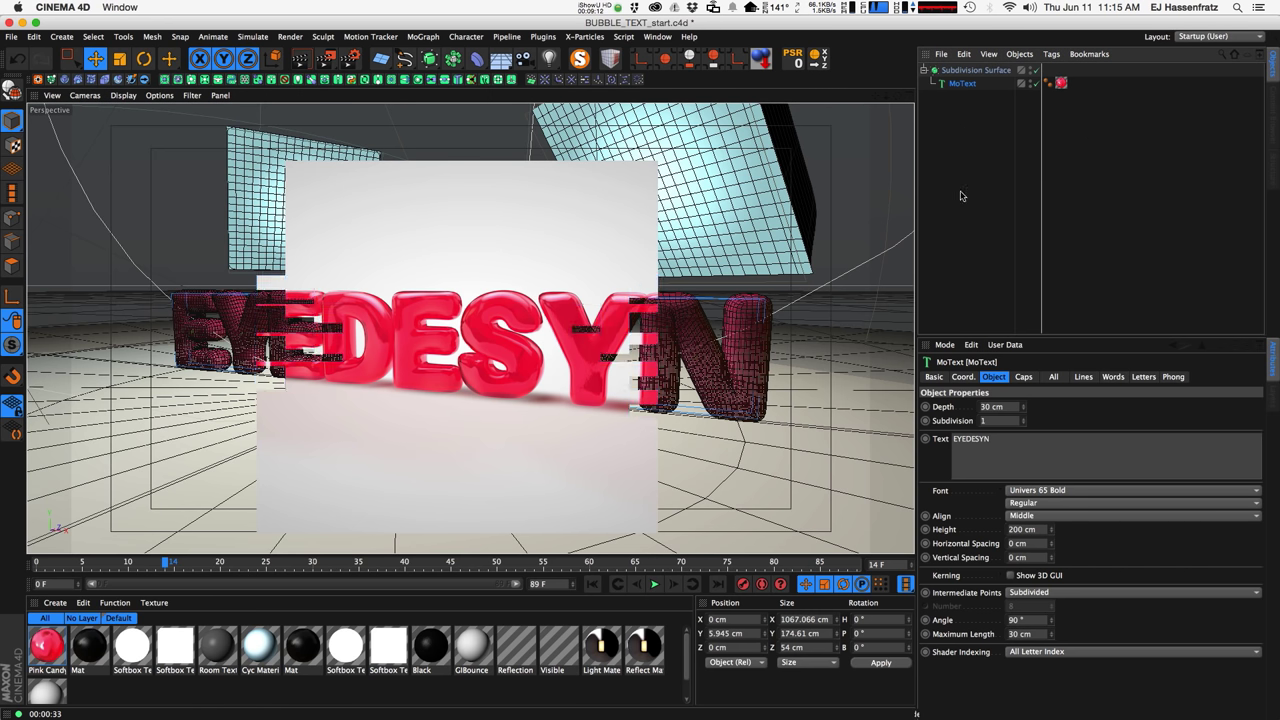
Stop the render preview and change the MoText's text back to S.
{"action": "key", "text": "Escape"}
{"action": "left_click_drag", "start_coordinate": [992, 439], "coordinate": [938, 443]}
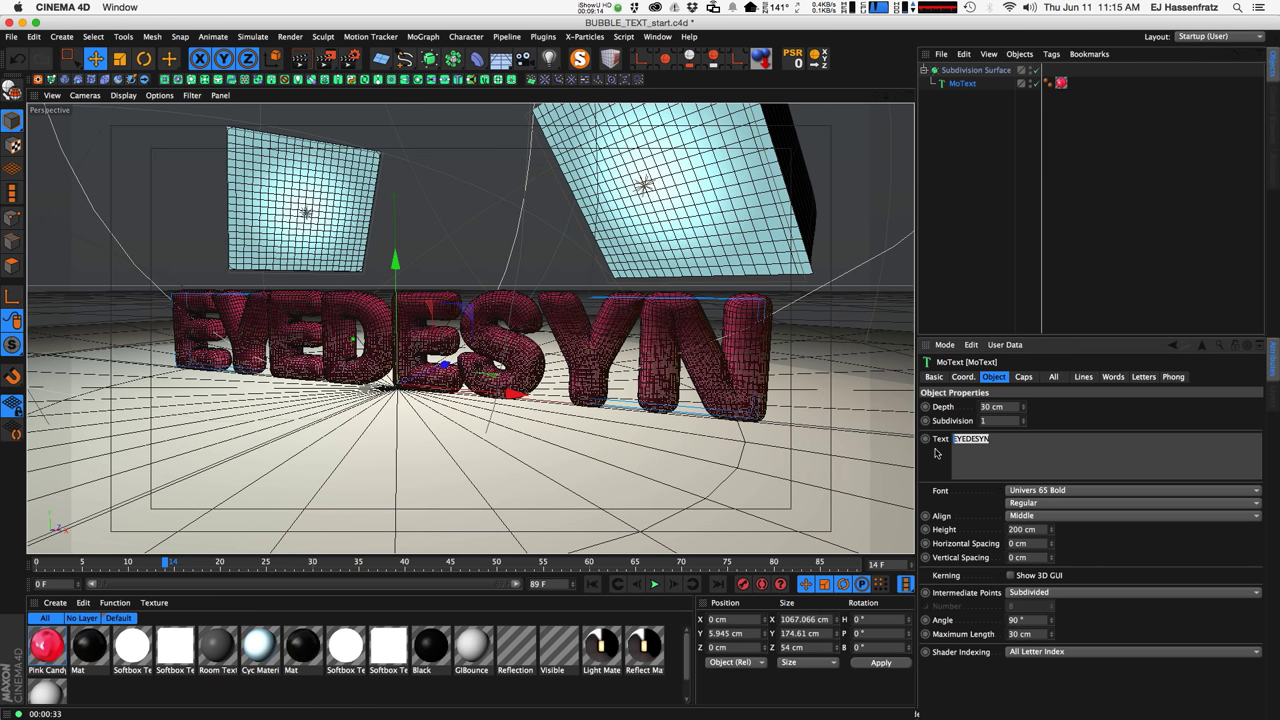
{"action": "type", "text": "S"}
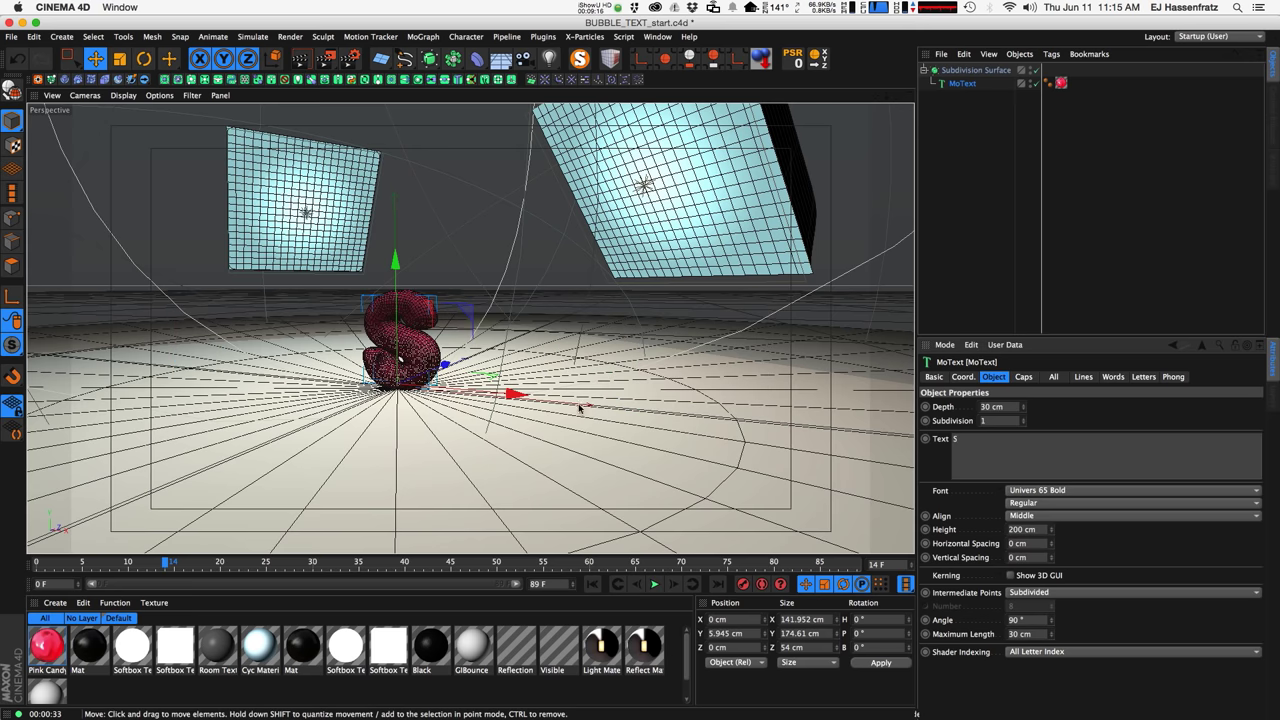
{"action": "scroll", "coordinate": [432, 346], "scroll_direction": "up", "scroll_amount": 3}
{"action": "left_click_drag", "start_coordinate": [432, 346], "coordinate": [500, 386], "text": "alt"}
Reduce the start and end fillet cap radii of the MoText to 8 cm.
{"action": "left_click", "coordinate": [1024, 378]}
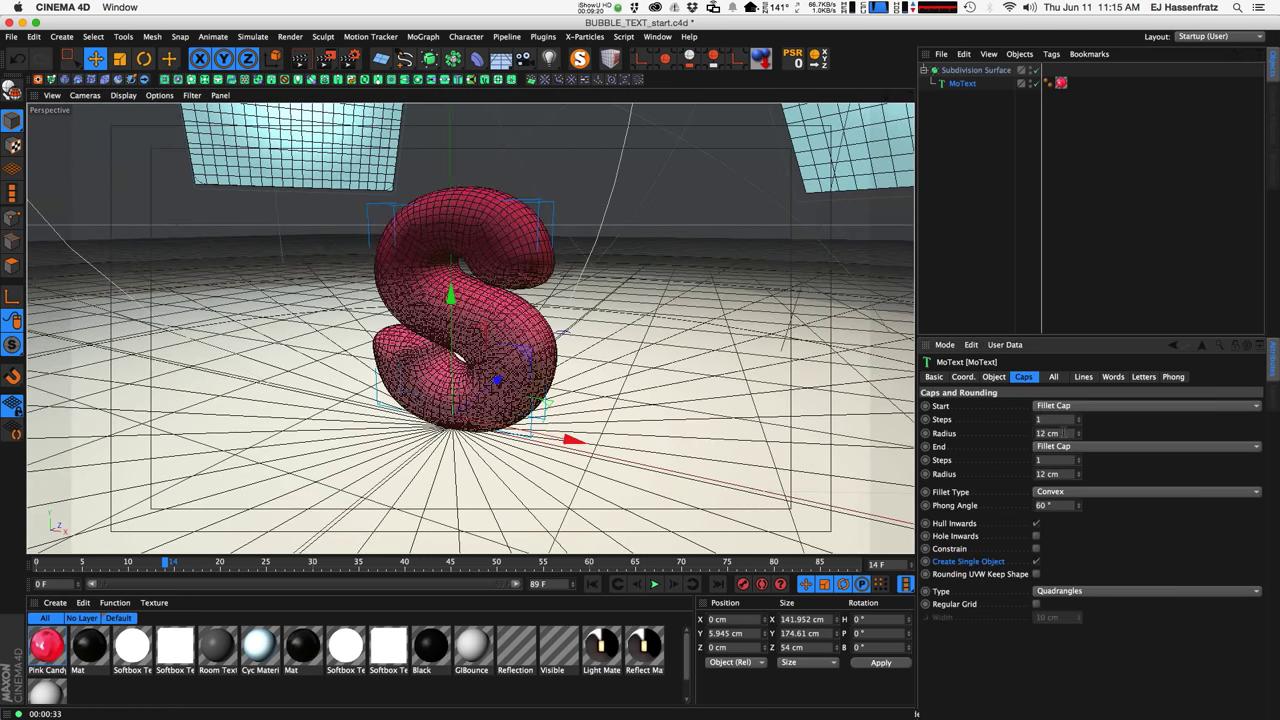
{"action": "type", "text": "10"}
{"action": "key", "text": "Return"}
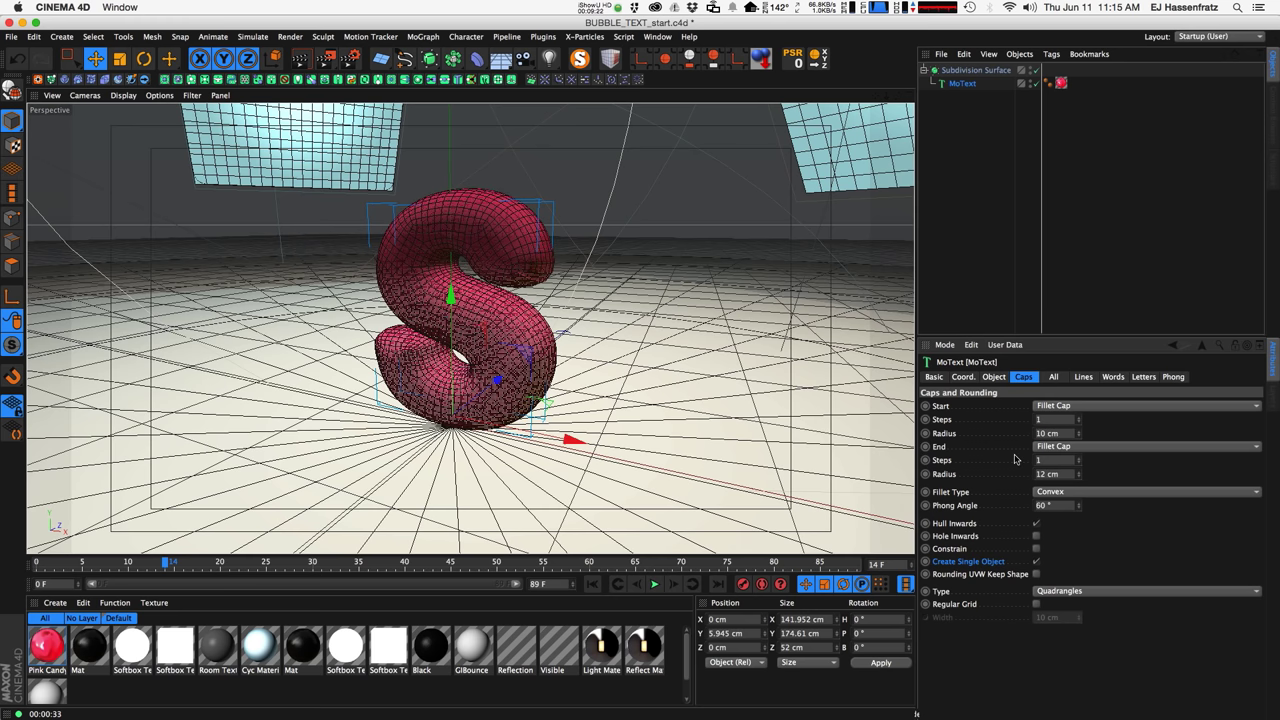
{"action": "type", "text": "8"}
{"action": "key", "text": "Return"}
{"action": "type", "text": "8"}
{"action": "key", "text": "Return"}
{"action": "left_click_drag", "start_coordinate": [500, 330], "coordinate": [512, 287], "text": "alt"}
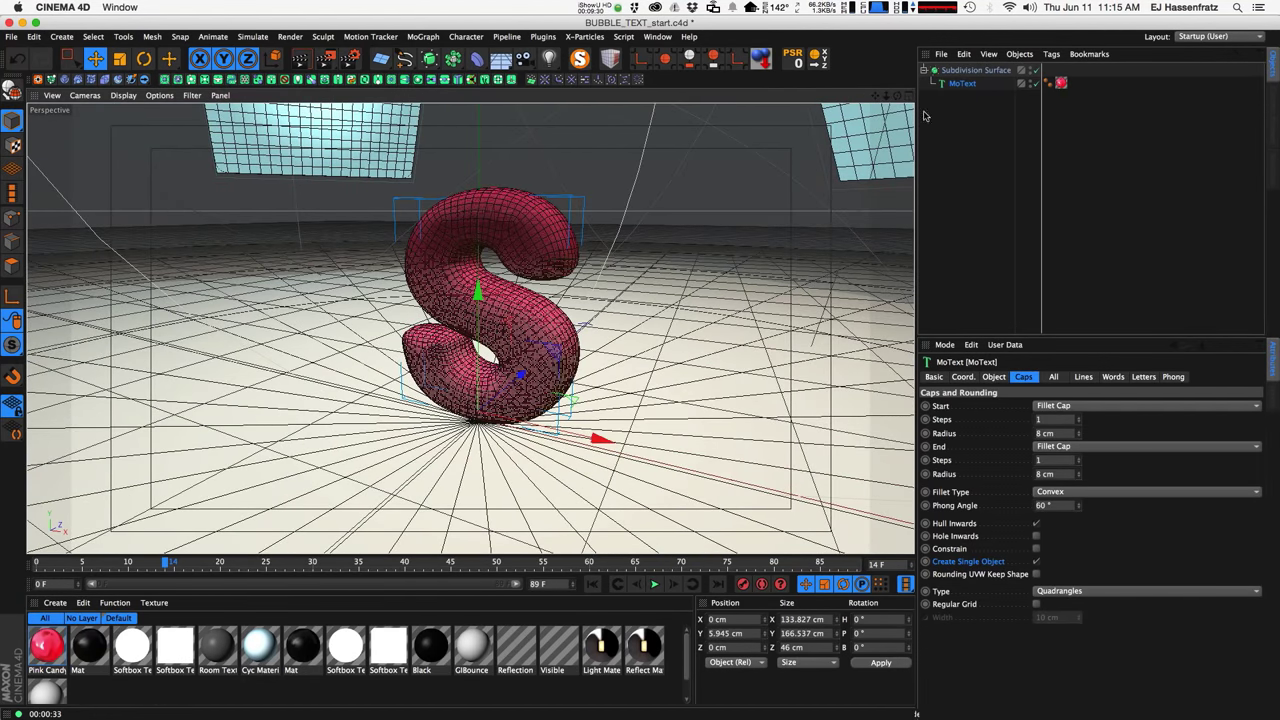
Unhide the magenta layer's objects in the object list and locate the floor objects inside the HDR Studio Rig.
{"action": "left_click", "coordinate": [653, 355]}
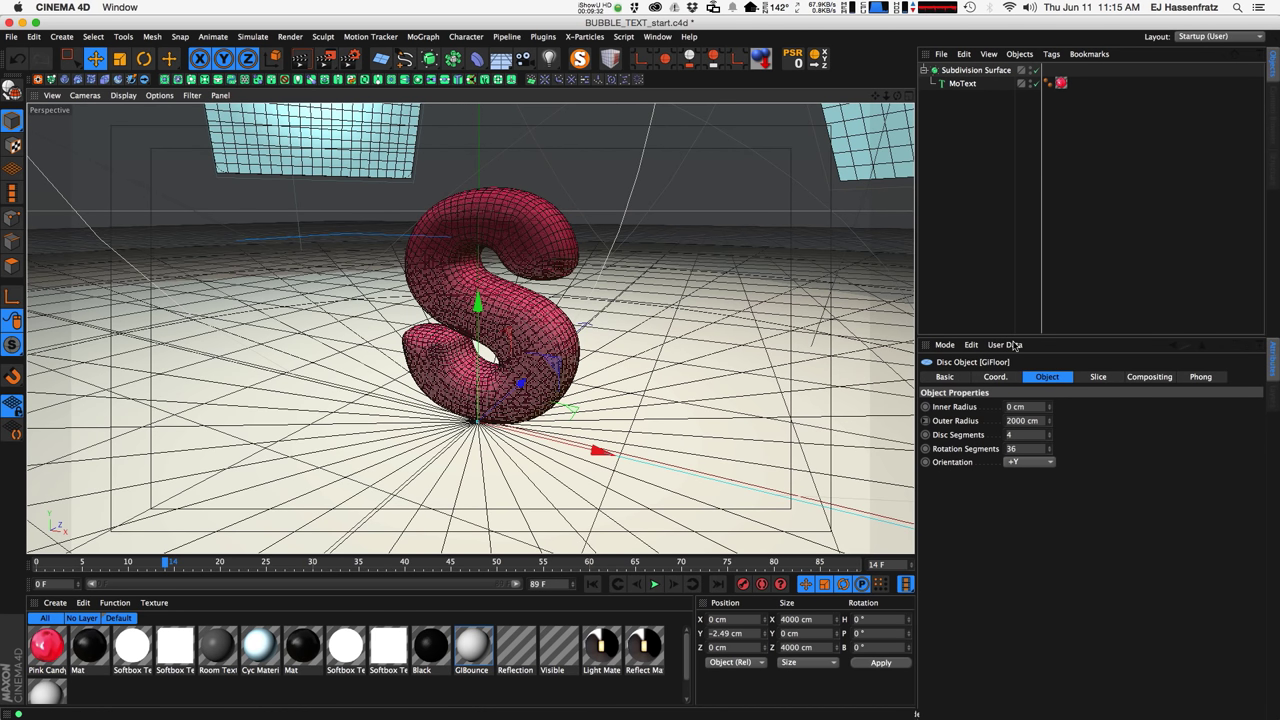
{"action": "left_click", "coordinate": [1270, 400]}
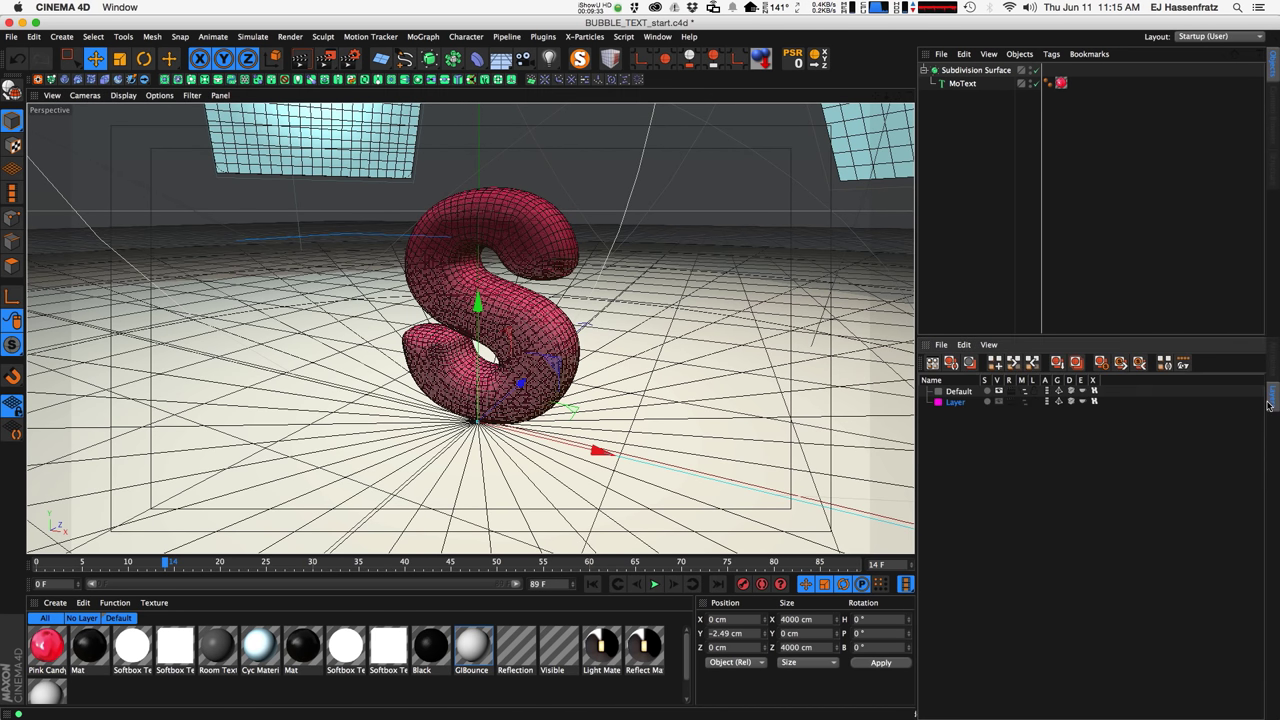
{"action": "left_click", "coordinate": [1025, 401]}
{"action": "left_click", "coordinate": [926, 150]}
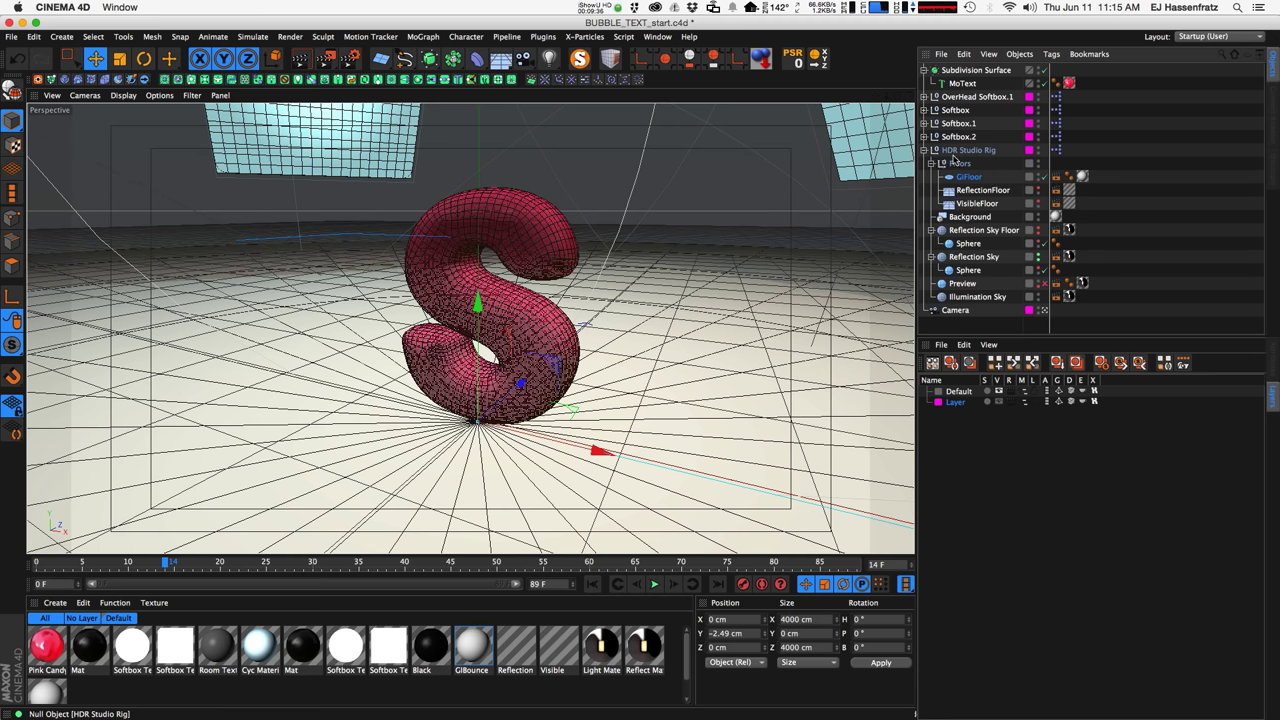
Add a Collider Body tag to GIFloor, copy it to ReflectionFloor and VisibleFloor, and collapse the HDR Studio Rig.
{"action": "right_click", "coordinate": [633, 344]}
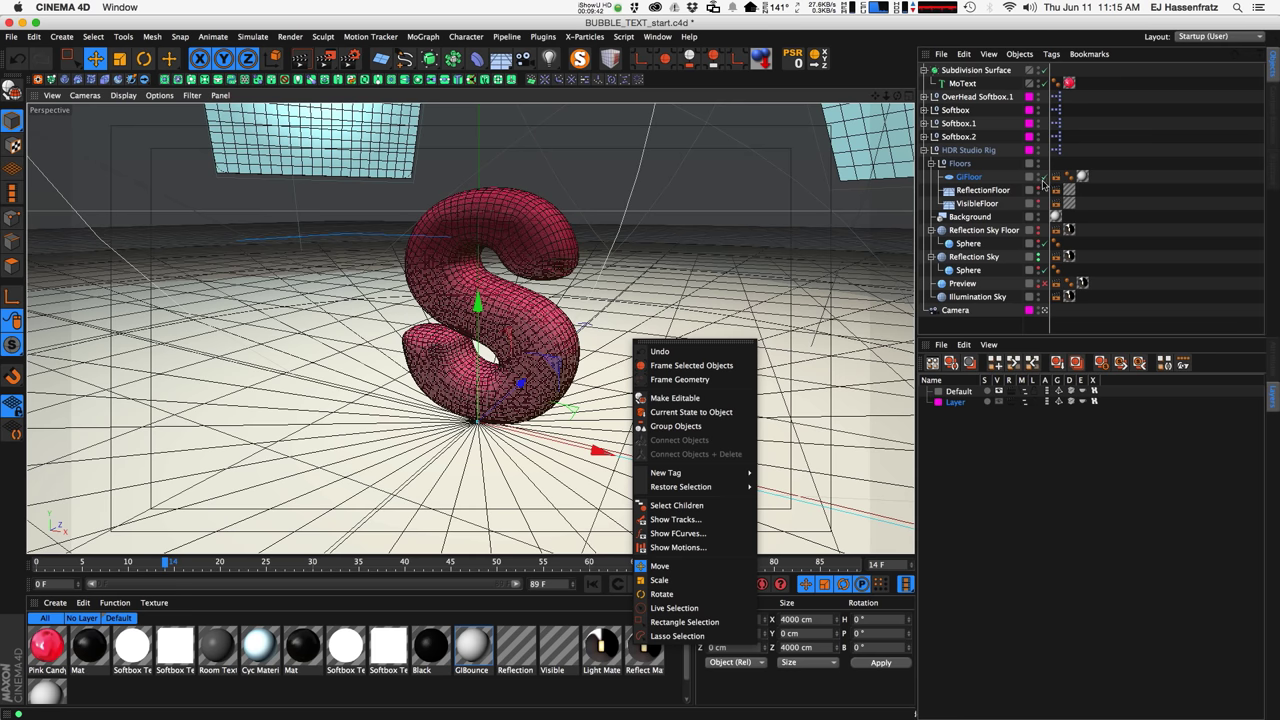
{"action": "left_click", "coordinate": [986, 174]}
{"action": "right_click", "coordinate": [972, 180]}
{"action": "mouse_move", "coordinate": [1017, 183]}
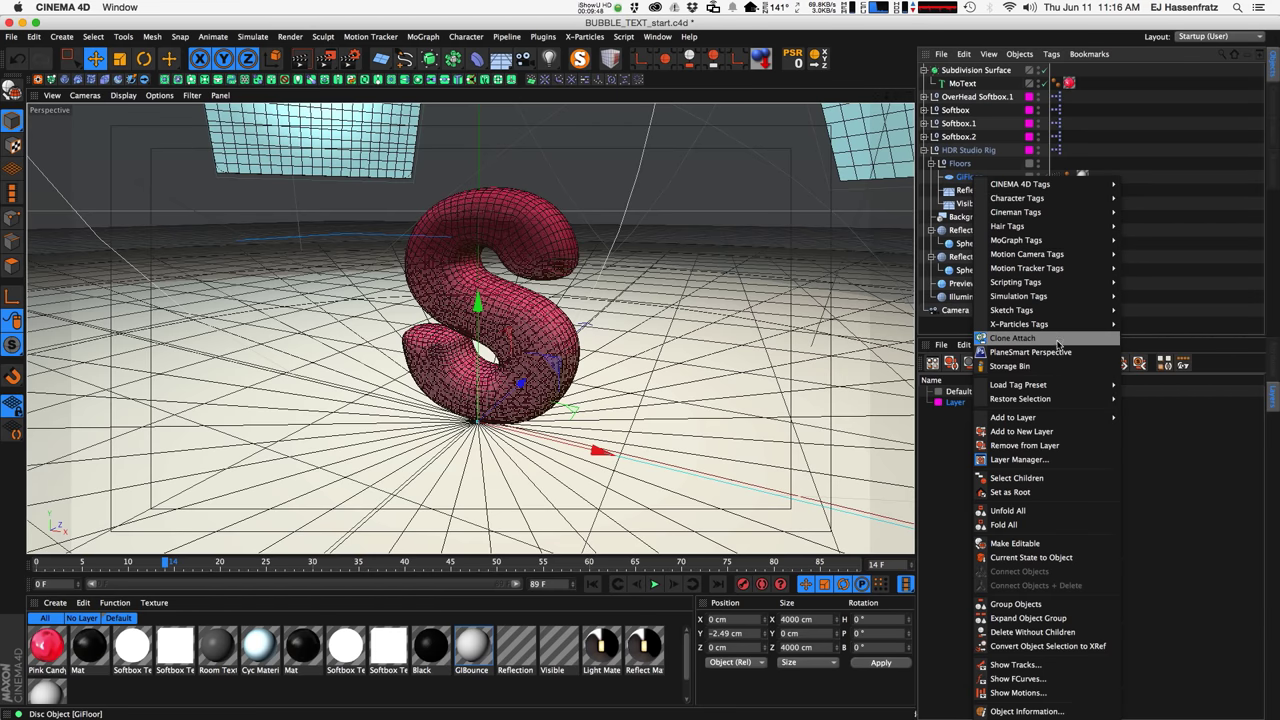
{"action": "mouse_move", "coordinate": [1080, 297]}
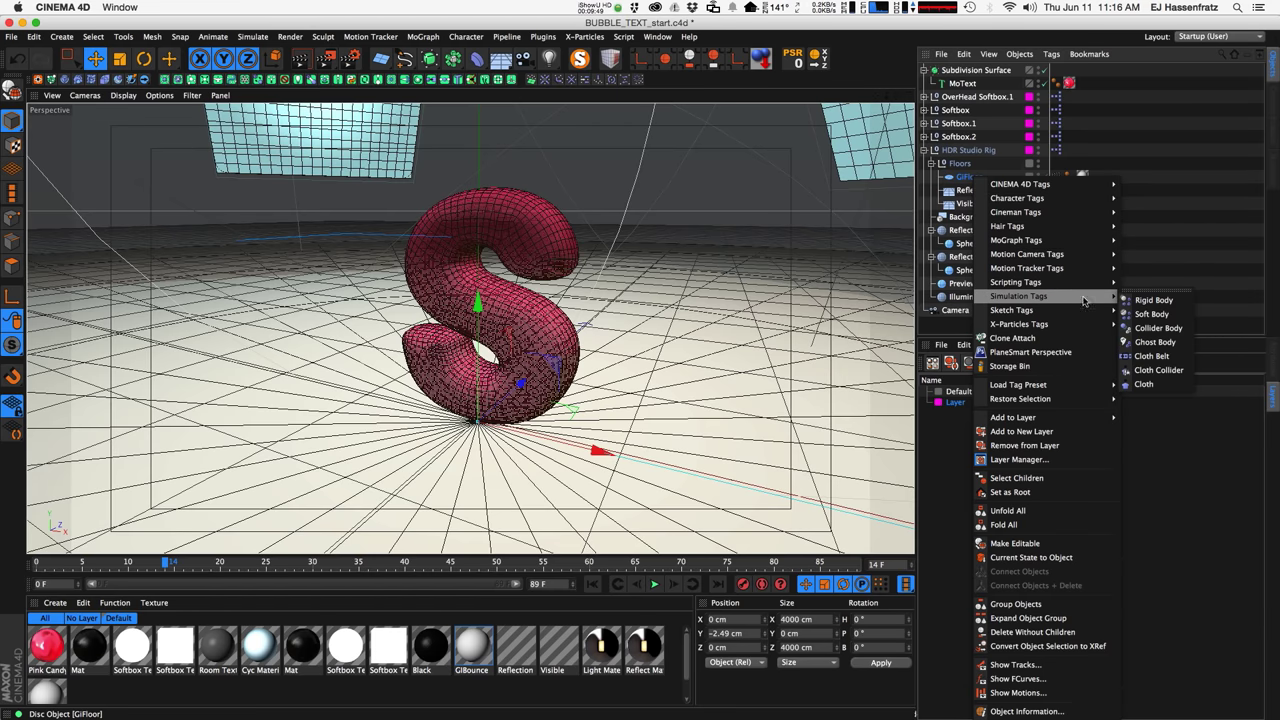
{"action": "left_click", "coordinate": [1160, 329]}
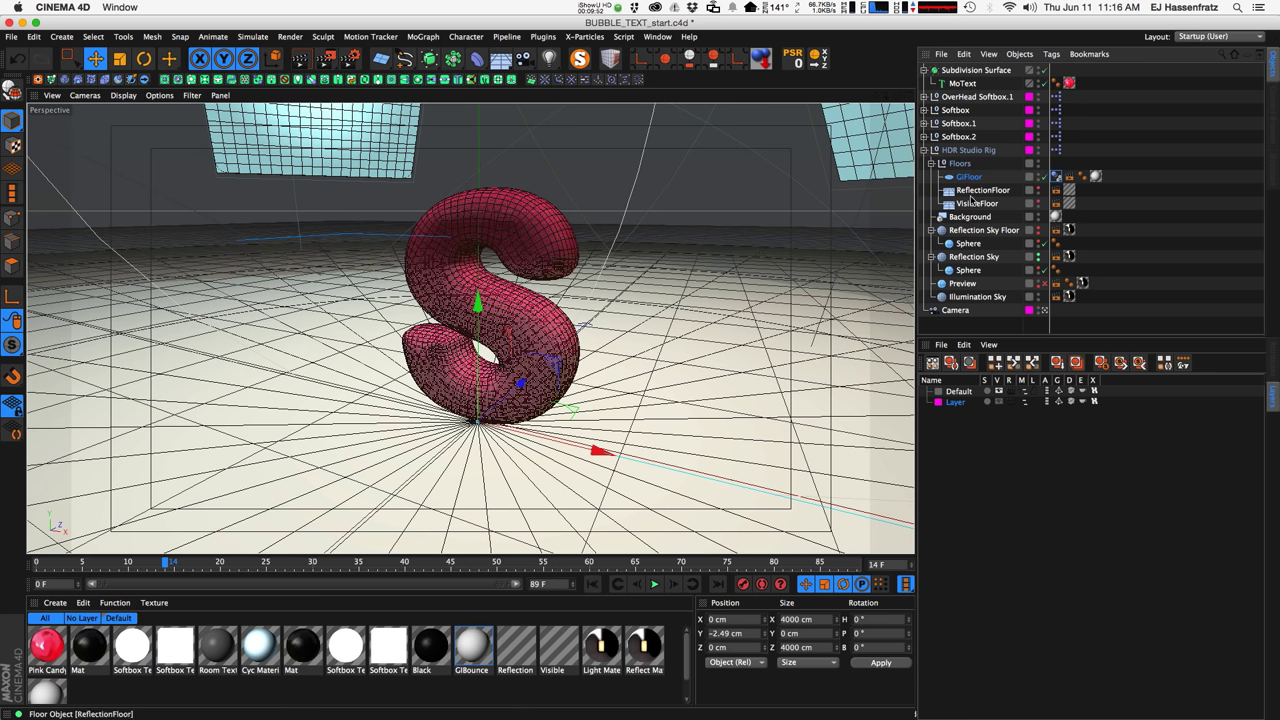
{"action": "left_click_drag", "start_coordinate": [1058, 176], "coordinate": [1058, 190], "text": "ctrl"}
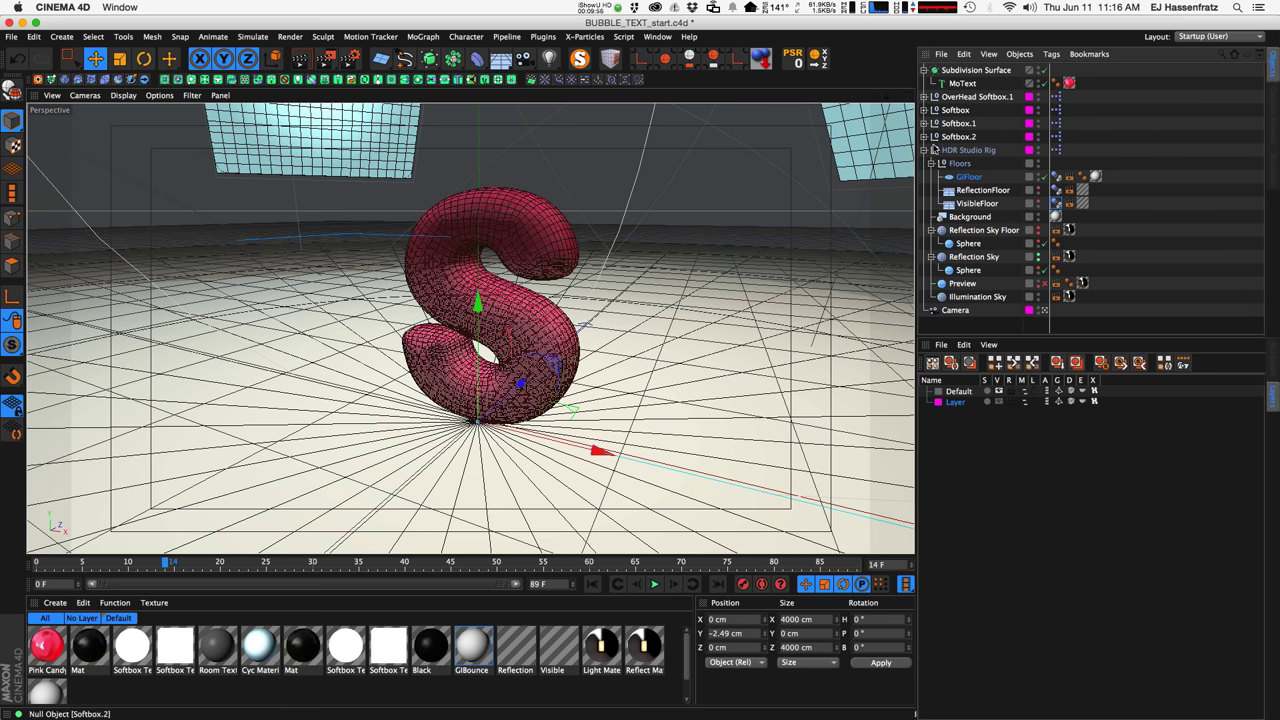
{"action": "left_click", "coordinate": [925, 150]}
Disable the Subdivision Surface and add a Soft Body tag to the MoText.
{"action": "left_click", "coordinate": [970, 84]}
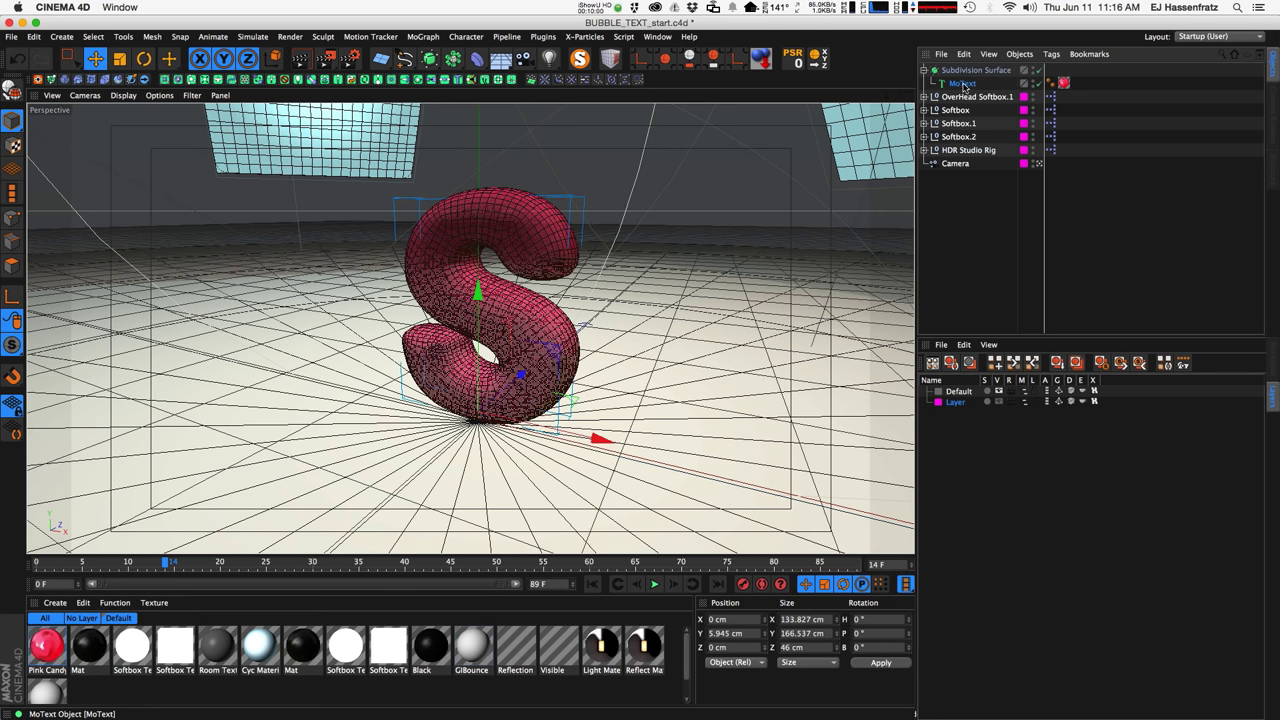
{"action": "left_click", "coordinate": [1038, 70]}
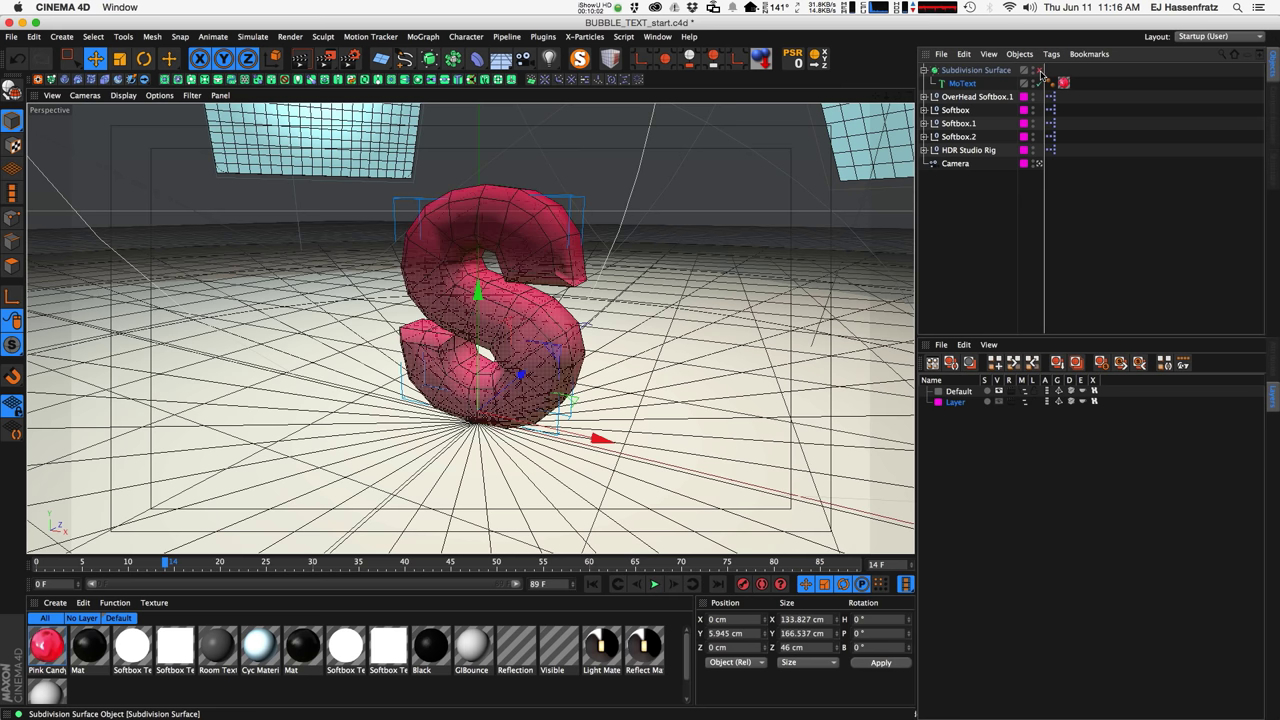
{"action": "right_click", "coordinate": [957, 85]}
{"action": "mouse_move", "coordinate": [1023, 218]}
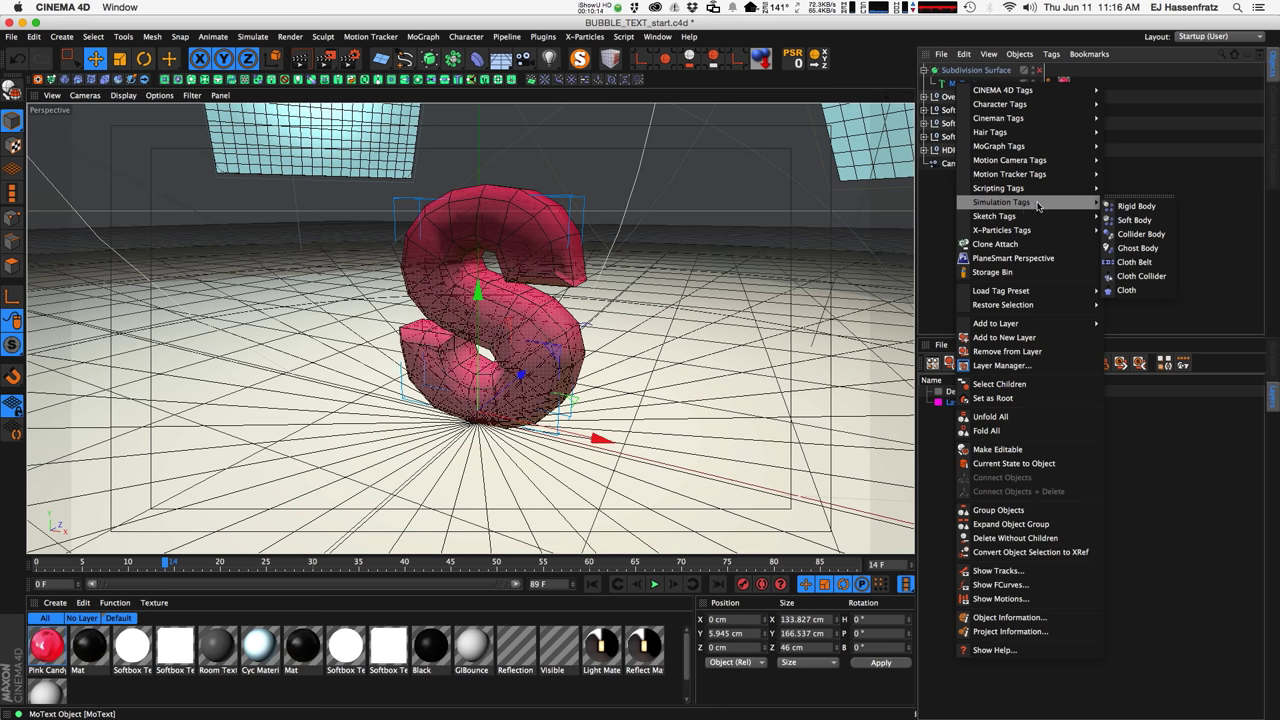
{"action": "left_click", "coordinate": [1135, 220]}
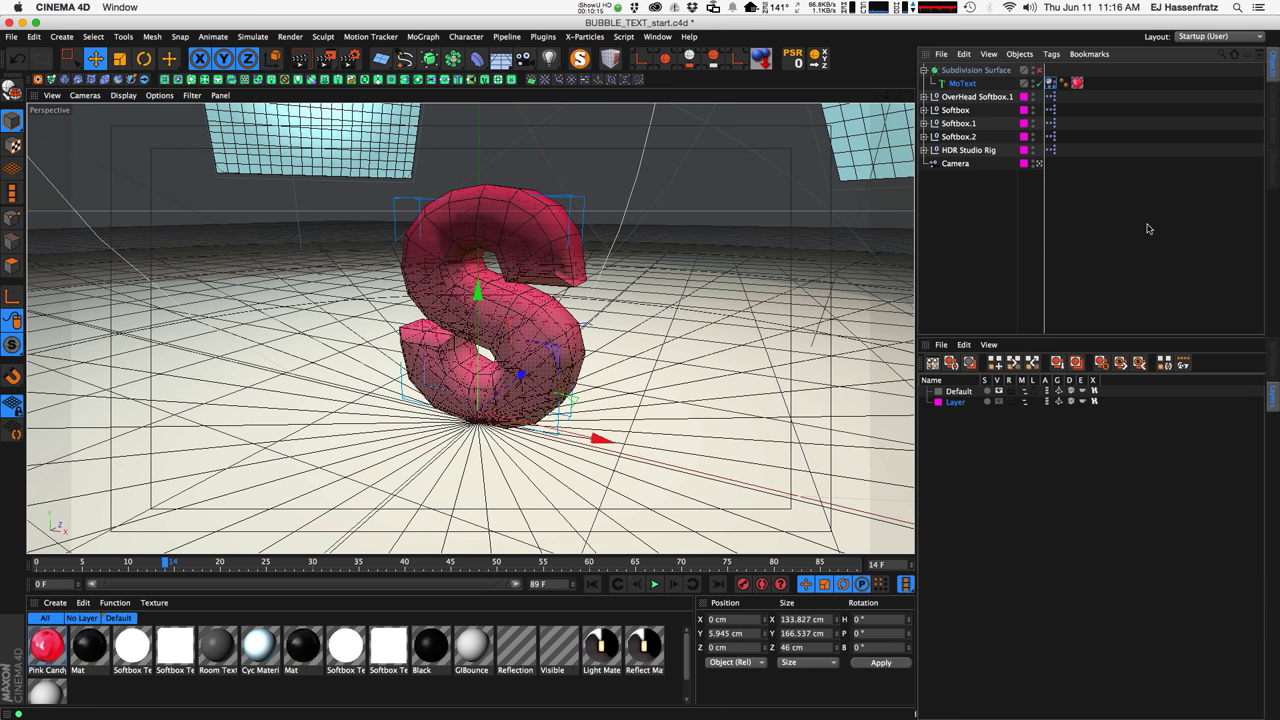
Rename the MoText object as S and enable the Subdivision Surface again.
{"action": "double_click", "coordinate": [962, 84]}
{"action": "type", "text": "S"}
{"action": "key", "text": "Return"}
{"action": "left_click", "coordinate": [998, 71]}
{"action": "left_click", "coordinate": [1040, 71]}
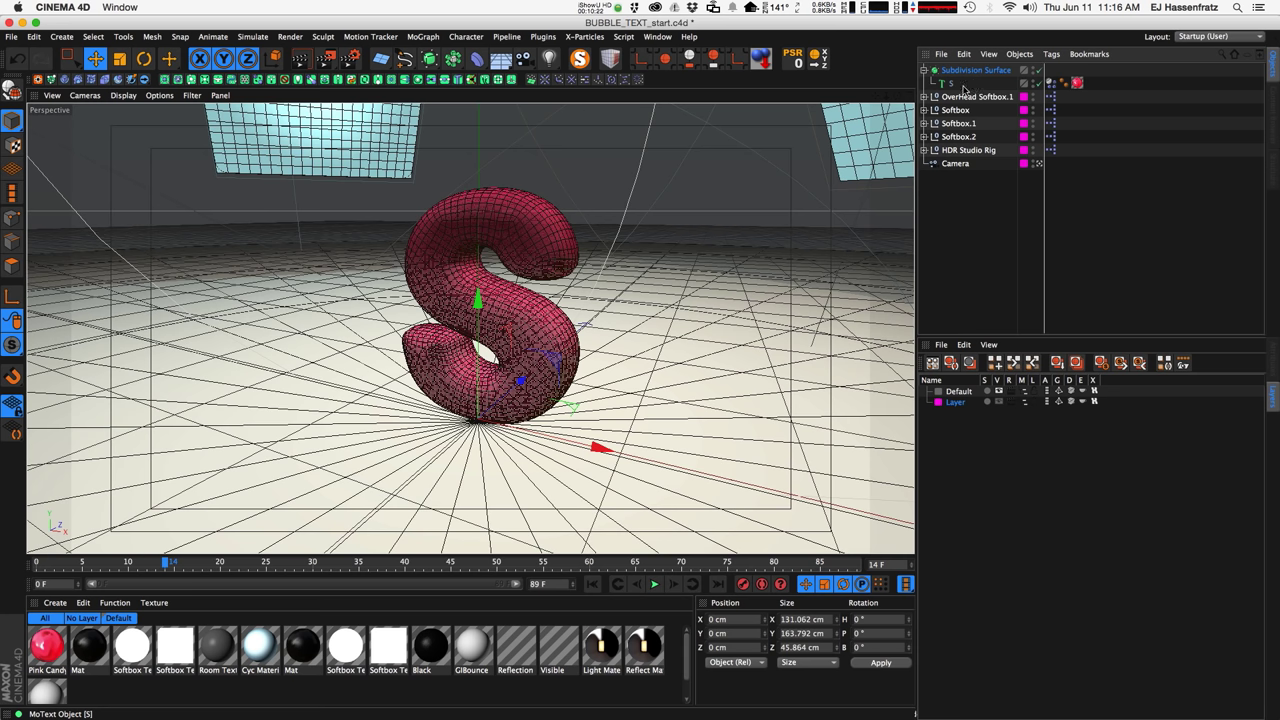
In S's soft body settings, set Structural to 1, Shear and Flexion to 20, and Stiffness to 5, and play the simulation.
{"action": "left_click", "coordinate": [1271, 370]}
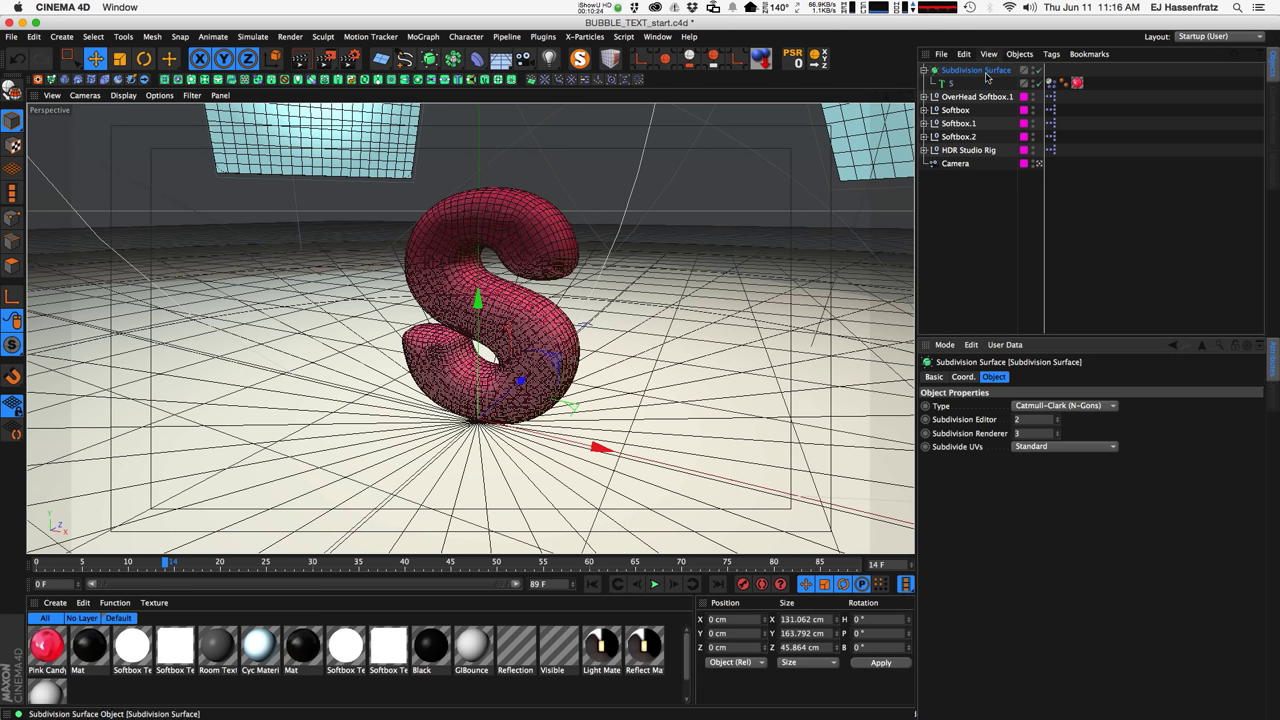
{"action": "left_click", "coordinate": [1050, 83]}
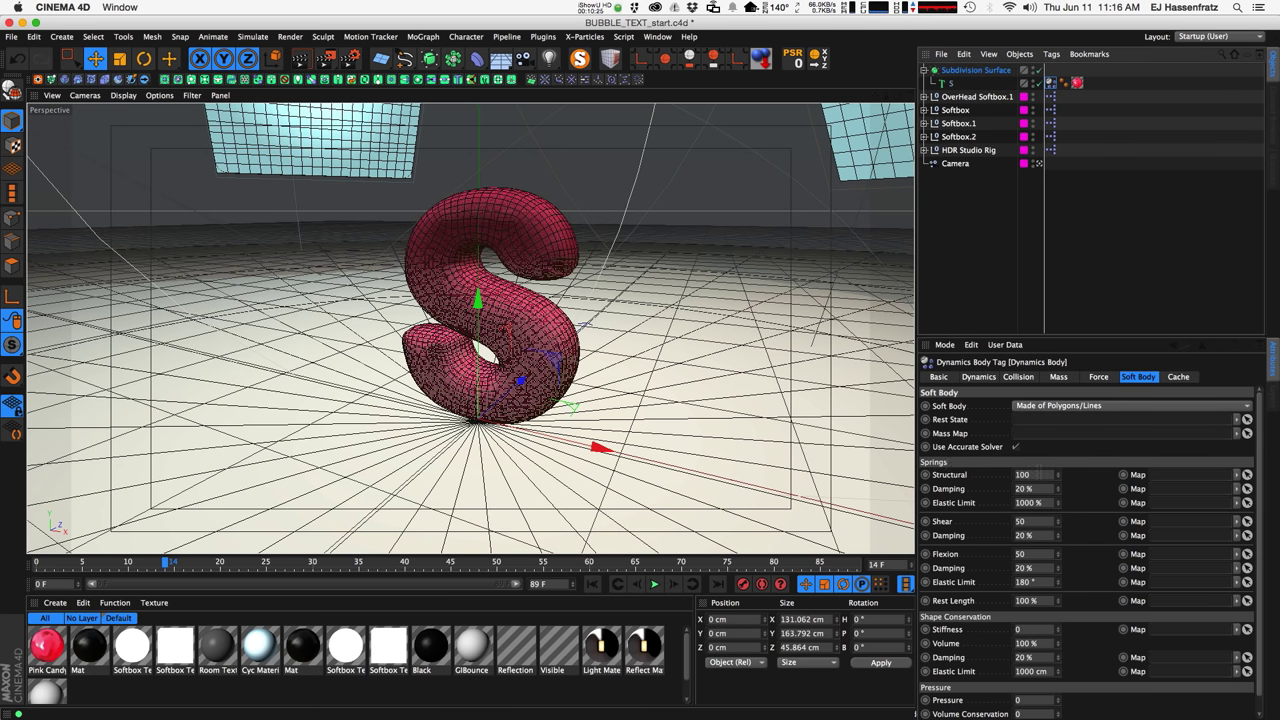
{"action": "left_click_drag", "start_coordinate": [1081, 335], "coordinate": [1073, 240]}
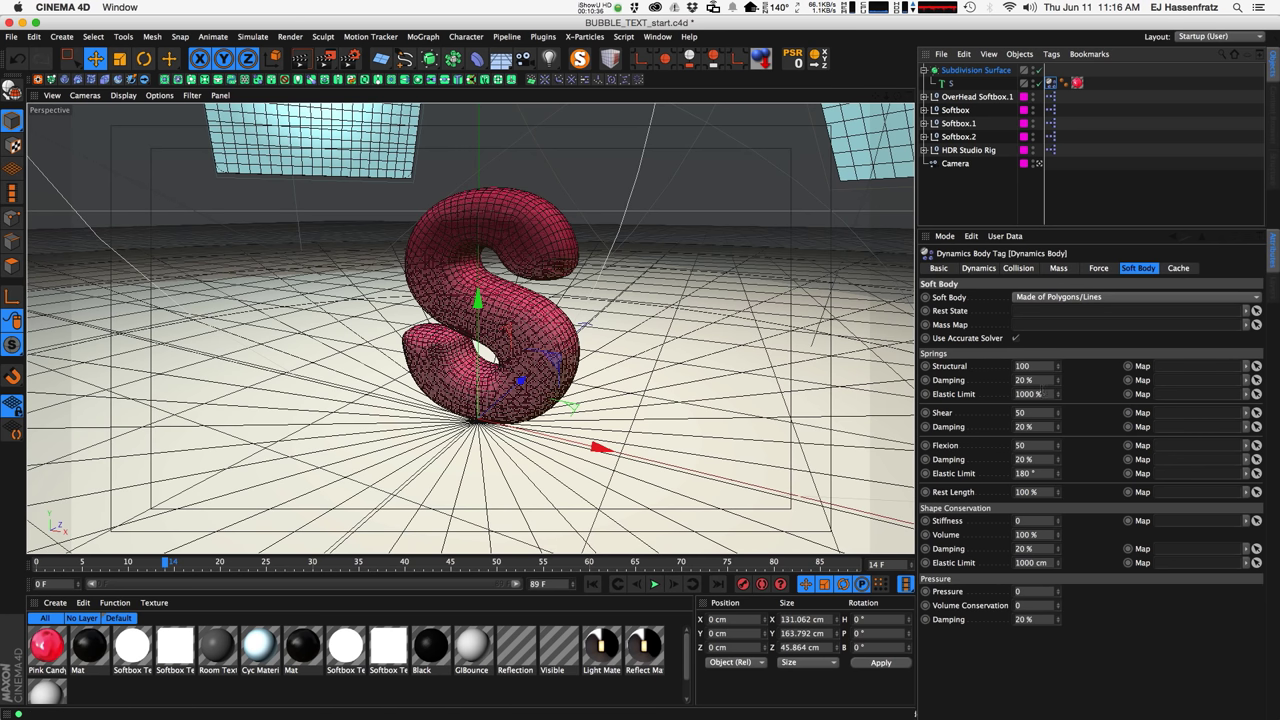
{"action": "double_click", "coordinate": [1022, 366]}
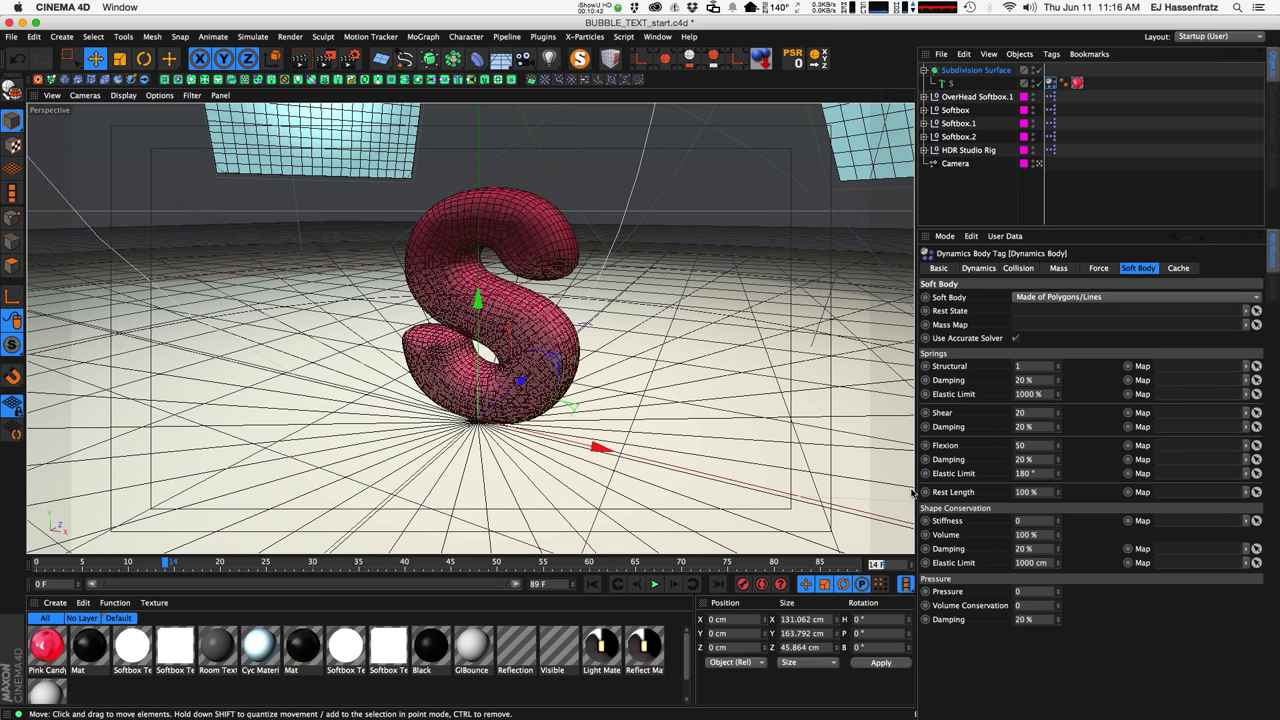
{"action": "left_click_drag", "start_coordinate": [1033, 445], "coordinate": [842, 469]}
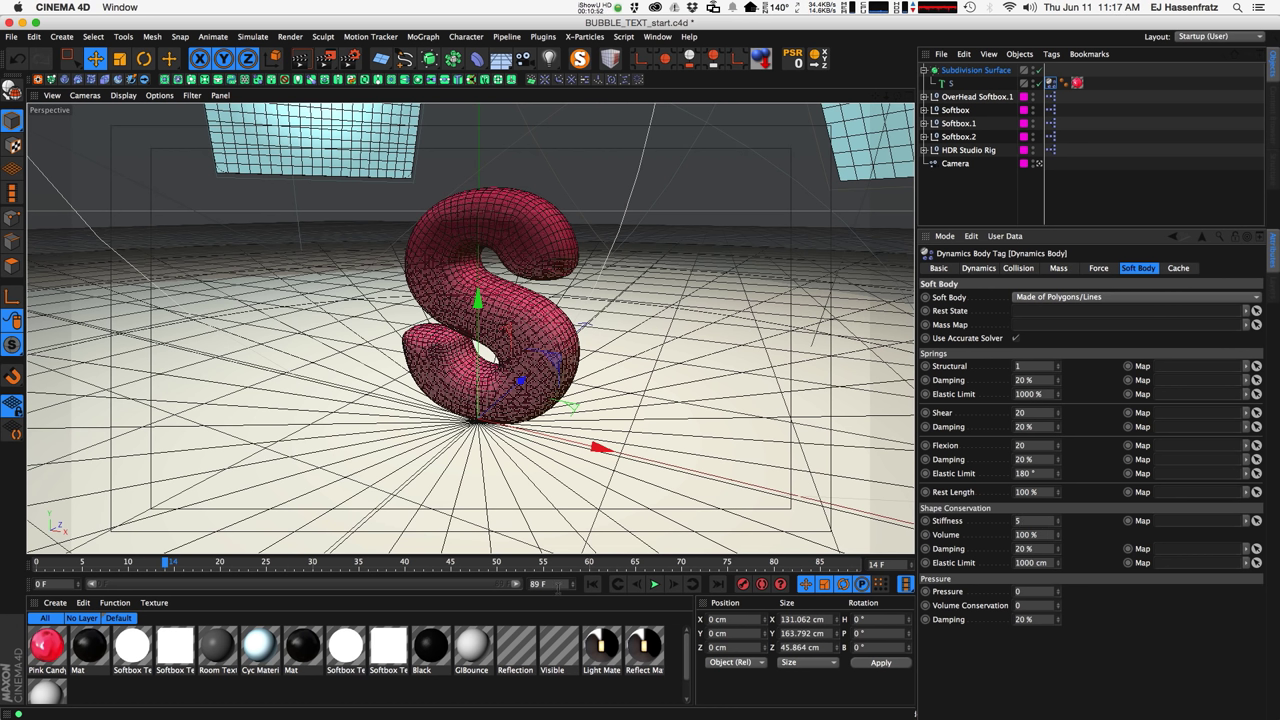
{"action": "left_click", "coordinate": [591, 584]}
{"action": "key", "text": "F8"}
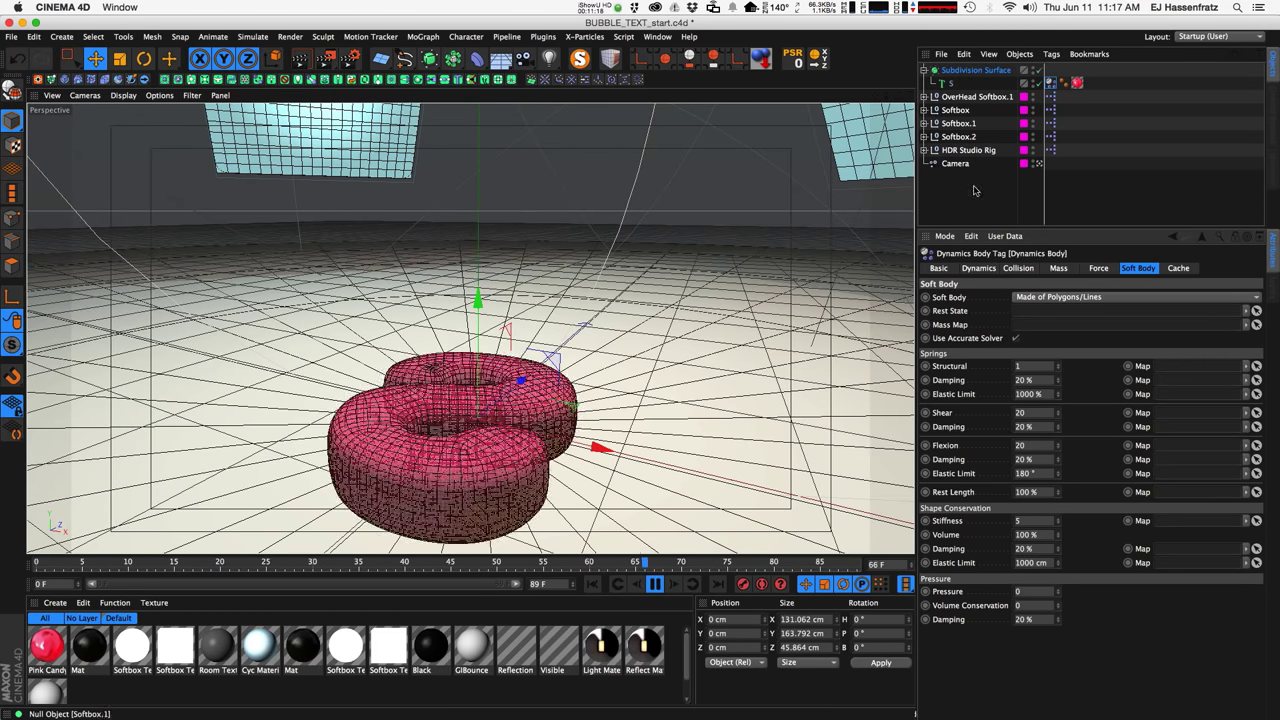
Set the Follow Position and Follow Rotation forces of S's dynamics body tag to 5 while the simulation plays.
{"action": "left_click", "coordinate": [1058, 268]}
{"action": "left_click", "coordinate": [1098, 268]}
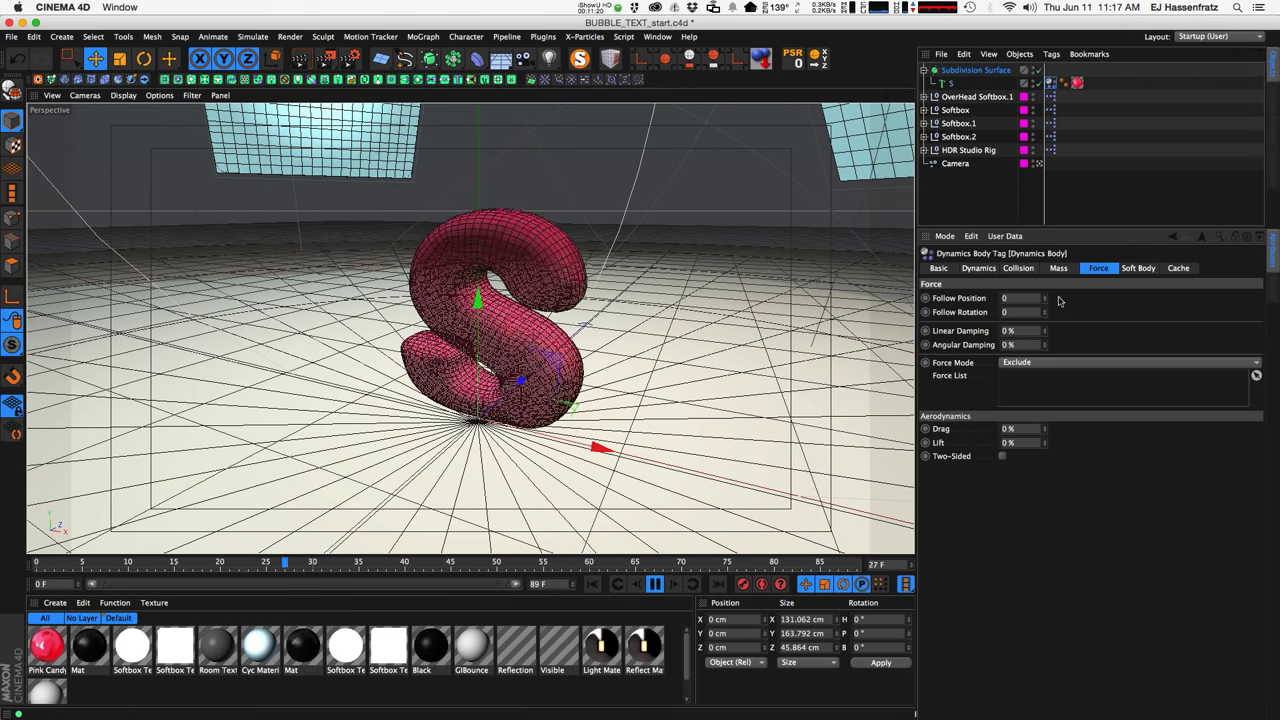
{"action": "double_click", "coordinate": [1030, 298]}
{"action": "type", "text": "5"}
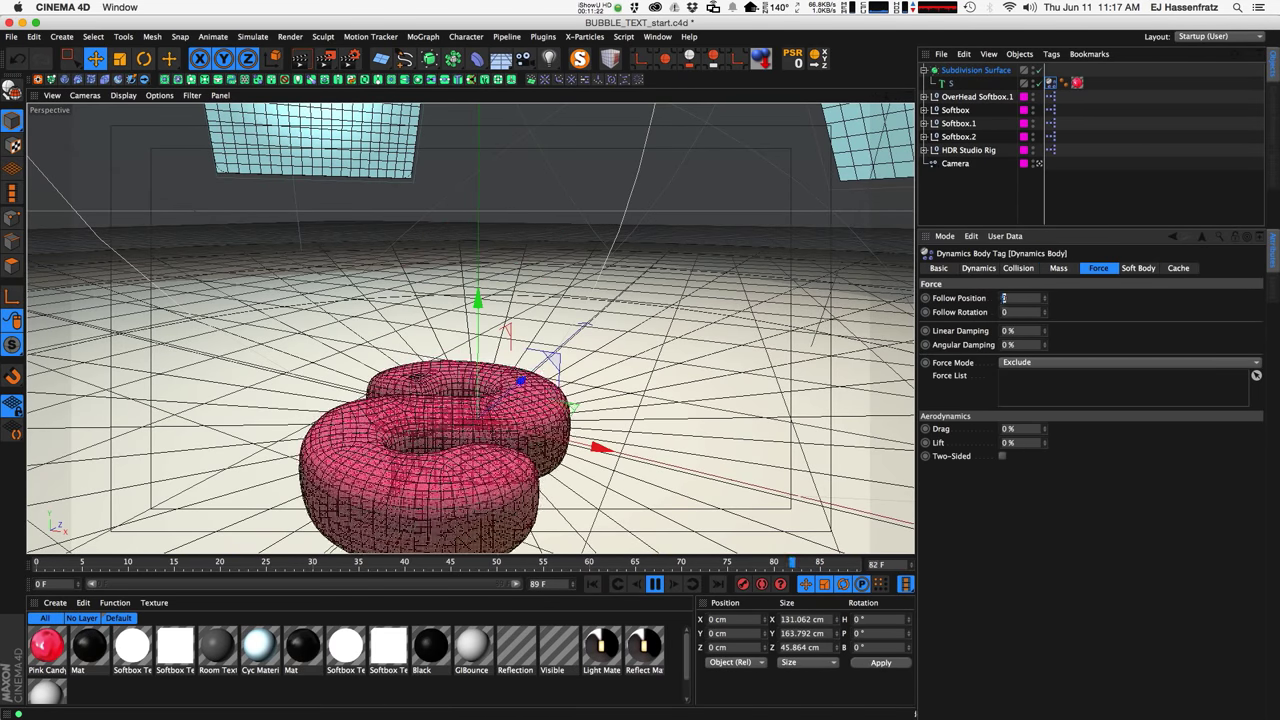
{"action": "key", "text": "Return"}
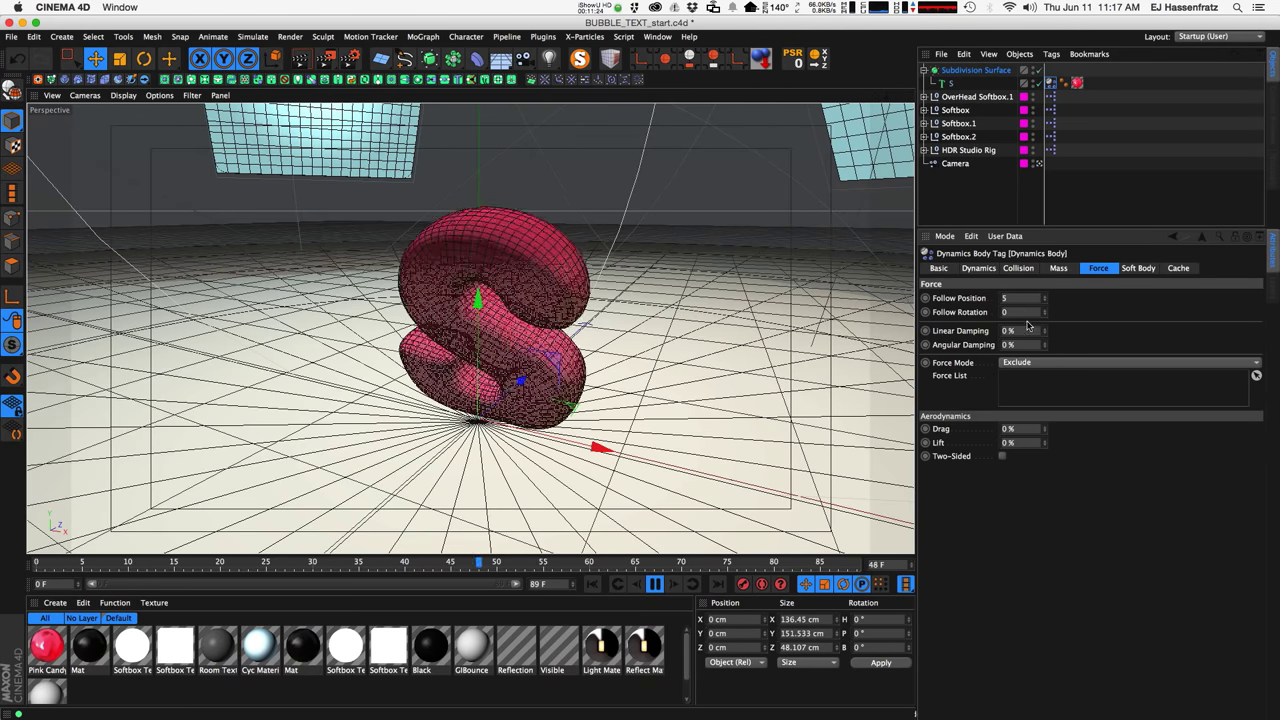
{"action": "type", "text": "5"}
{"action": "key", "text": "Return"}
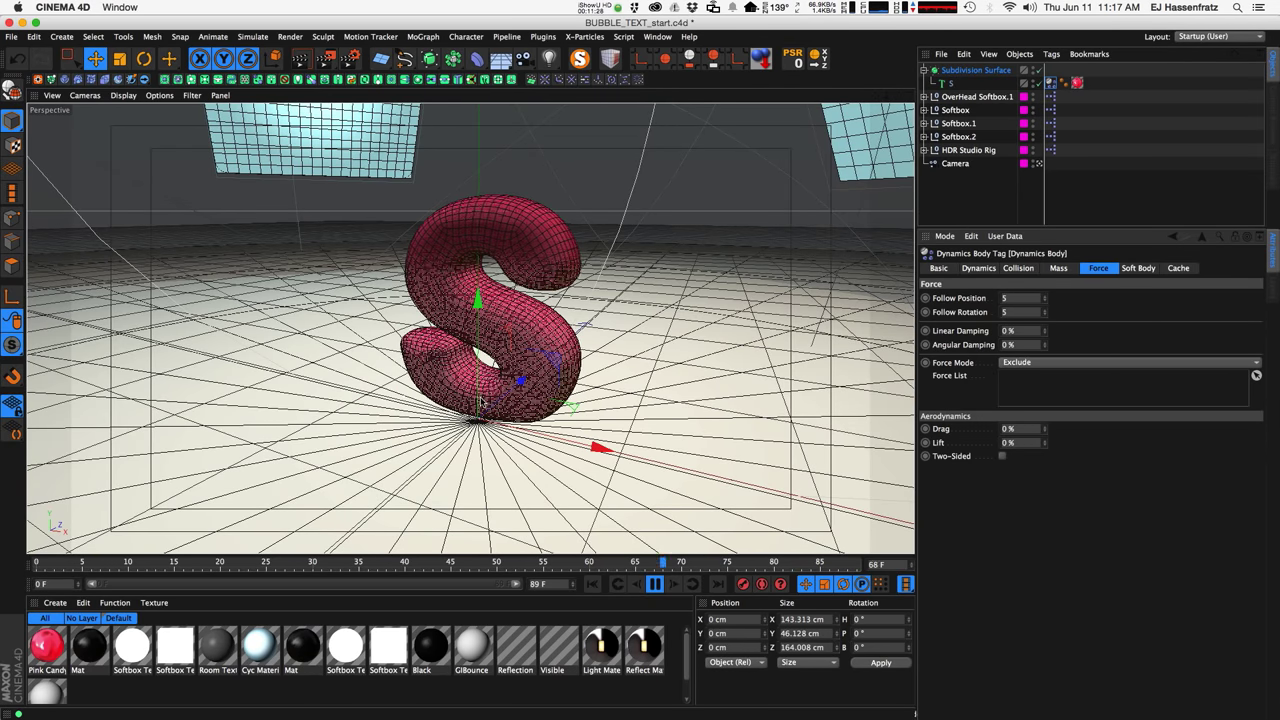
Raise the Follow Position and Follow Rotation forces of S's dynamics body tag to 10.
{"action": "type", "text": "10"}
{"action": "key", "text": "Tab"}
{"action": "key", "text": "shift+Tab"}
{"action": "type", "text": "10"}
{"action": "key", "text": "Return"}
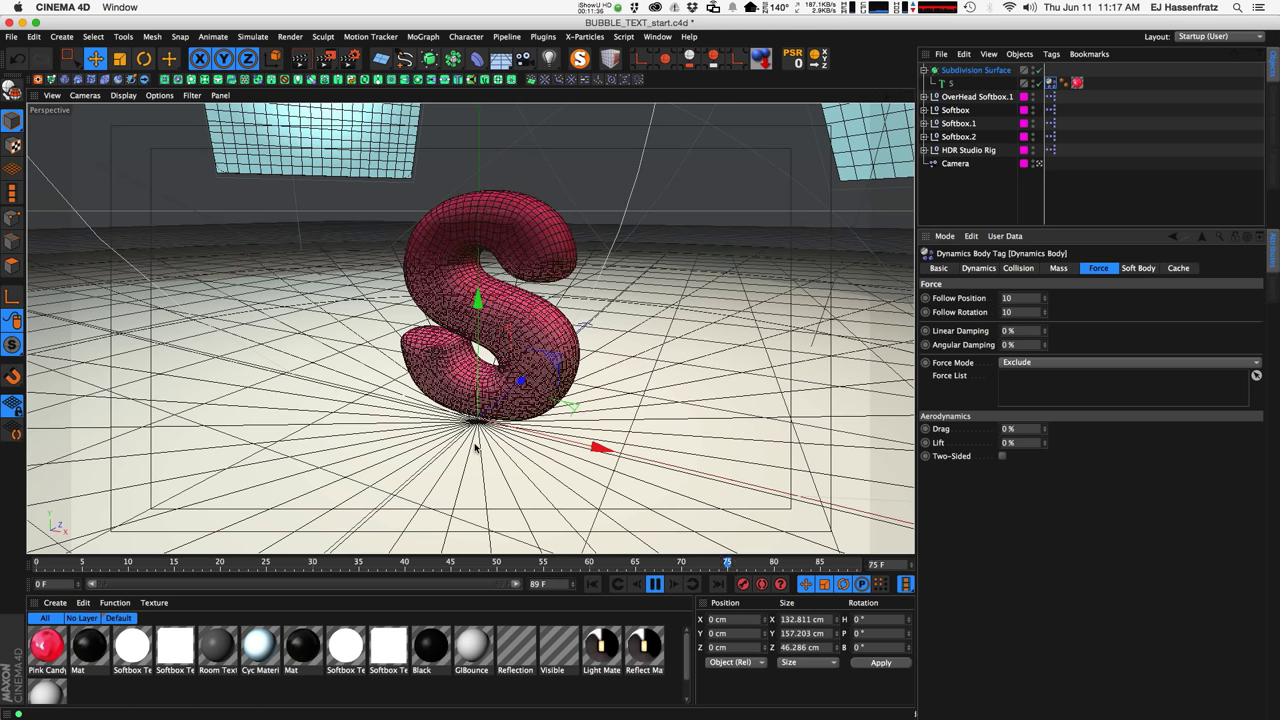
Inflate the S by raising its soft body Pressure to 46 during playback, and stop the simulation.
{"action": "left_click", "coordinate": [1140, 271]}
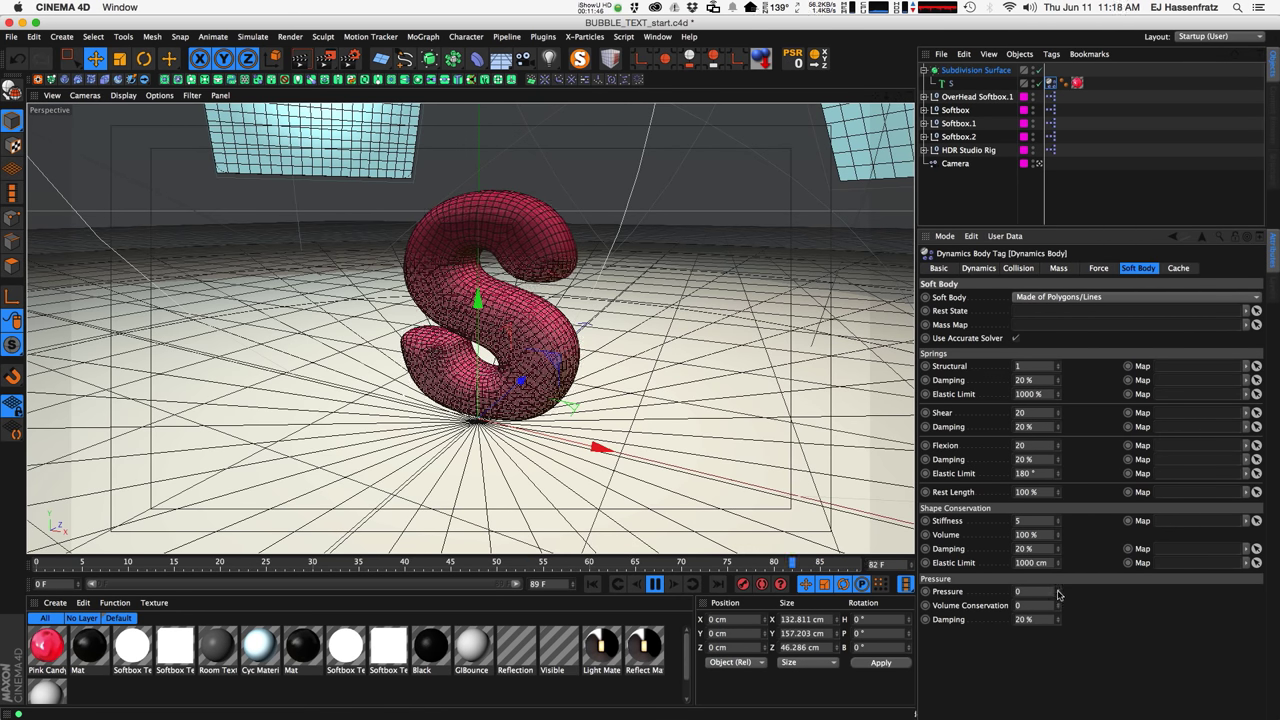
{"action": "left_click_drag", "start_coordinate": [1058, 588], "coordinate": [1058, 550]}
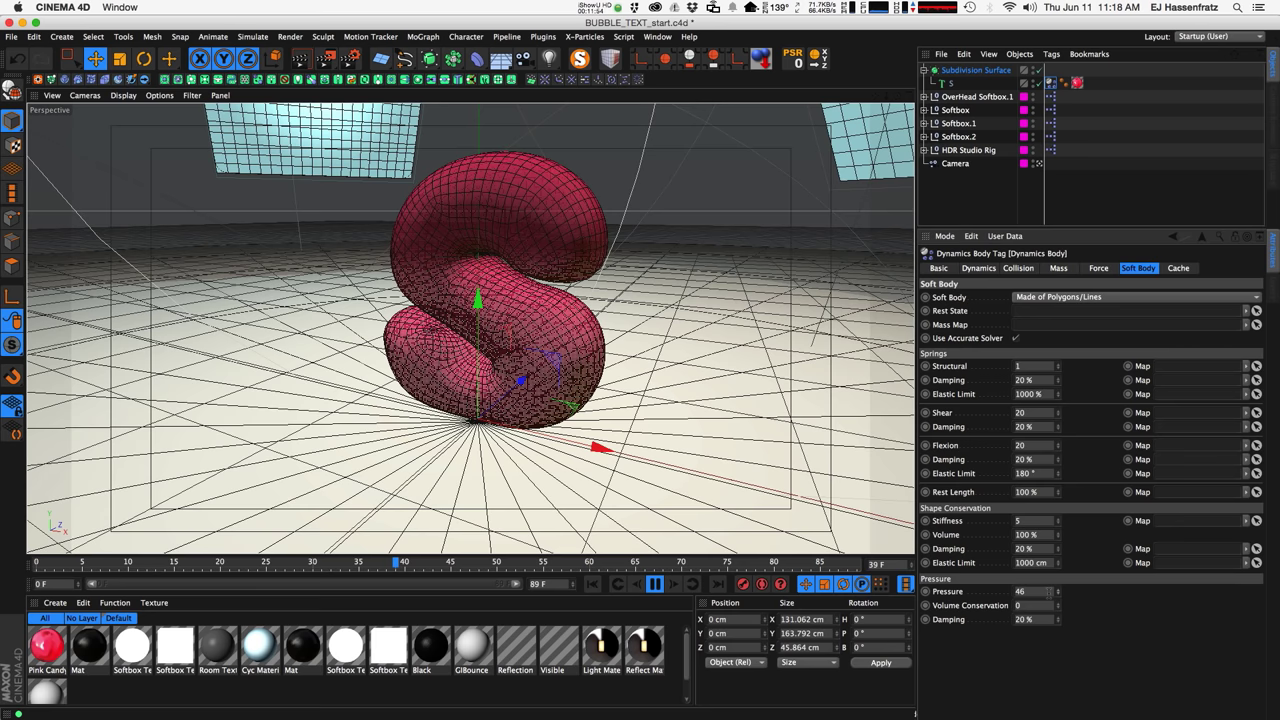
{"action": "left_click", "coordinate": [655, 584]}
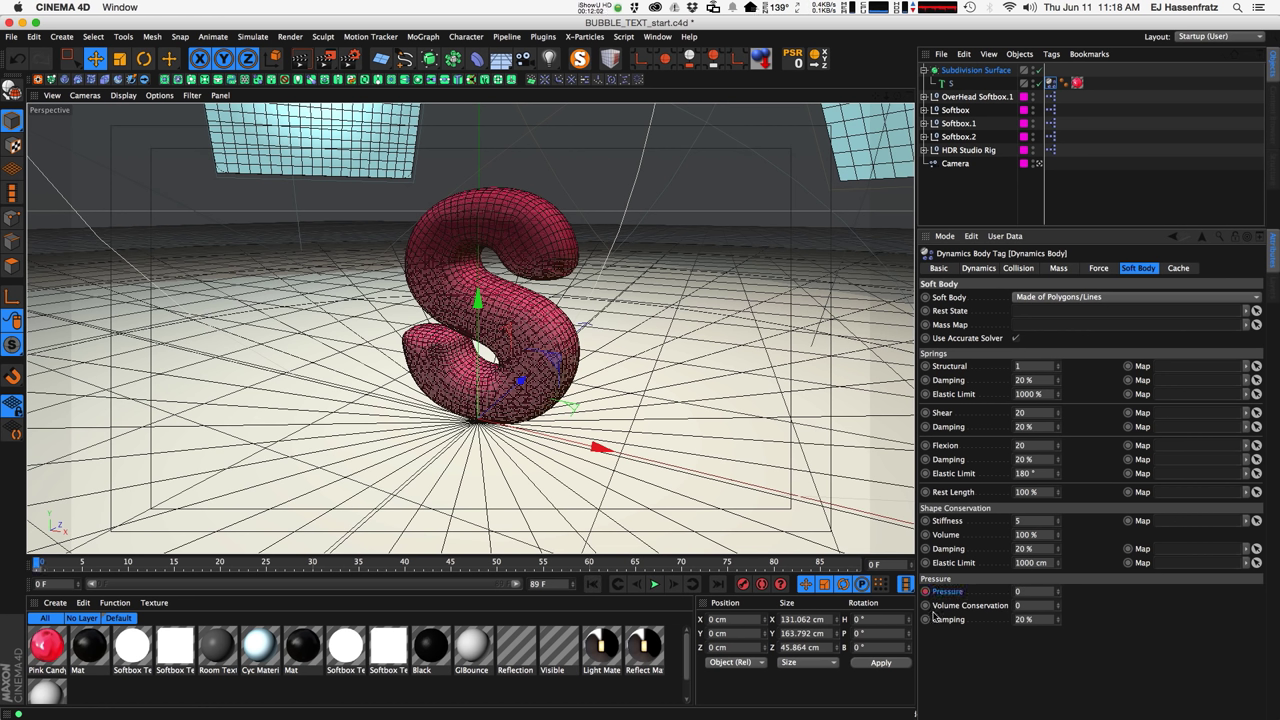
Keyframe the soft body Pressure from 0 at frame 0 to 30 at frame 35 and play the simulation.
{"action": "left_click", "coordinate": [363, 563]}
{"action": "left_click", "coordinate": [592, 584]}
{"action": "left_click", "coordinate": [654, 584]}
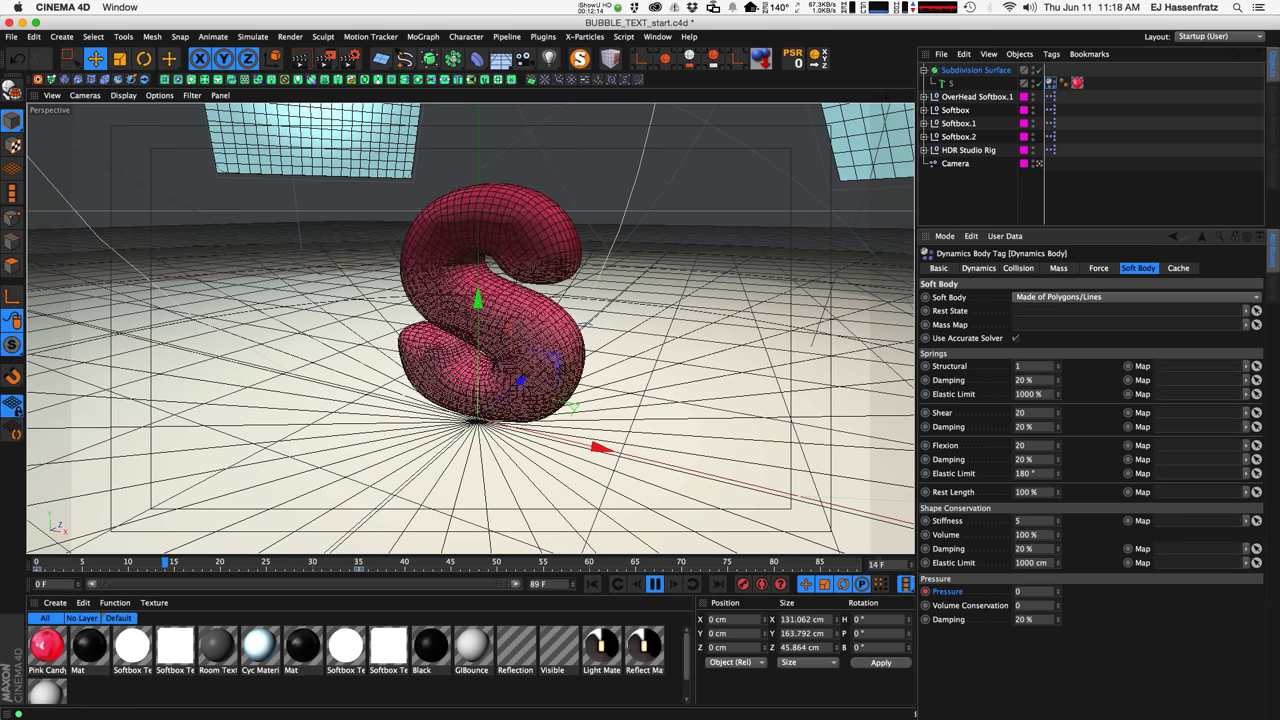
{"action": "left_click", "coordinate": [655, 584]}
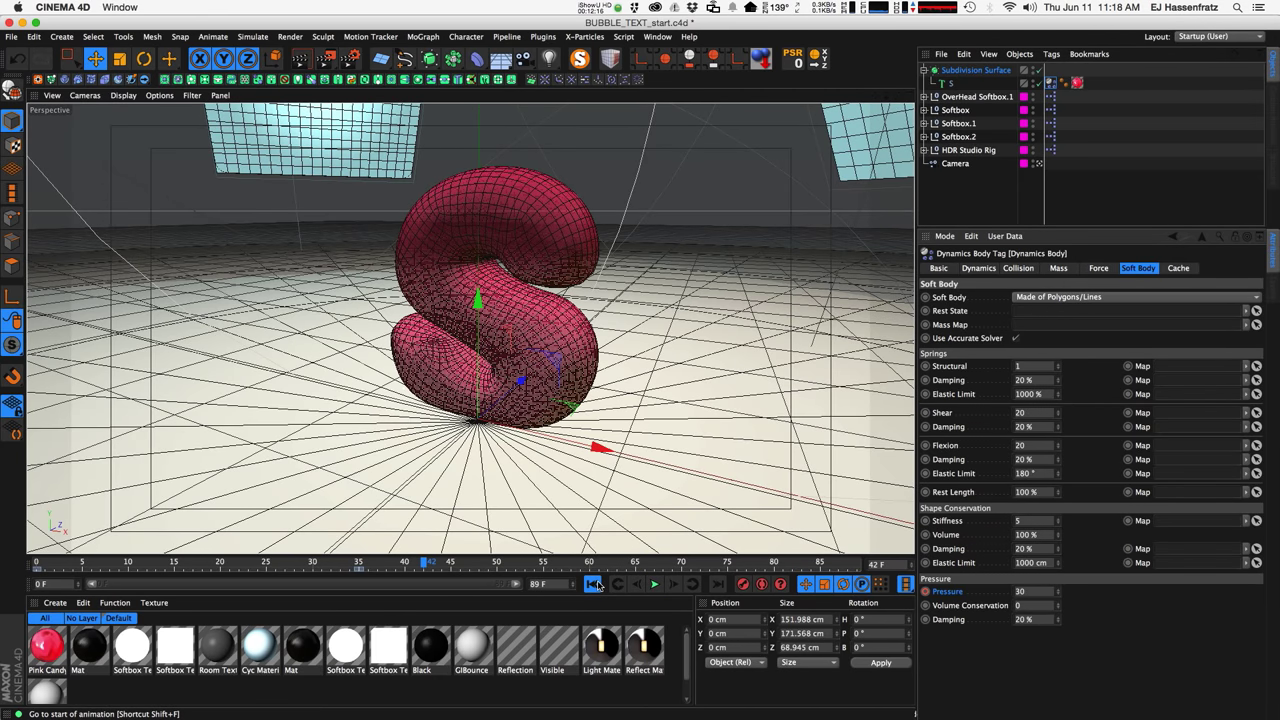
{"action": "left_click", "coordinate": [592, 584]}
{"action": "left_click", "coordinate": [359, 566]}
{"action": "key", "text": "Delete"}
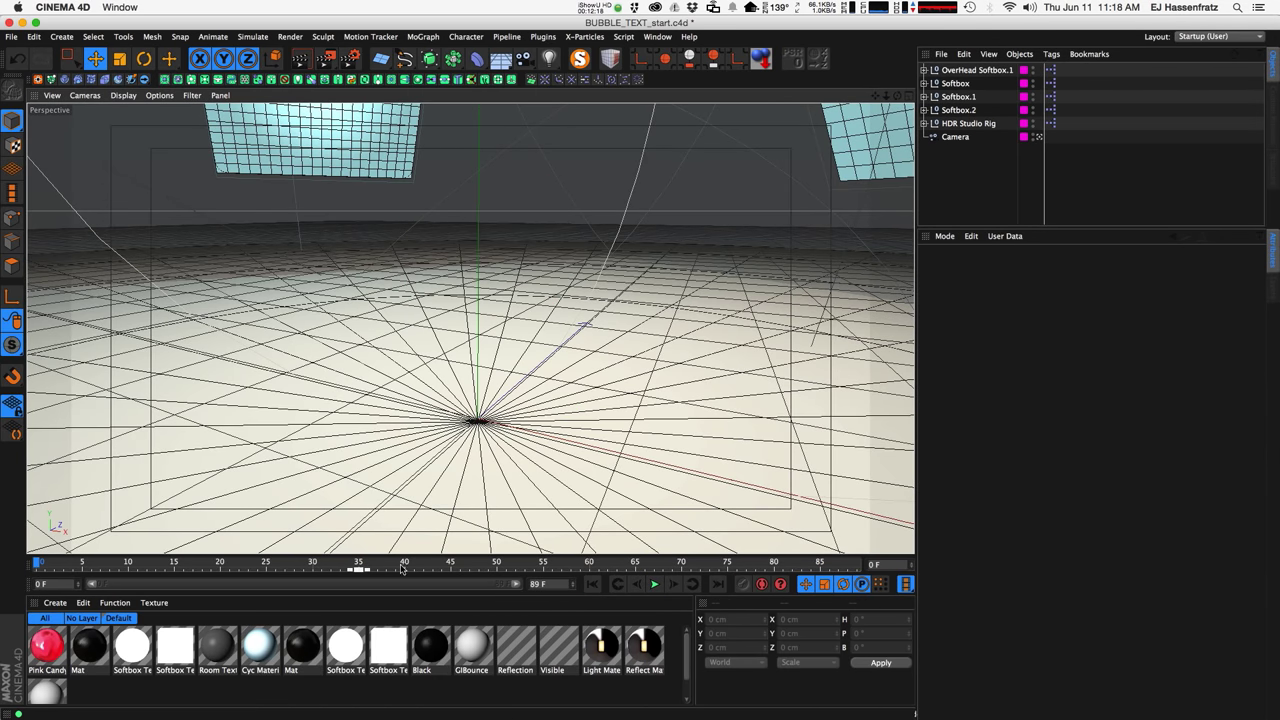
{"action": "key", "text": "ctrl+z"}
Reselect S's dynamics body tag and delete the animation track of its Pressure.
{"action": "left_click", "coordinate": [378, 565]}
{"action": "left_click", "coordinate": [499, 369]}
{"action": "left_click", "coordinate": [950, 84]}
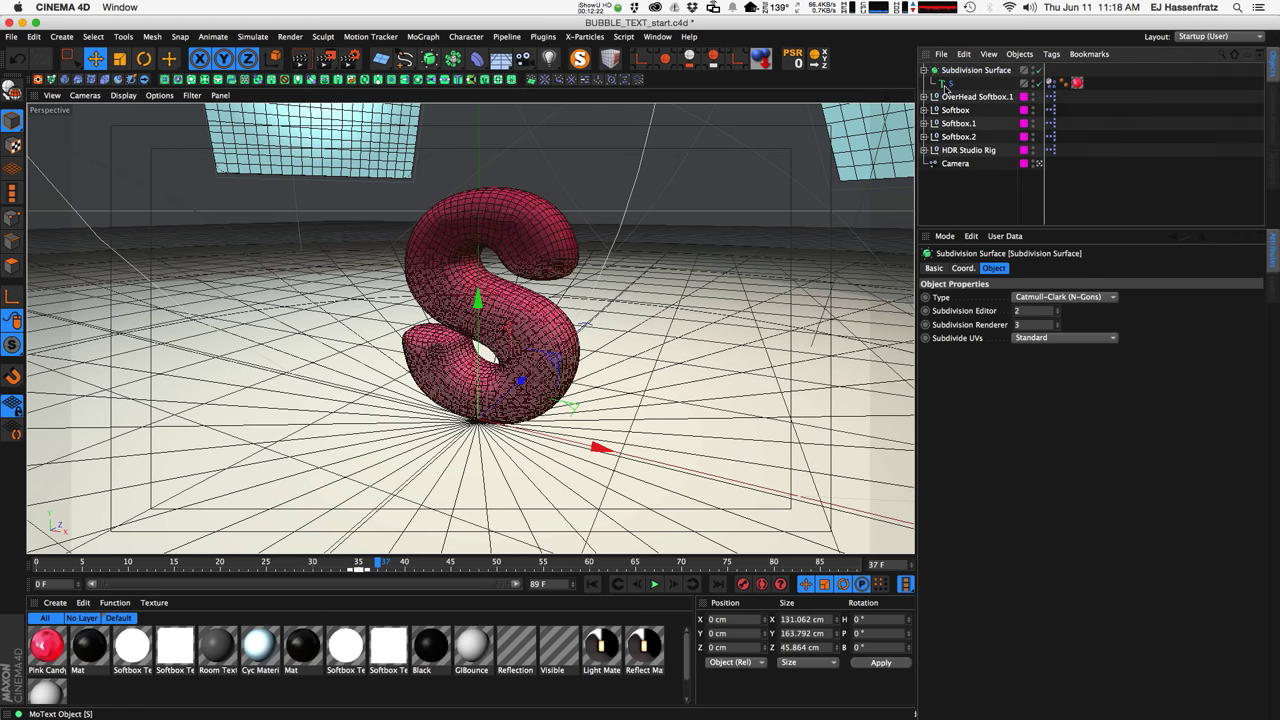
{"action": "left_click", "coordinate": [1051, 83]}
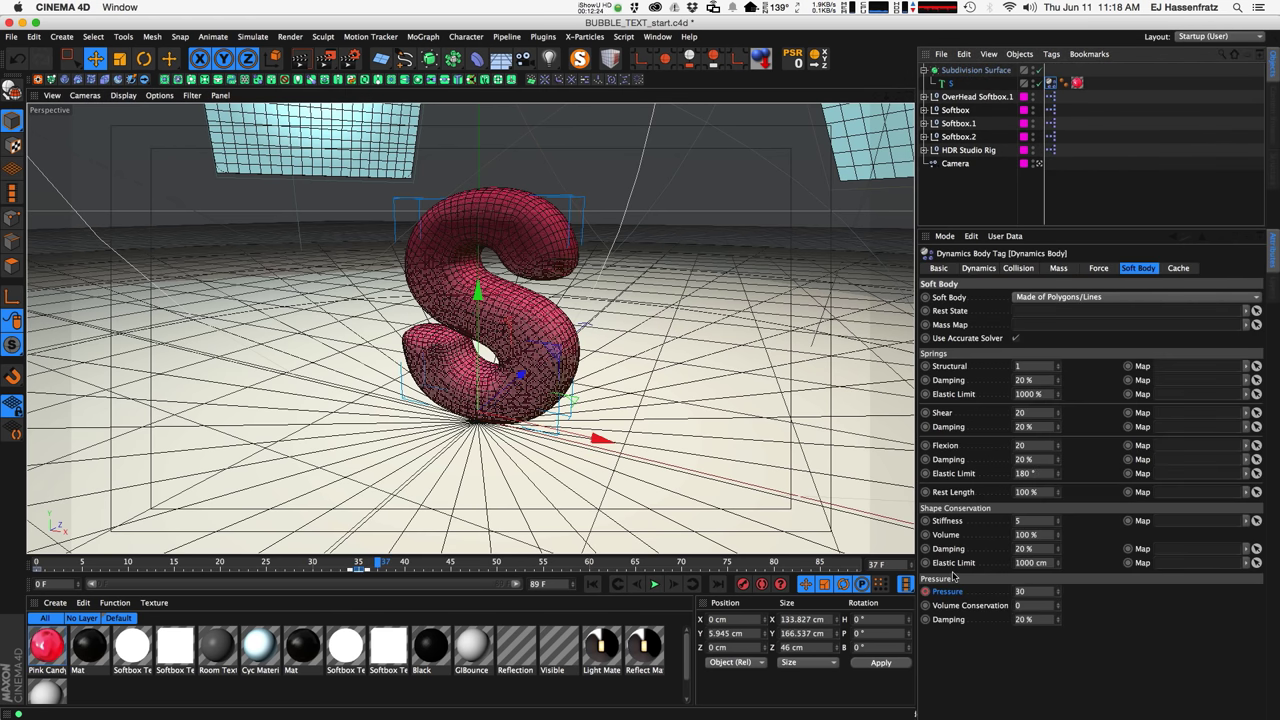
{"action": "right_click", "coordinate": [946, 591]}
{"action": "mouse_move", "coordinate": [988, 584]}
{"action": "left_click", "coordinate": [1078, 681]}
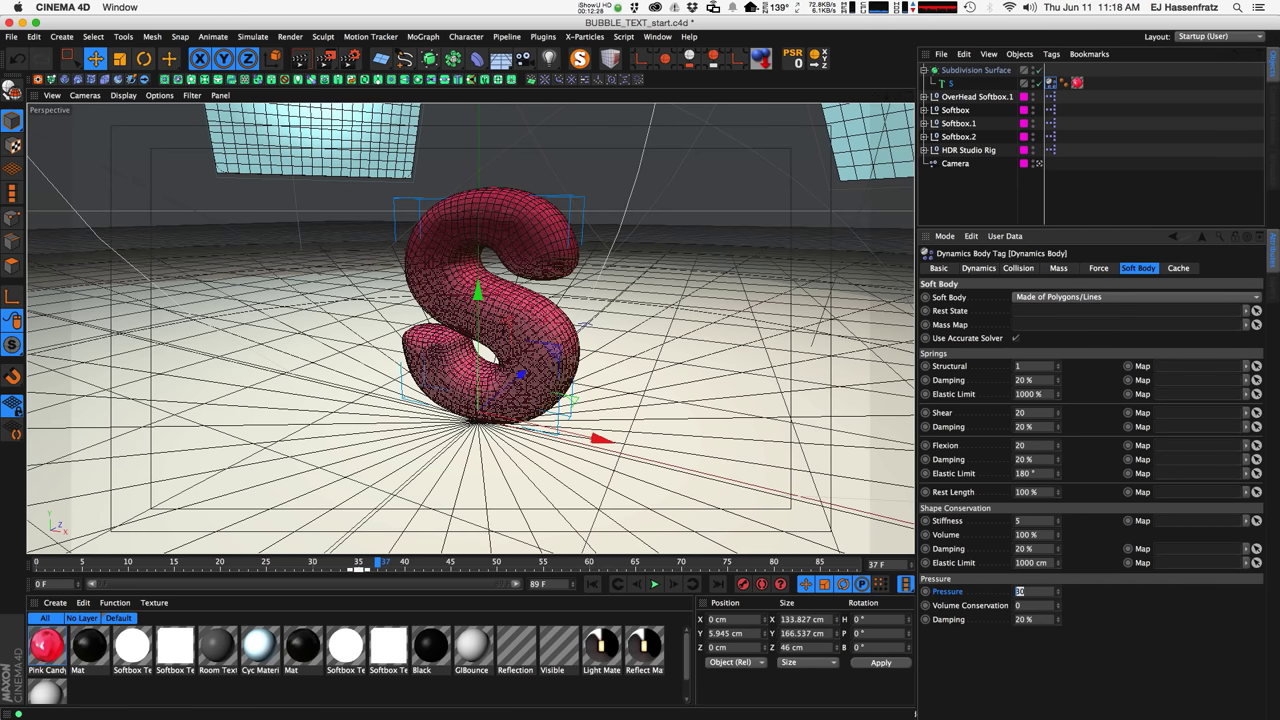
Keyframe S's soft body Pressure from 0 at frame 0 to -30 at frame 35 and play the simulation.
{"action": "left_click", "coordinate": [592, 584]}
{"action": "left_click", "coordinate": [358, 564]}
{"action": "left_click", "coordinate": [1016, 591]}
{"action": "left_click", "coordinate": [343, 366]}
{"action": "left_click", "coordinate": [1051, 83]}
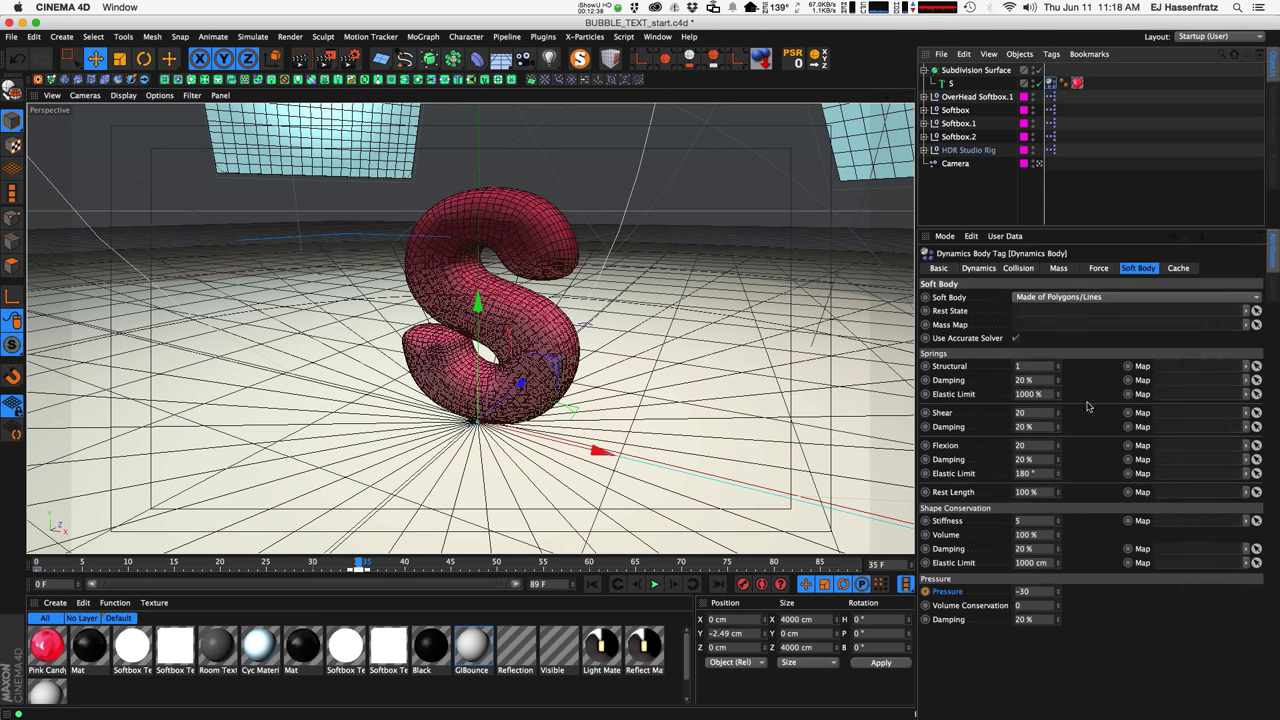
{"action": "left_click", "coordinate": [926, 592], "text": "ctrl"}
{"action": "left_click", "coordinate": [654, 584]}
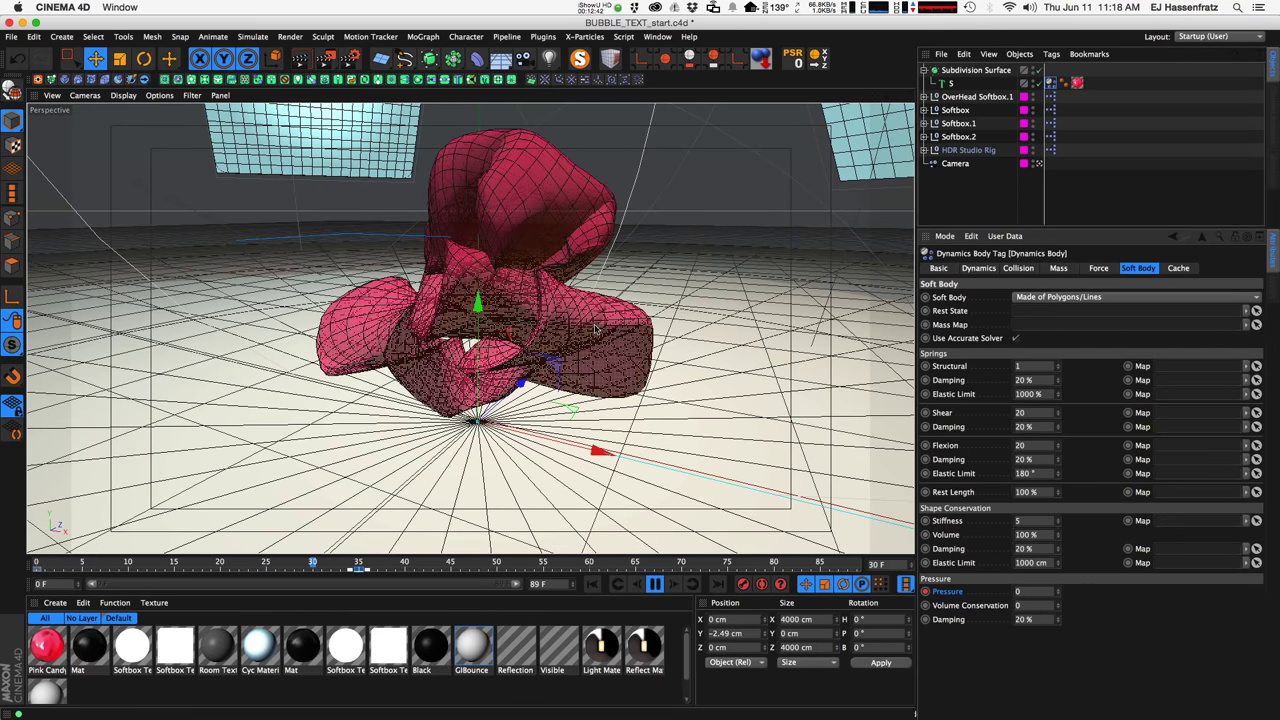
{"action": "left_click", "coordinate": [654, 585]}
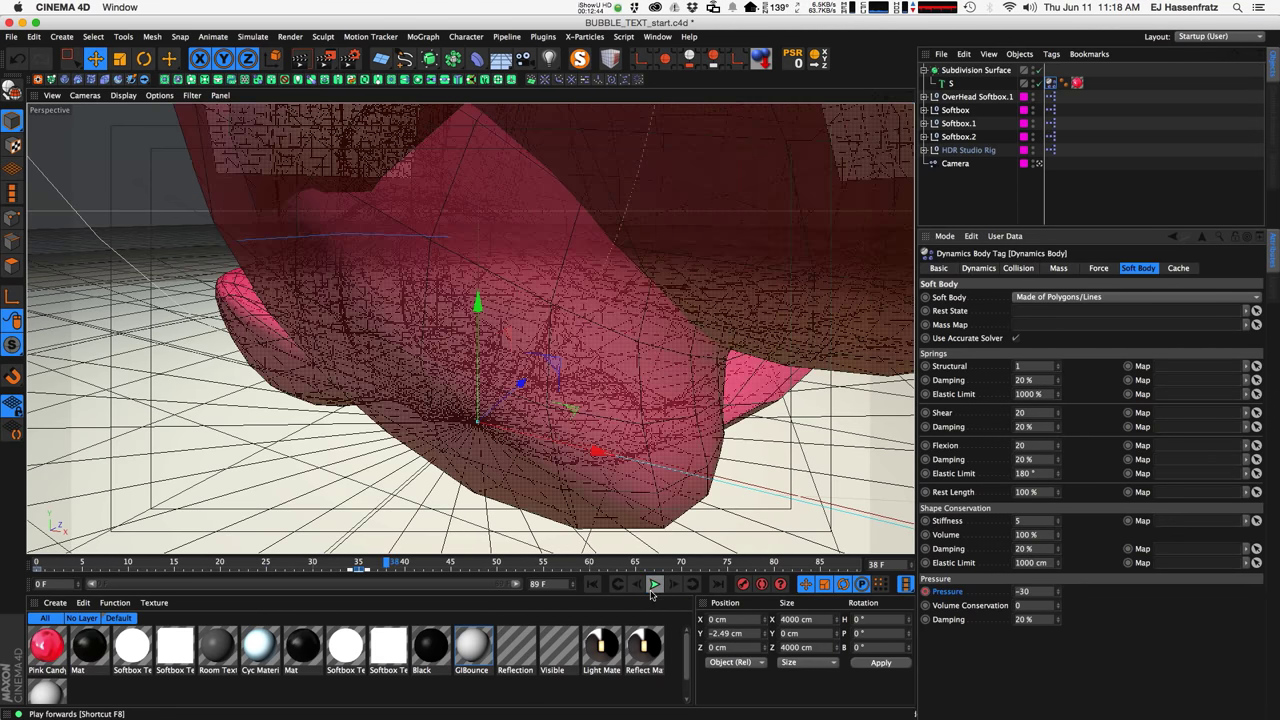
{"action": "left_click", "coordinate": [593, 585]}
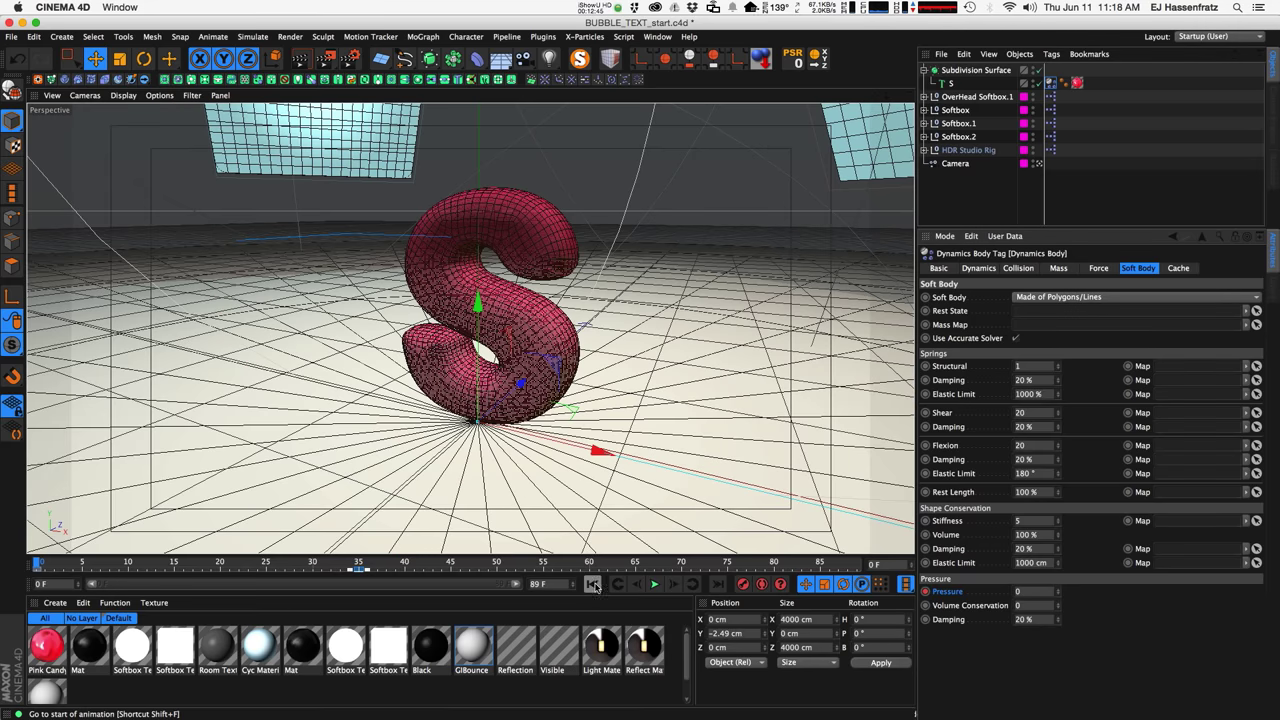
Change the Pressure keyframe at frame 35 to -10 and play the simulation to watch the S deflate.
{"action": "left_click", "coordinate": [362, 564]}
{"action": "left_click", "coordinate": [1040, 591]}
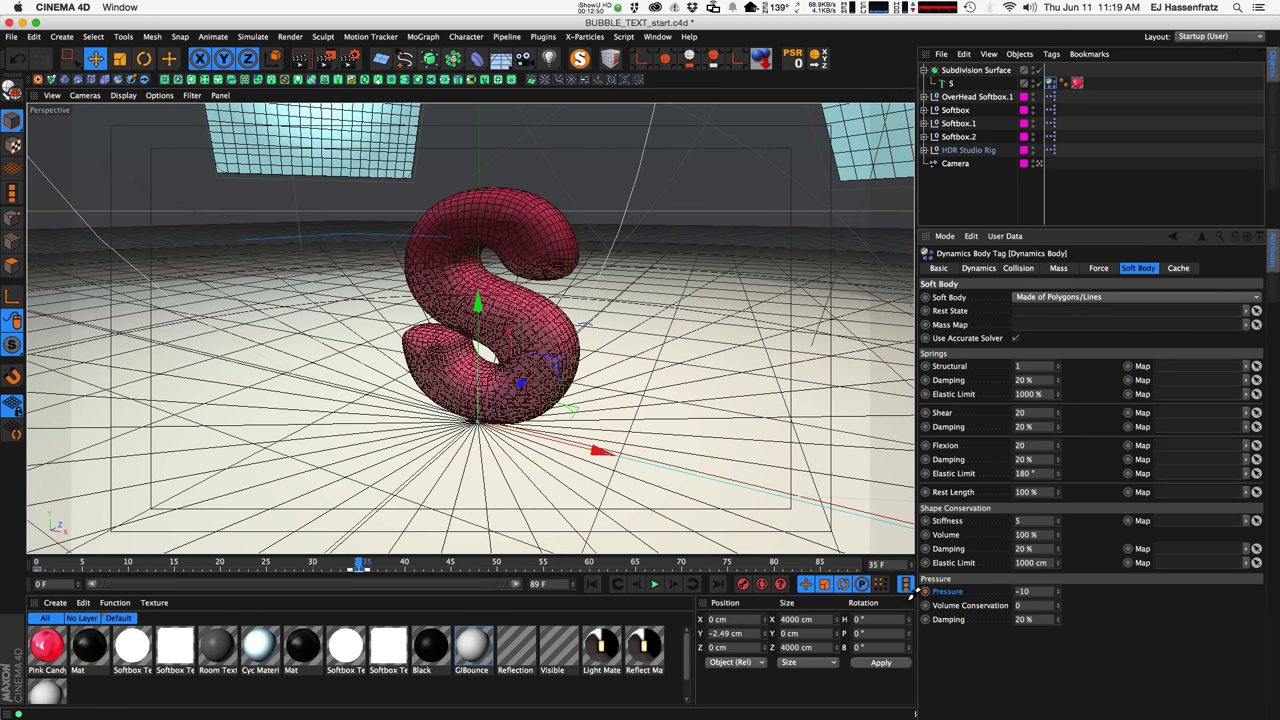
{"action": "left_click", "coordinate": [654, 584]}
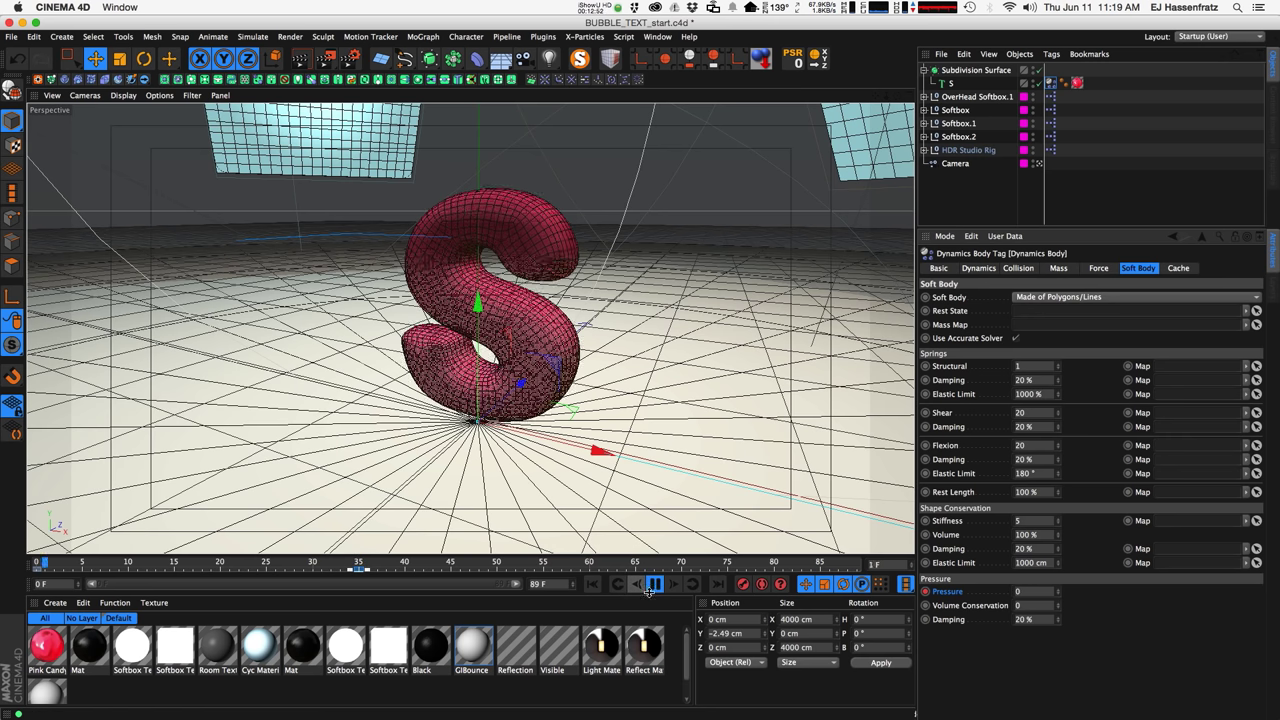
{"action": "left_click_drag", "start_coordinate": [572, 386], "coordinate": [532, 387], "text": "alt"}
{"action": "middle_click_drag", "start_coordinate": [532, 387], "coordinate": [539, 385], "text": "alt"}
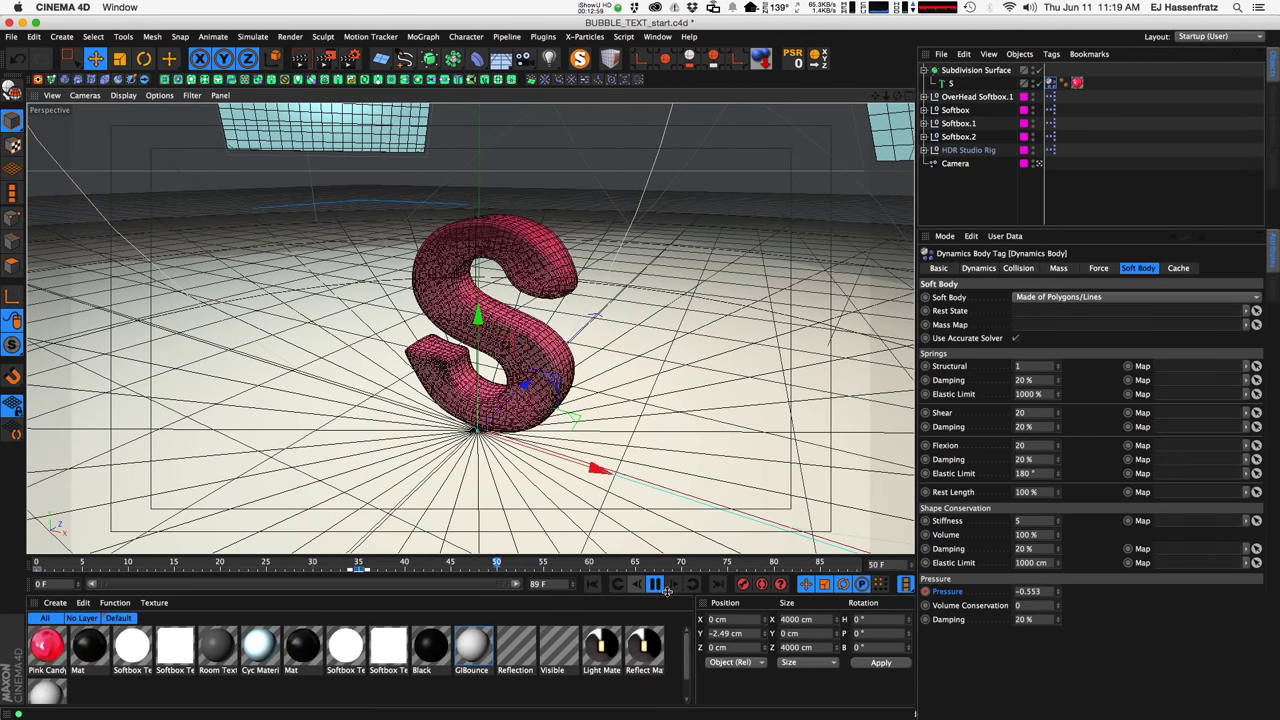
{"action": "left_click", "coordinate": [655, 584]}
{"action": "left_click", "coordinate": [592, 584]}
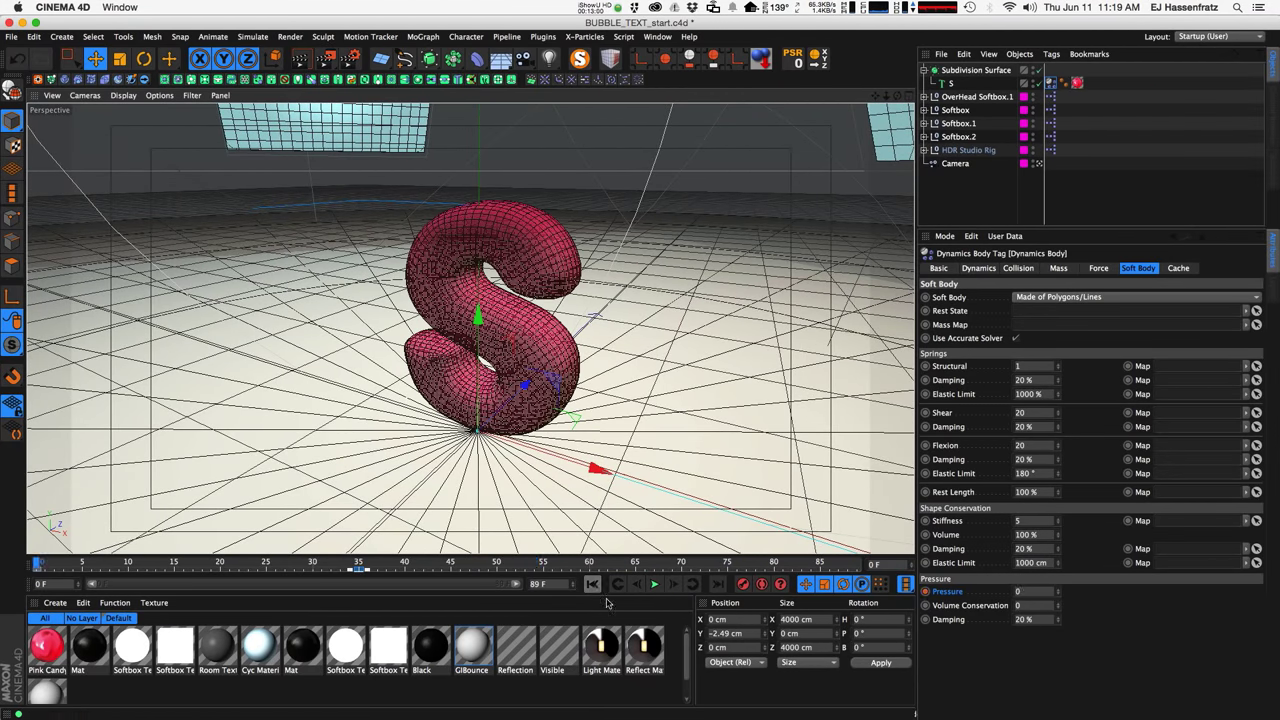
Change the Pressure keyframe at frame 35 to 30 and play the simulation to about frame 58, stopping with the S inflated.
{"action": "left_click", "coordinate": [359, 564]}
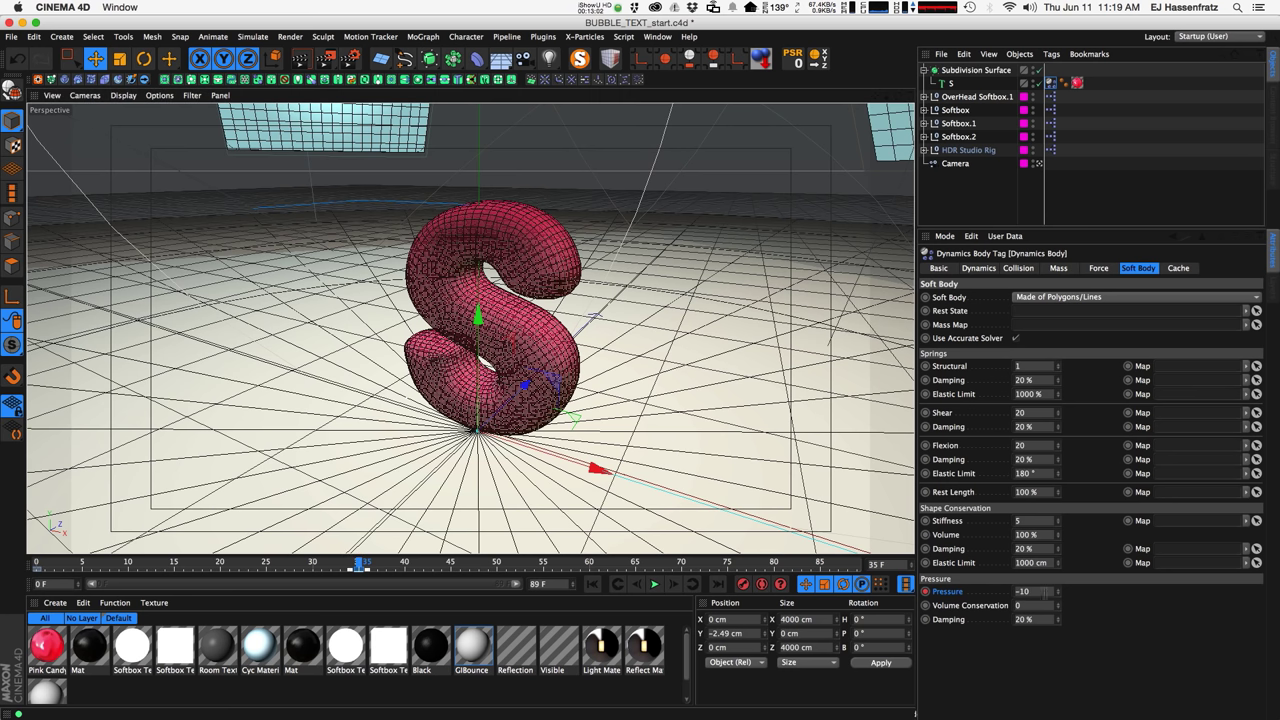
{"action": "double_click", "coordinate": [1040, 591]}
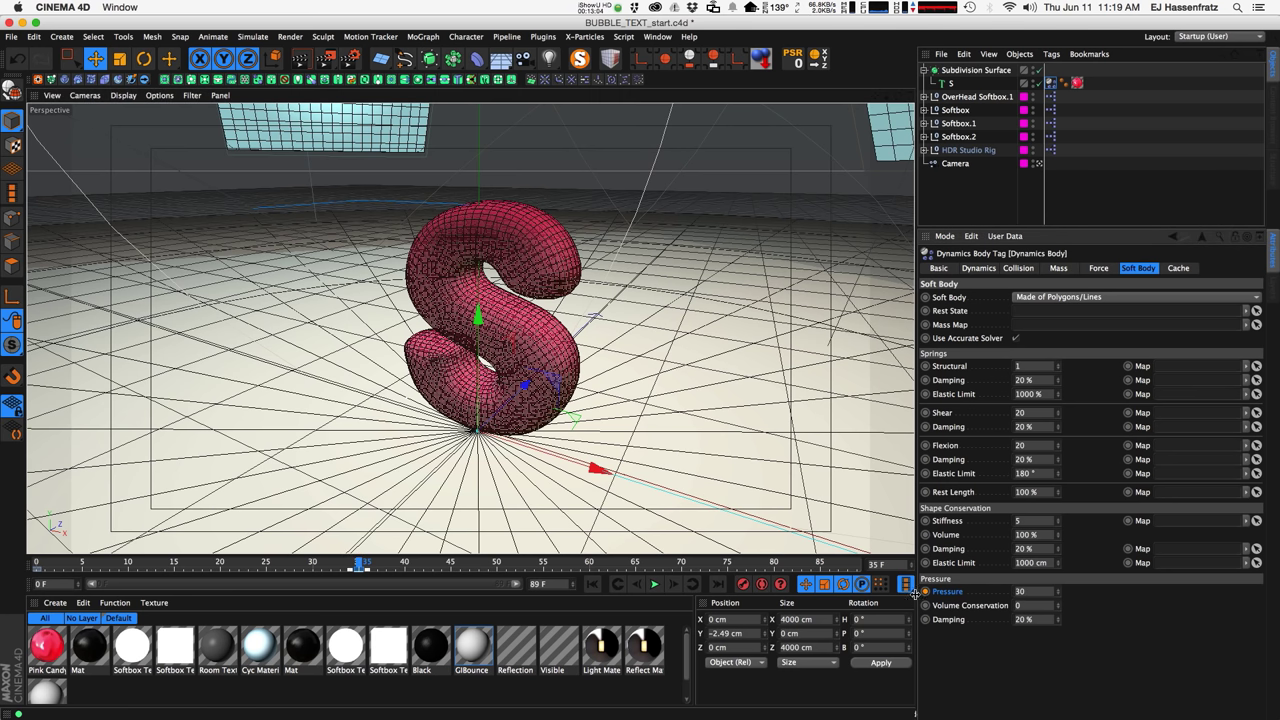
{"action": "left_click", "coordinate": [652, 585]}
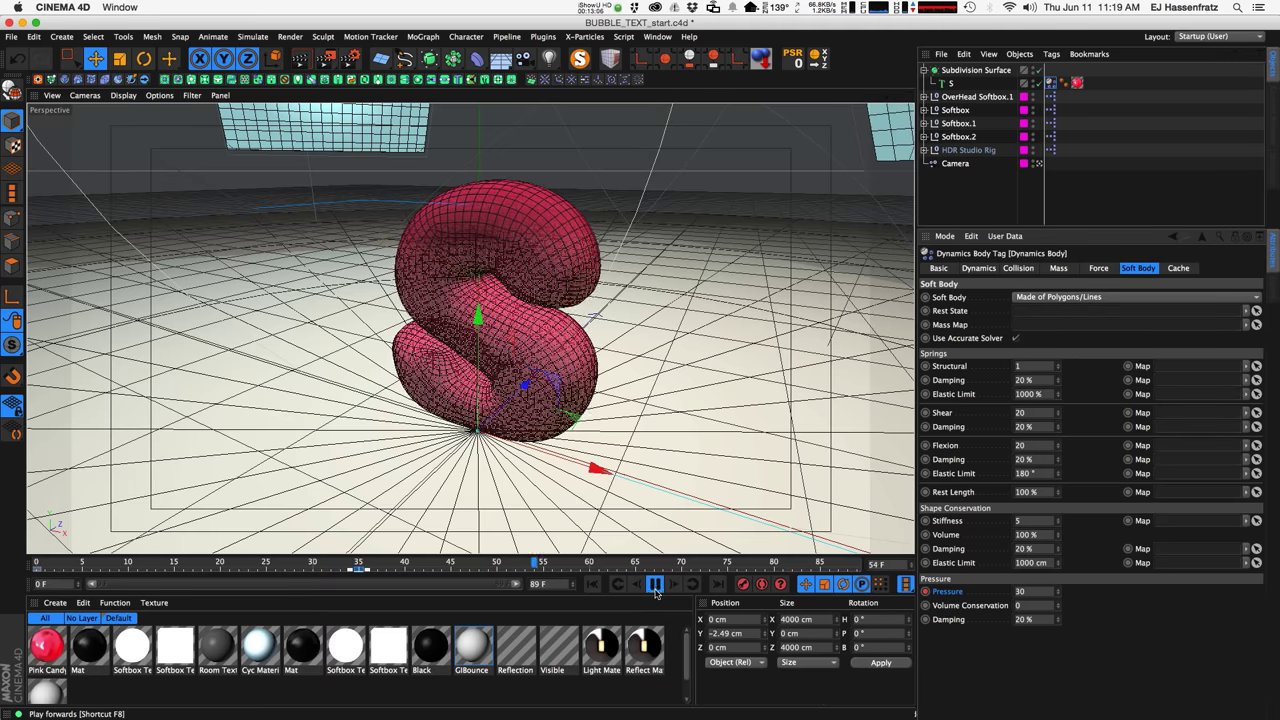
{"action": "left_click_drag", "start_coordinate": [566, 390], "coordinate": [546, 354], "text": "alt"}
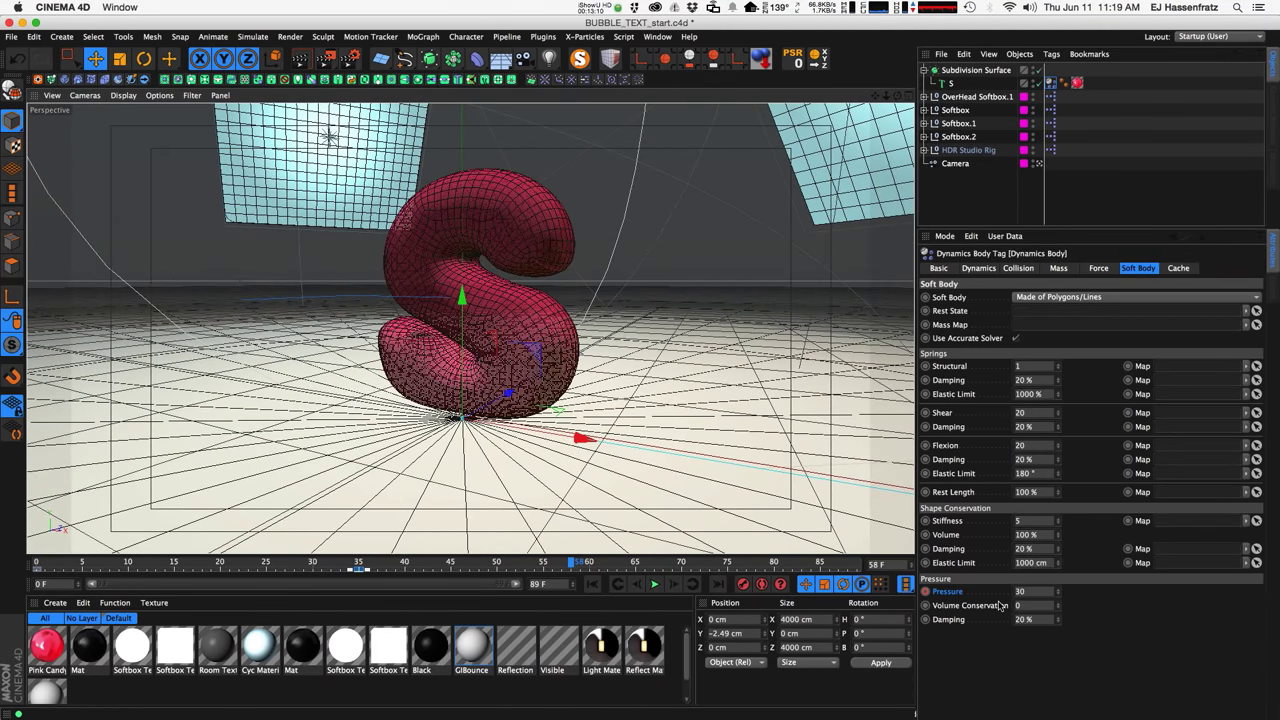
Delete the Pressure animation track while staying on the inflated frame.
{"action": "right_click", "coordinate": [959, 594]}
{"action": "mouse_move", "coordinate": [1000, 582]}
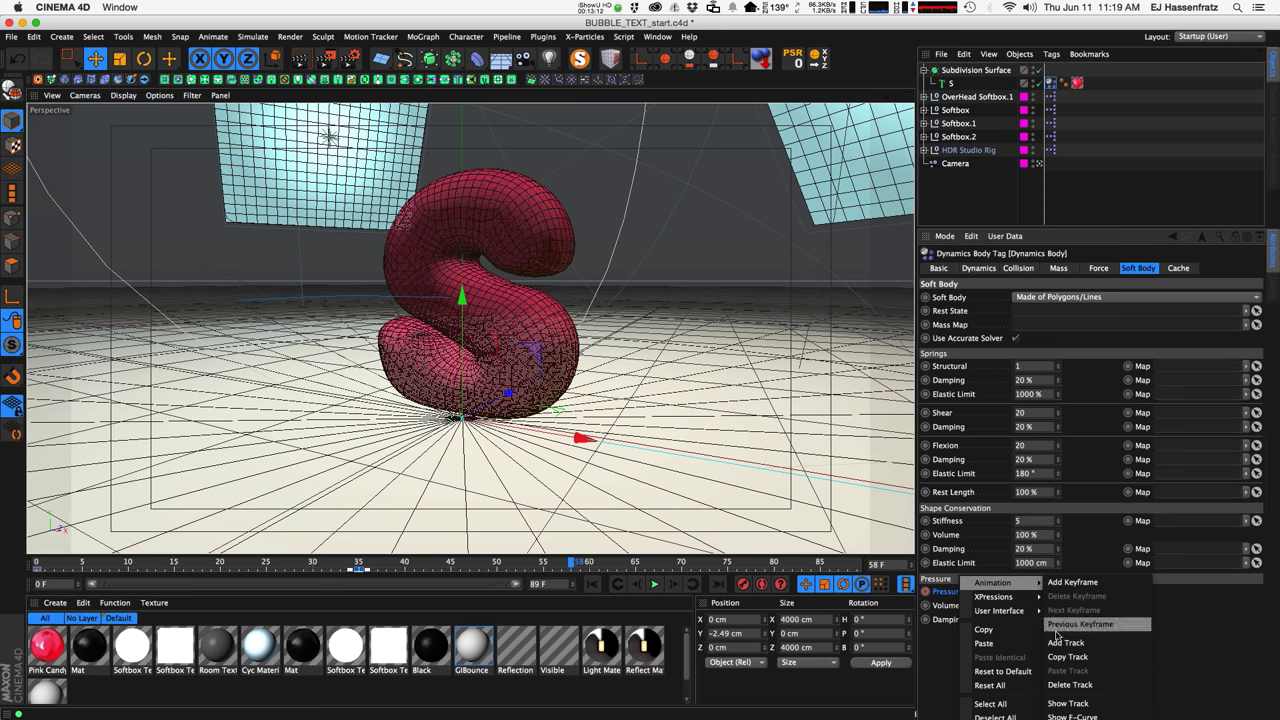
{"action": "left_click", "coordinate": [1072, 685]}
Set the inflated shape as the dynamics initial state of S and replay the simulation from the start.
{"action": "left_click", "coordinate": [979, 268]}
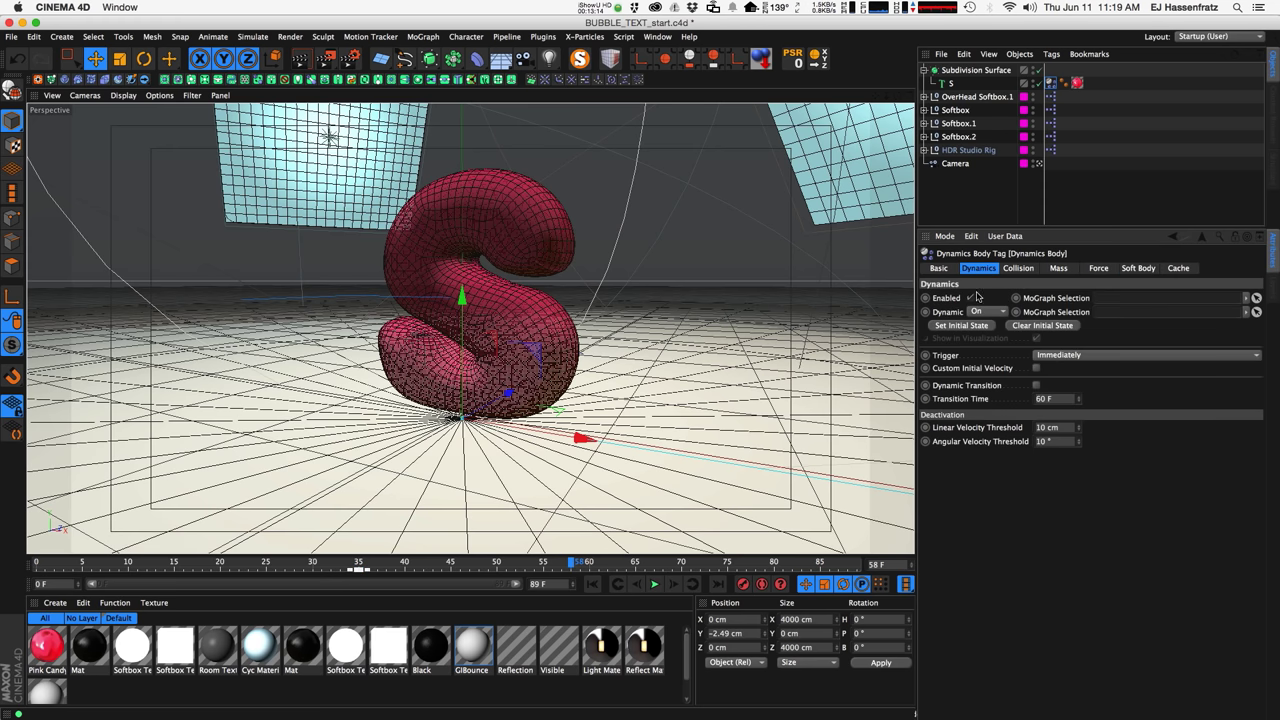
{"action": "left_click", "coordinate": [963, 326]}
{"action": "left_click", "coordinate": [592, 584]}
{"action": "left_click", "coordinate": [654, 584]}
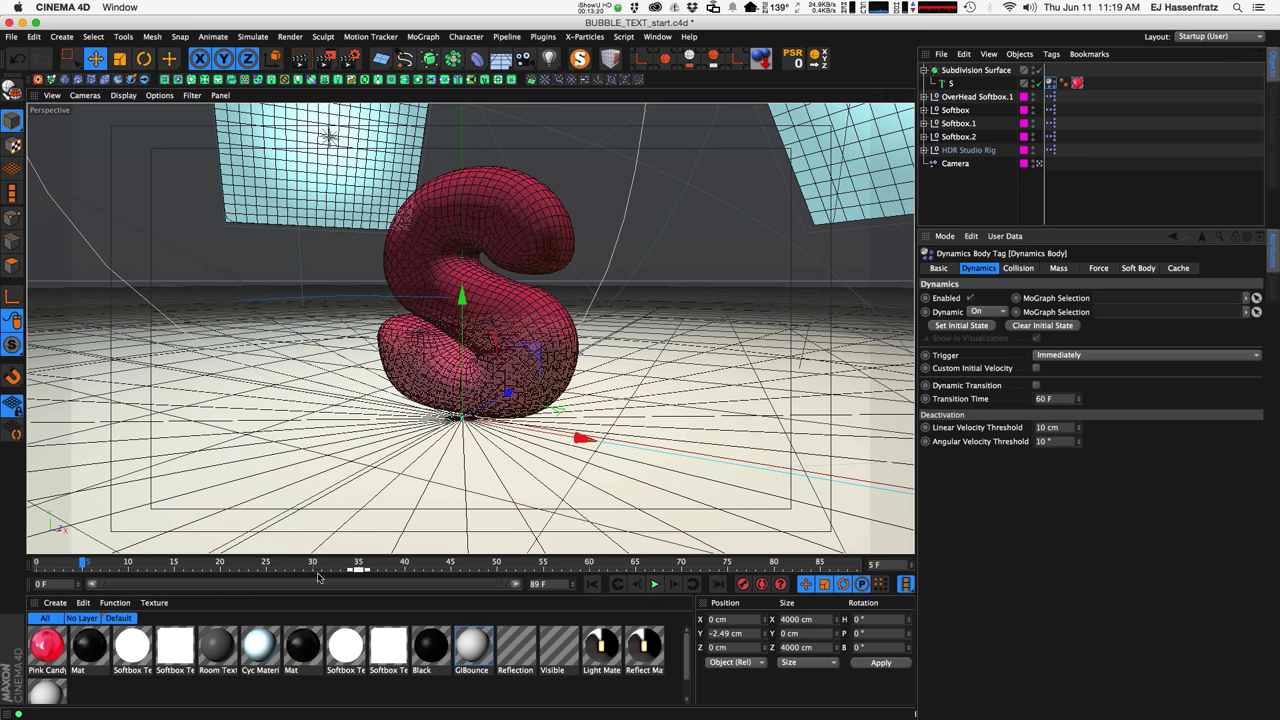
Disable dynamics on the S's Dynamics Body tag at frame 0, play the timeline to check the frozen shape and rewind.
{"action": "left_click_drag", "start_coordinate": [80, 563], "coordinate": [36, 566]}
{"action": "left_click", "coordinate": [969, 297]}
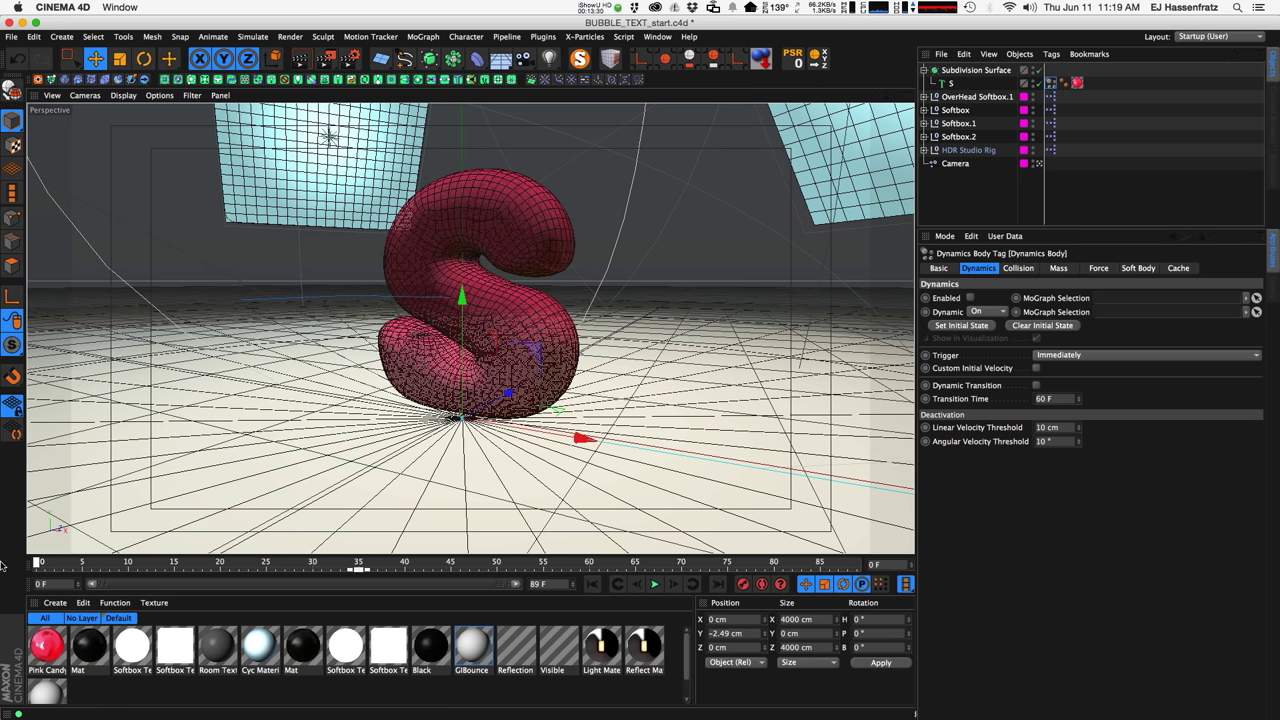
{"action": "left_click", "coordinate": [655, 584]}
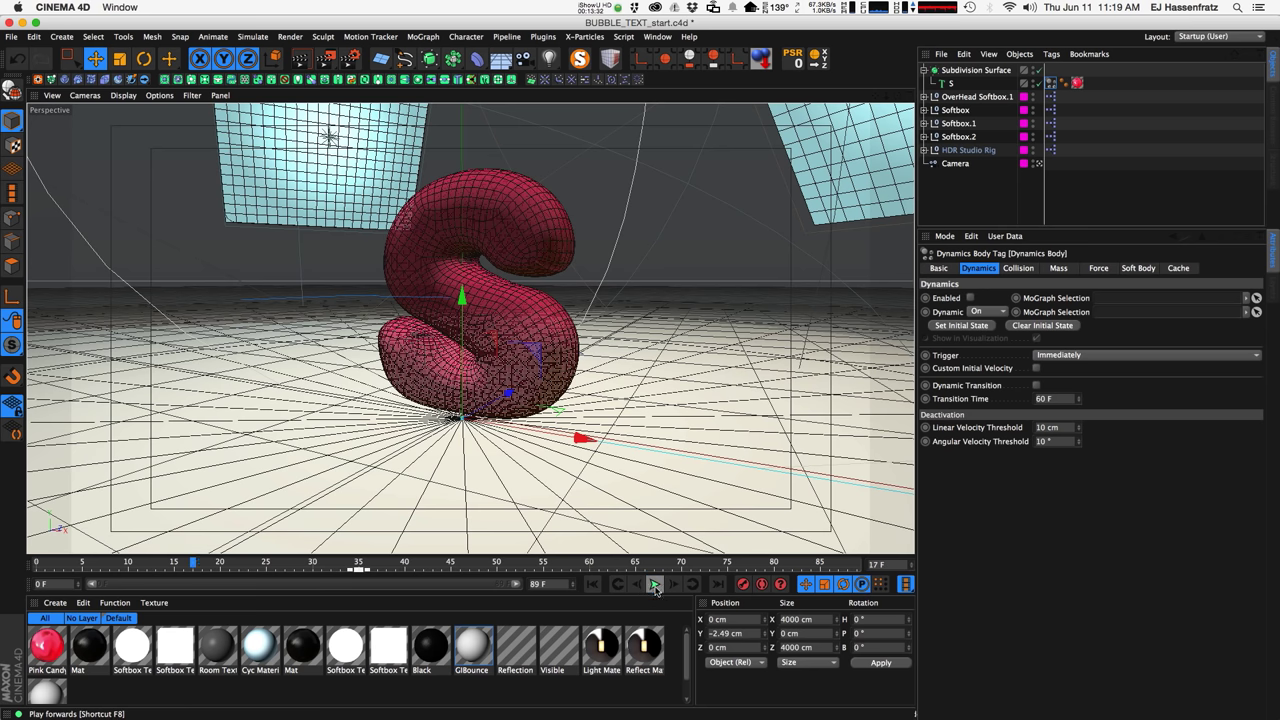
{"action": "left_click", "coordinate": [655, 584]}
{"action": "left_click", "coordinate": [594, 584]}
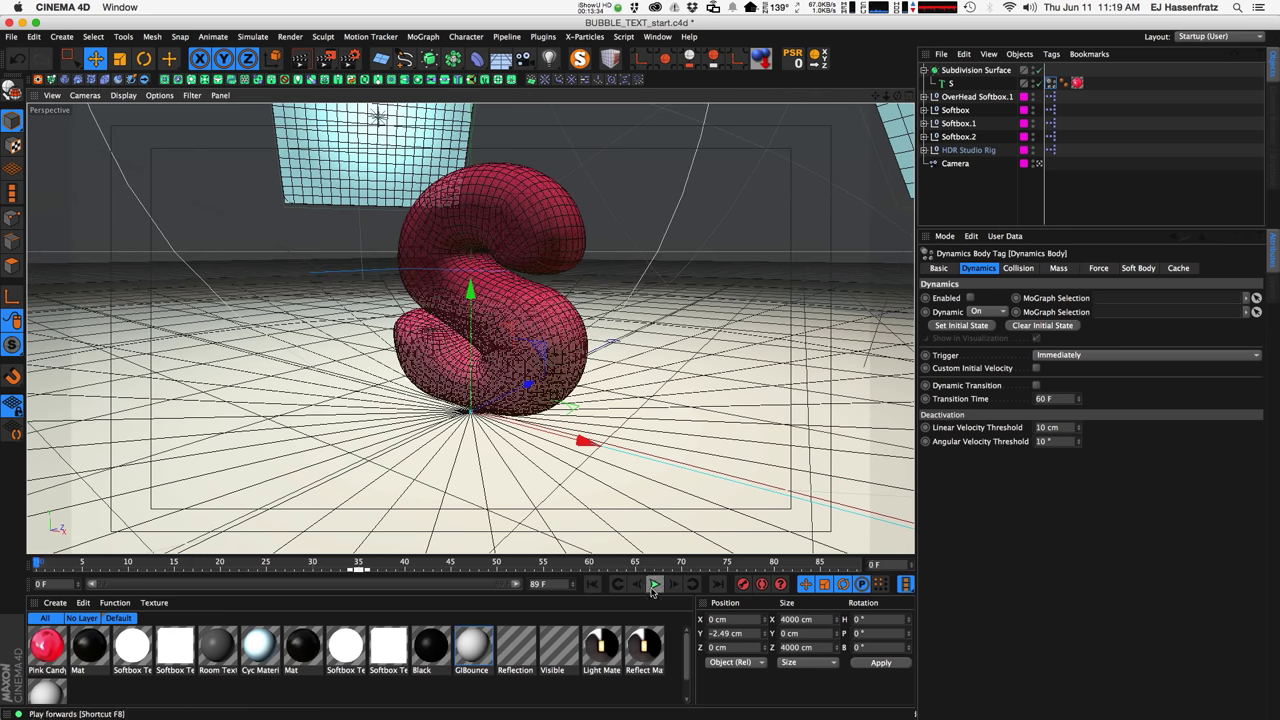
Render the inflated S in the viewport to check its glossy look.
{"action": "key", "text": "super+r"}
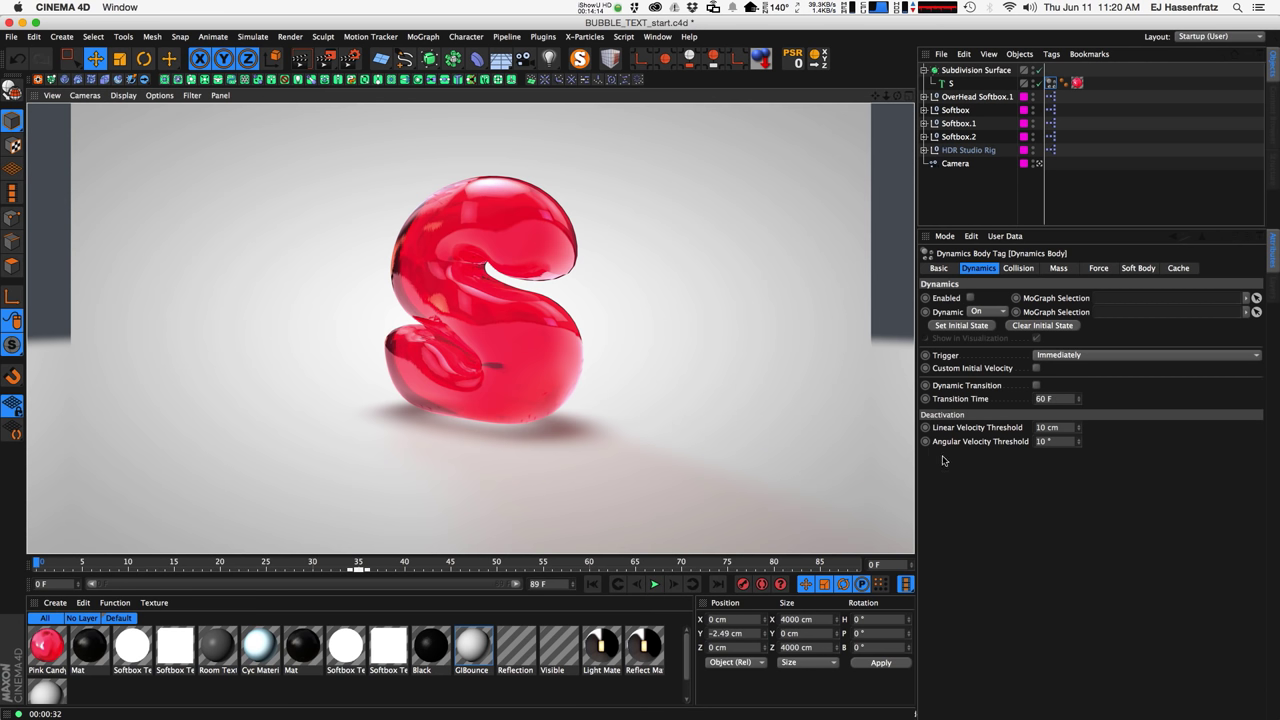
{"action": "left_click", "coordinate": [788, 475]}
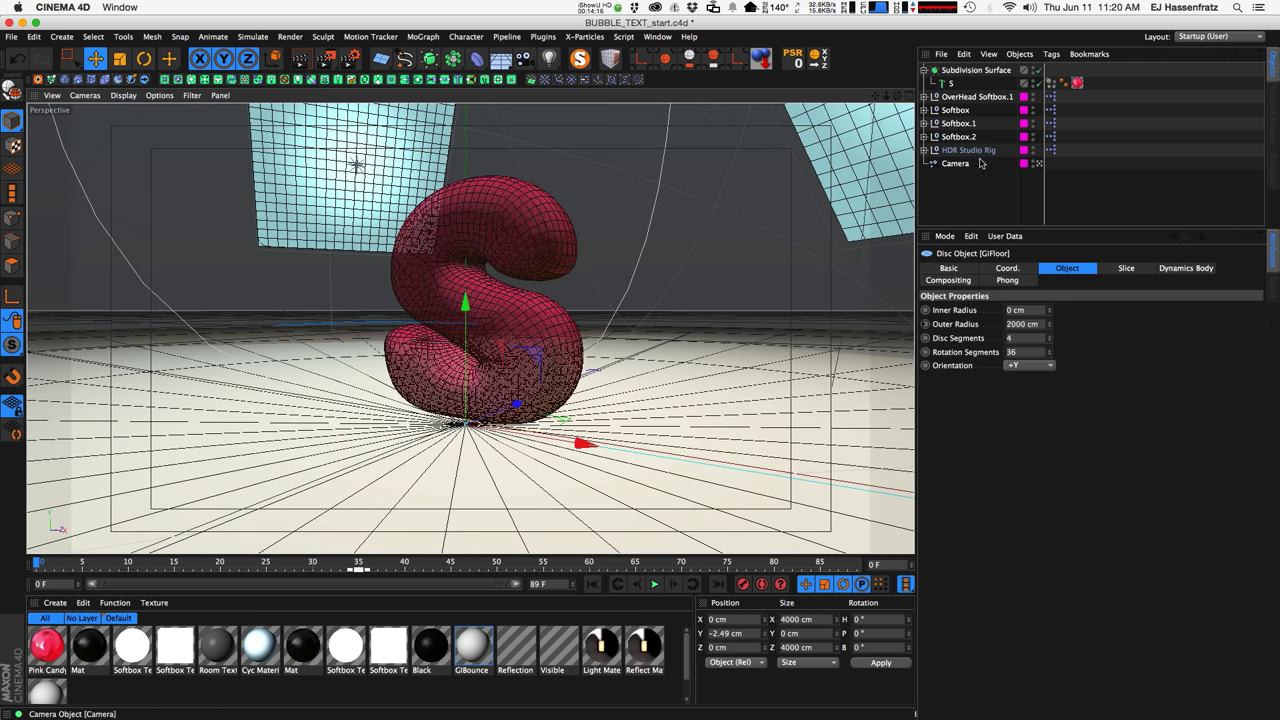
Examine the MoText S's object settings and compare the letter with its Subdivision Surface switched off and on.
{"action": "left_click", "coordinate": [948, 82]}
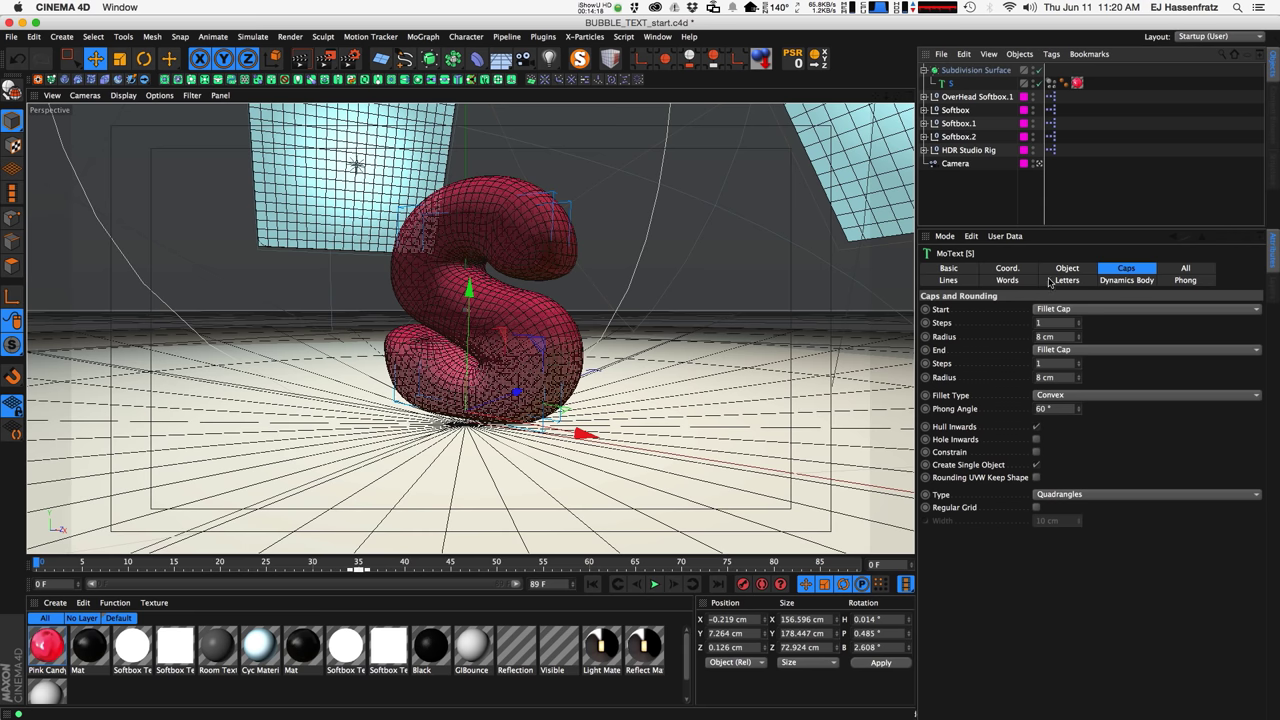
{"action": "left_click", "coordinate": [1007, 268]}
{"action": "left_click", "coordinate": [1067, 268]}
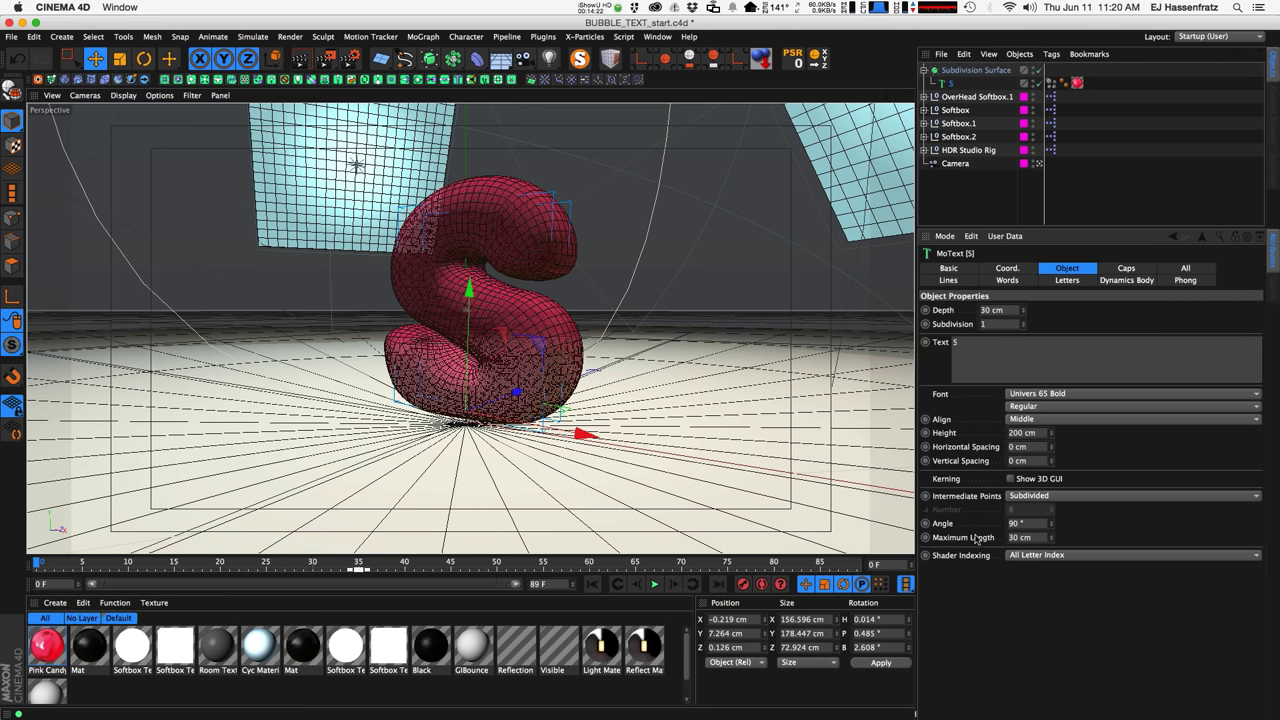
{"action": "left_click", "coordinate": [1038, 70]}
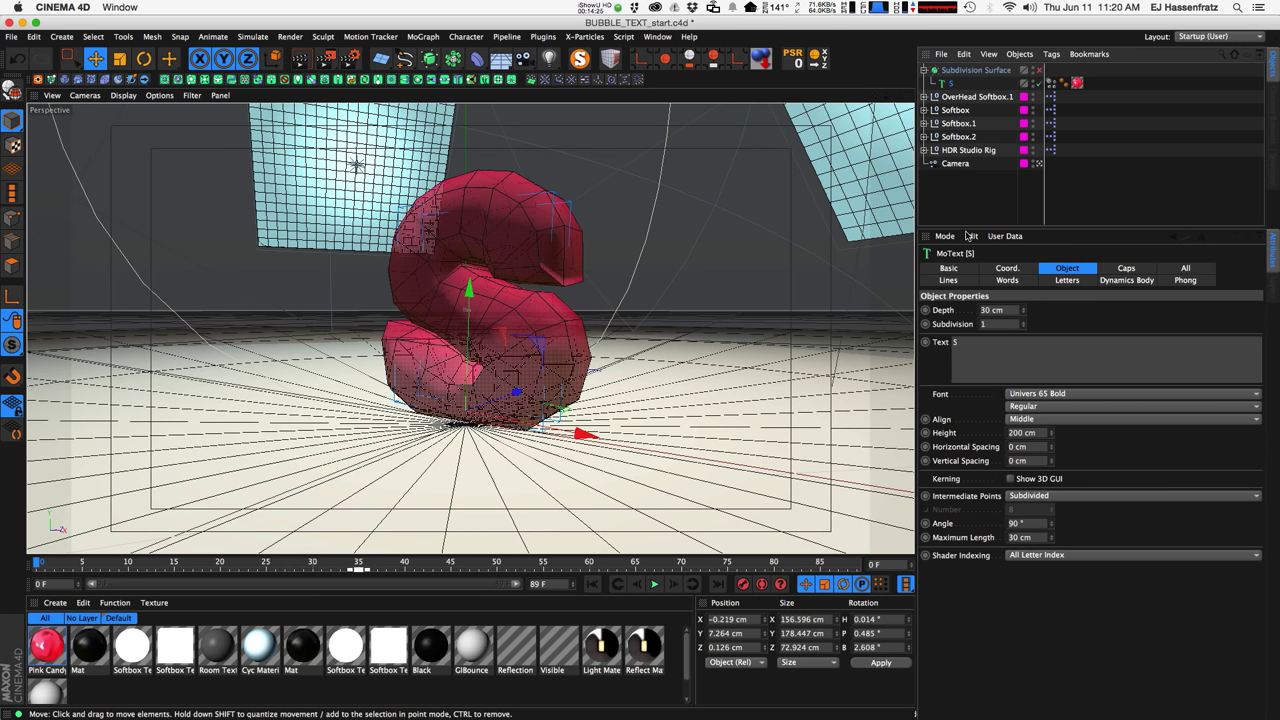
{"action": "left_click", "coordinate": [1039, 71]}
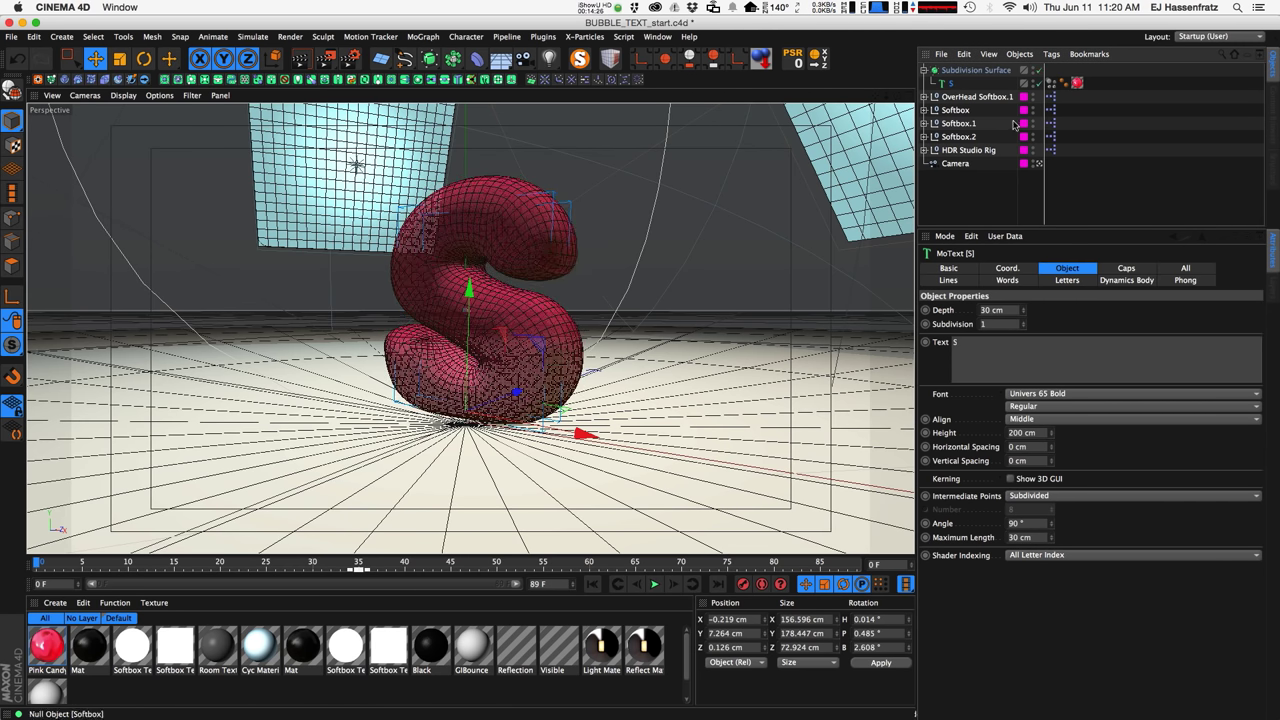
{"action": "left_click", "coordinate": [1005, 268]}
{"action": "left_click", "coordinate": [1066, 270]}
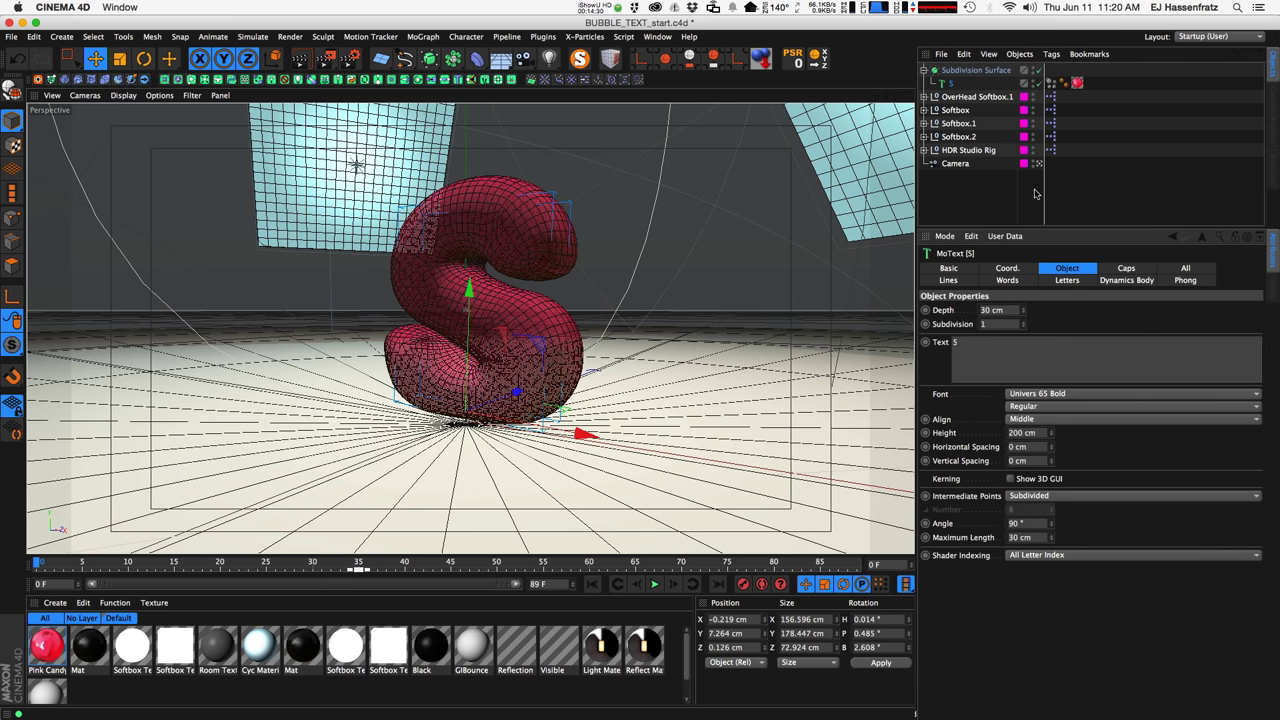
Raise the Subdivision Surface's editor and renderer subdivision to 4 and inspect the denser mesh on the S.
{"action": "left_click", "coordinate": [500, 185]}
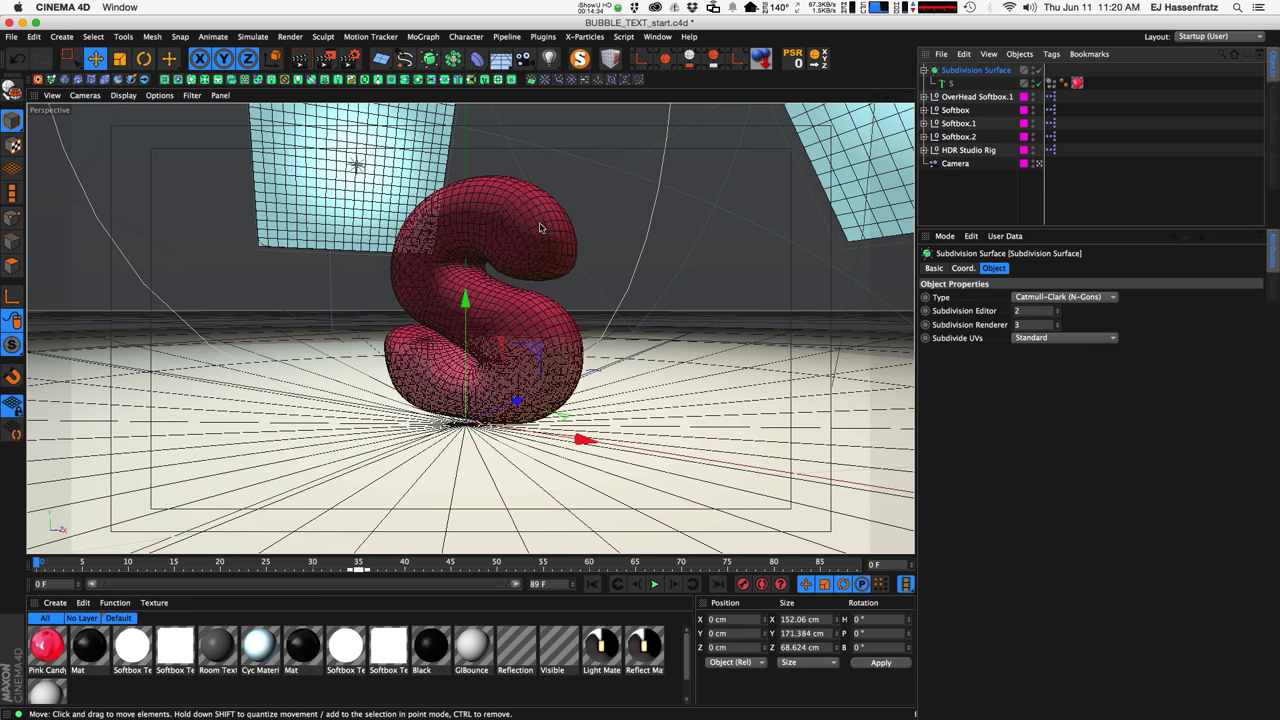
{"action": "scroll", "coordinate": [560, 195], "scroll_direction": "up", "scroll_amount": 10}
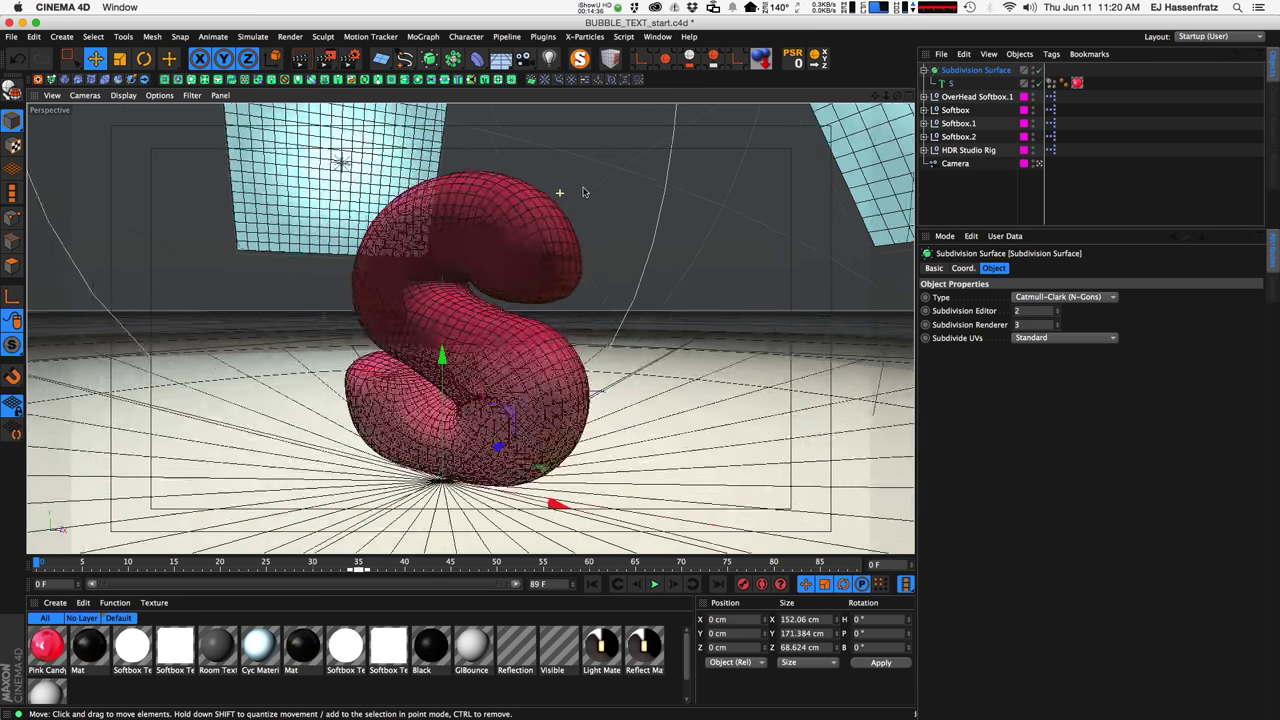
{"action": "scroll", "coordinate": [528, 214], "scroll_direction": "down", "scroll_amount": 15}
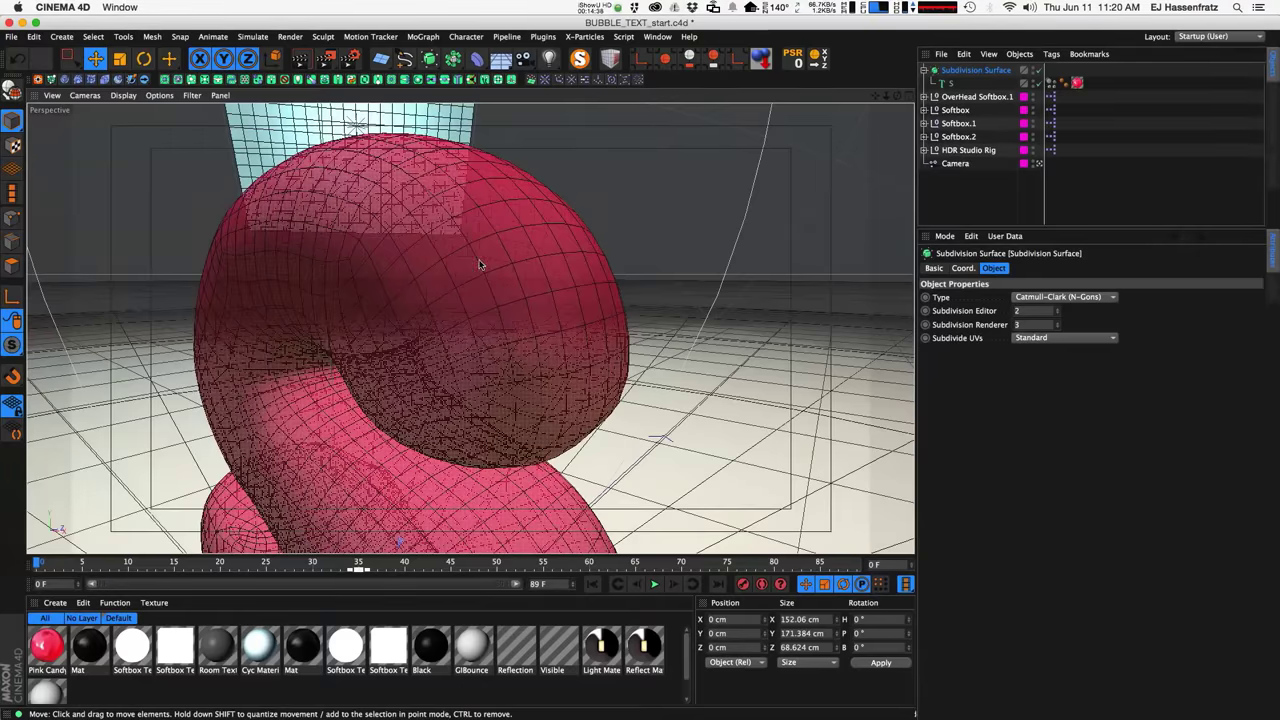
{"action": "left_click", "coordinate": [1057, 308]}
{"action": "left_click", "coordinate": [1057, 308]}
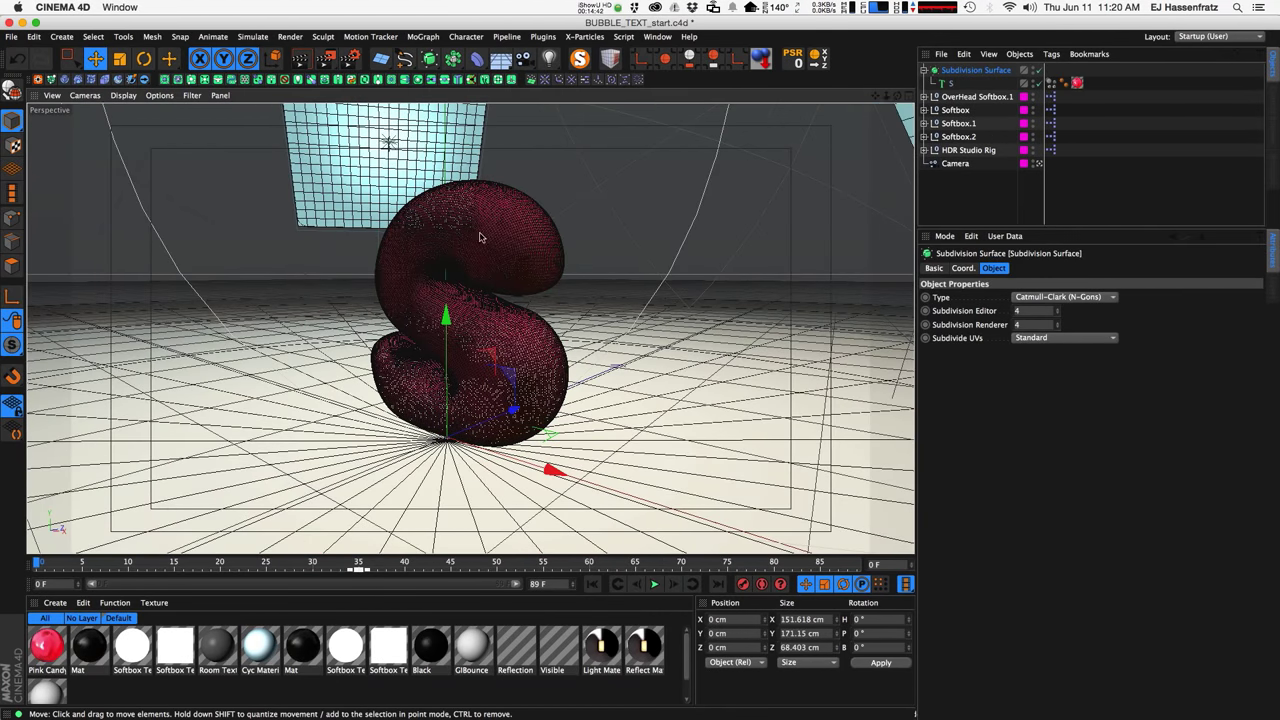
{"action": "scroll", "coordinate": [575, 215], "scroll_direction": "up", "scroll_amount": 8}
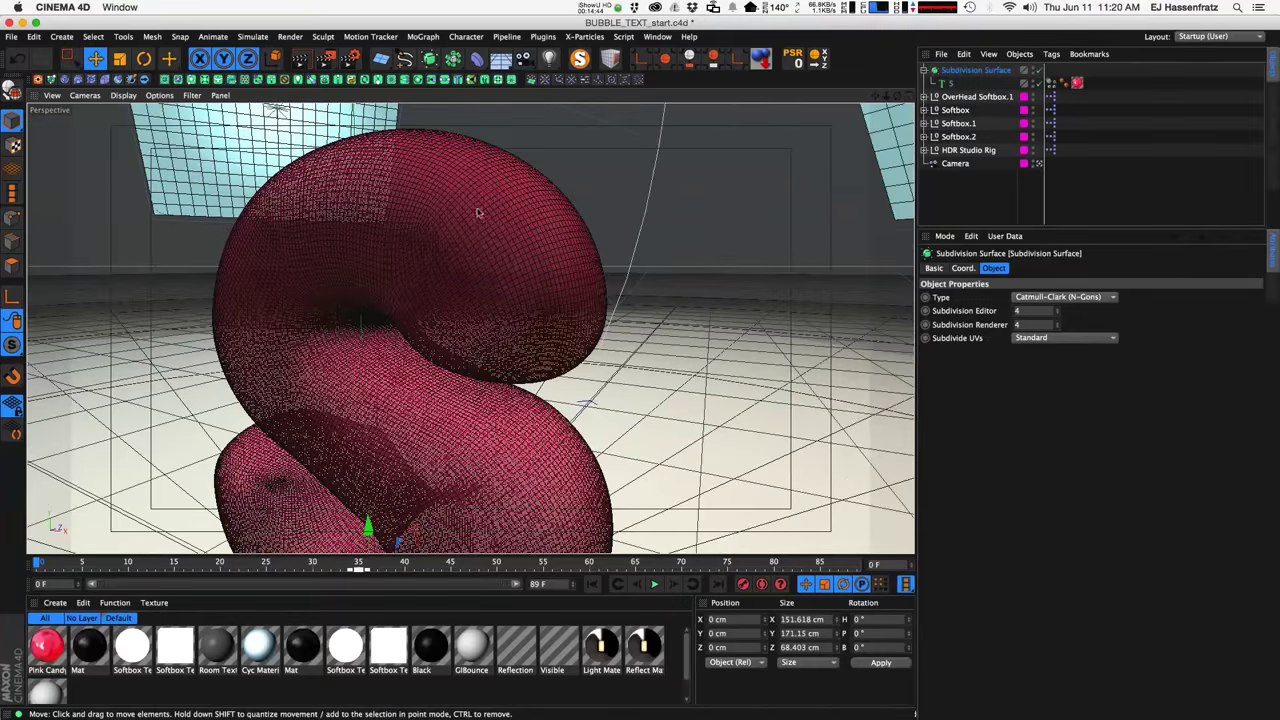
{"action": "scroll", "coordinate": [476, 230], "scroll_direction": "down", "scroll_amount": 8}
{"action": "left_click_drag", "start_coordinate": [423, 299], "coordinate": [476, 288], "text": "alt"}
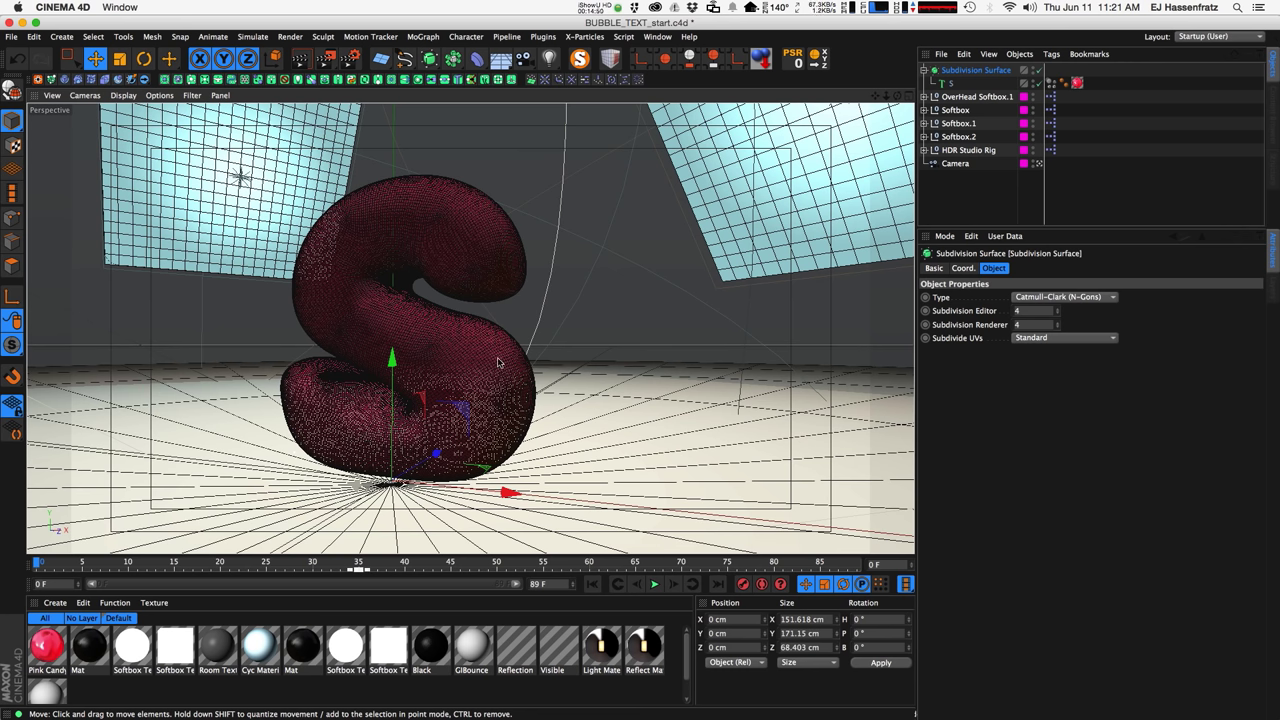
{"action": "left_click_drag", "start_coordinate": [491, 371], "coordinate": [580, 384], "text": "alt"}
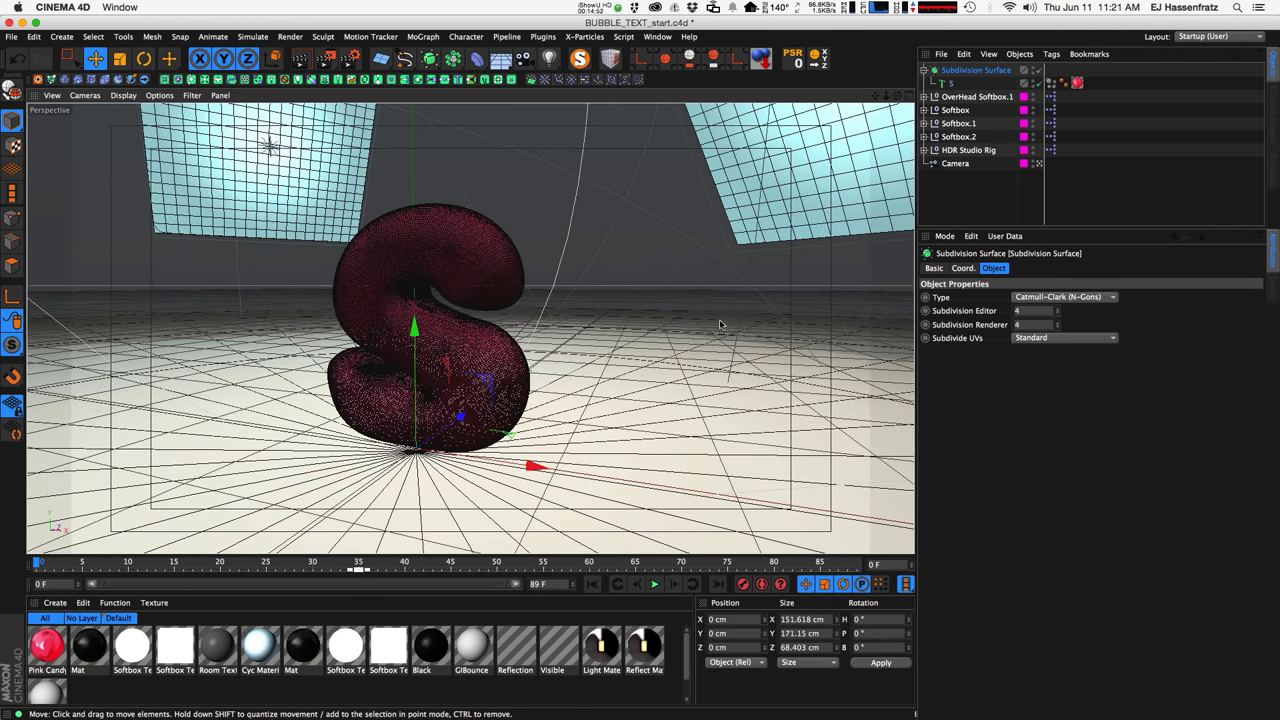
Set the start cap fillet radius of the MoText S to 12 cm and play the simulation from the start.
{"action": "left_click", "coordinate": [962, 268]}
{"action": "left_click", "coordinate": [980, 85]}
{"action": "left_click", "coordinate": [977, 74]}
{"action": "left_click", "coordinate": [1051, 83]}
{"action": "left_click", "coordinate": [948, 84]}
{"action": "left_click_drag", "start_coordinate": [1082, 279], "coordinate": [1084, 270]}
{"action": "left_click", "coordinate": [1120, 275]}
{"action": "left_click", "coordinate": [1078, 272]}
{"action": "left_click", "coordinate": [1120, 271]}
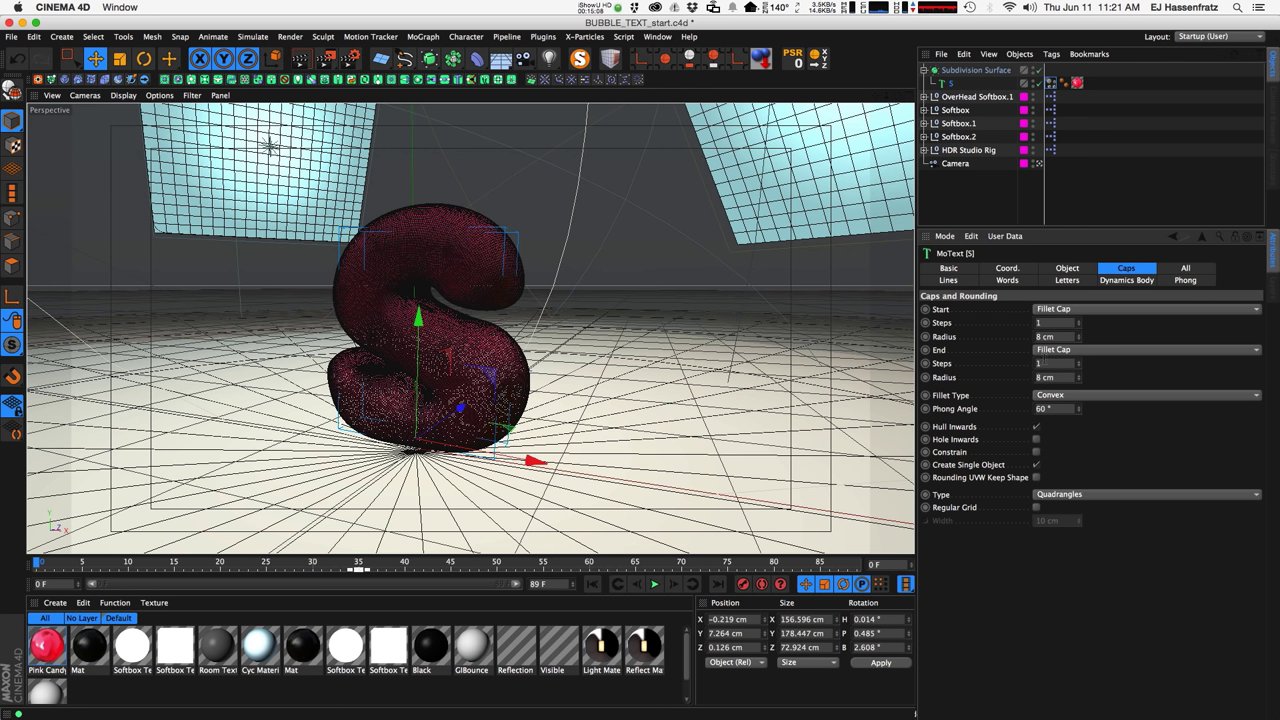
{"action": "left_click_drag", "start_coordinate": [1078, 338], "coordinate": [1079, 332]}
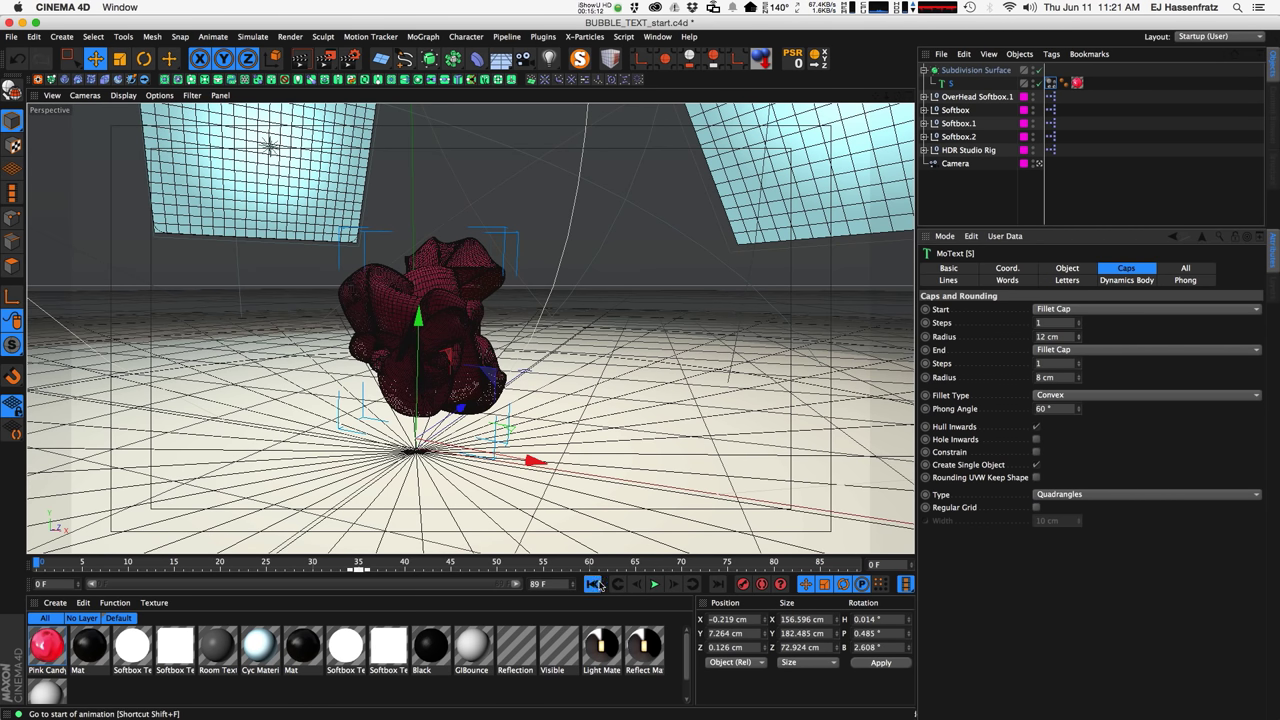
{"action": "left_click", "coordinate": [654, 584]}
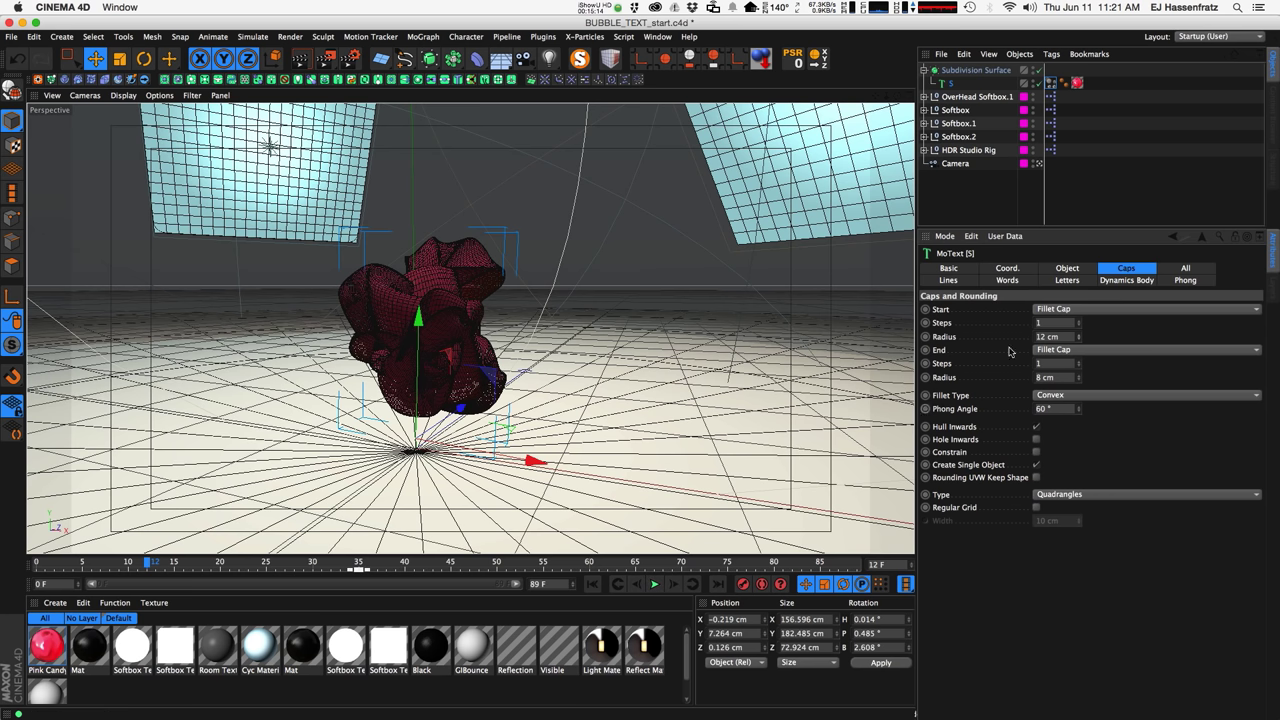
Delete the Dynamics Body tag from the MoText S.
{"action": "left_click", "coordinate": [1049, 84]}
{"action": "key", "text": "Delete"}
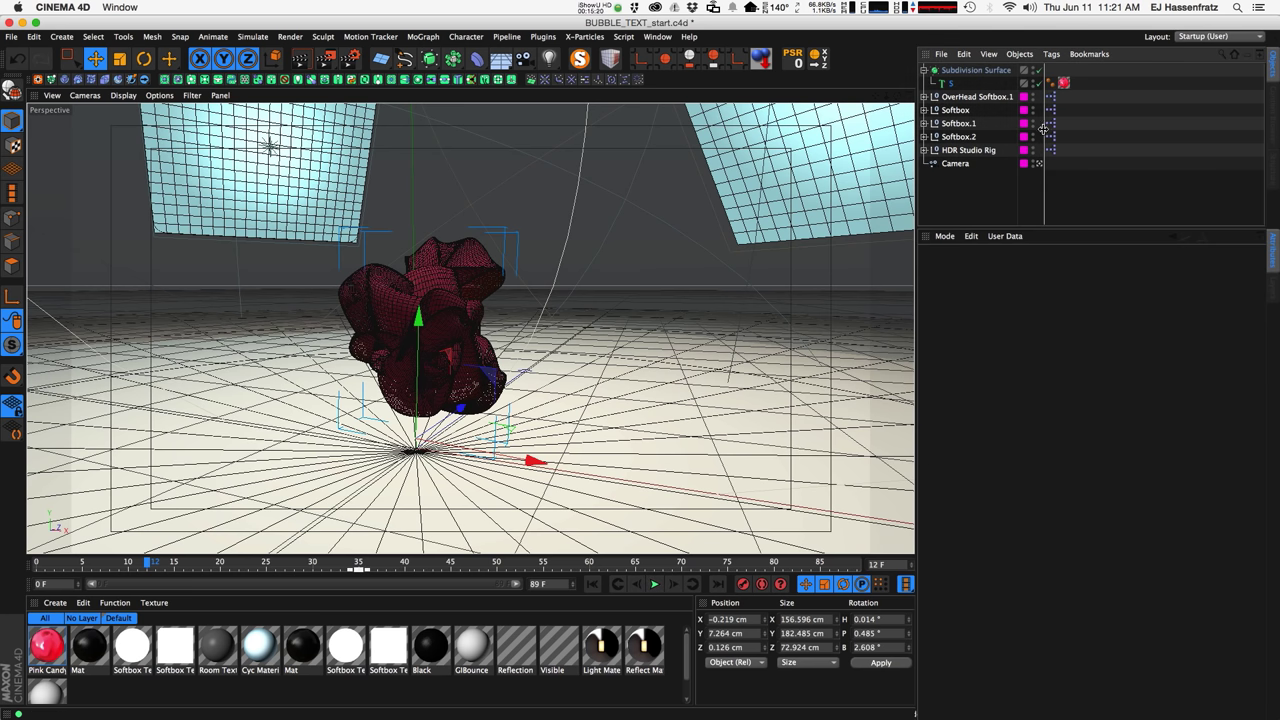